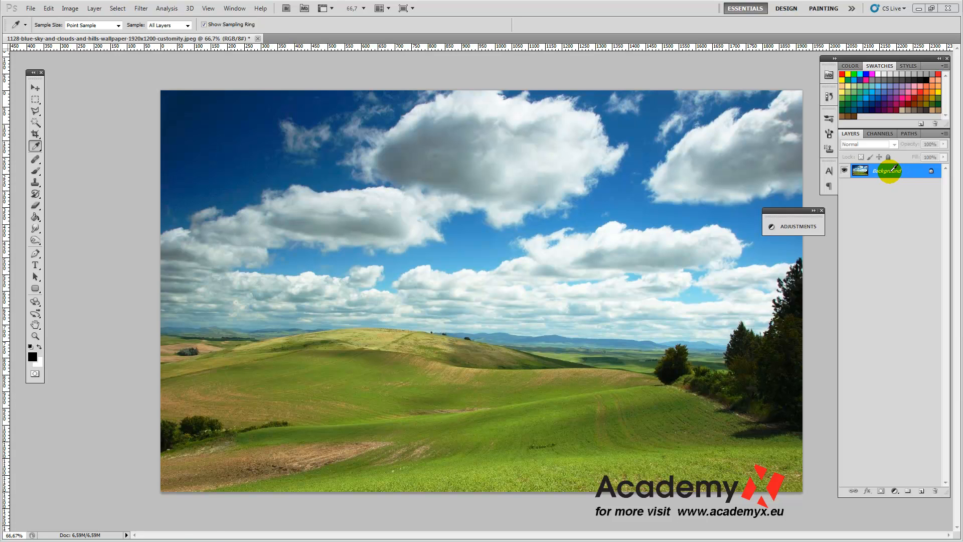
- Duplicate the Background layer, and copy the duplicate once more as another layer on top
right_click(901, 172)
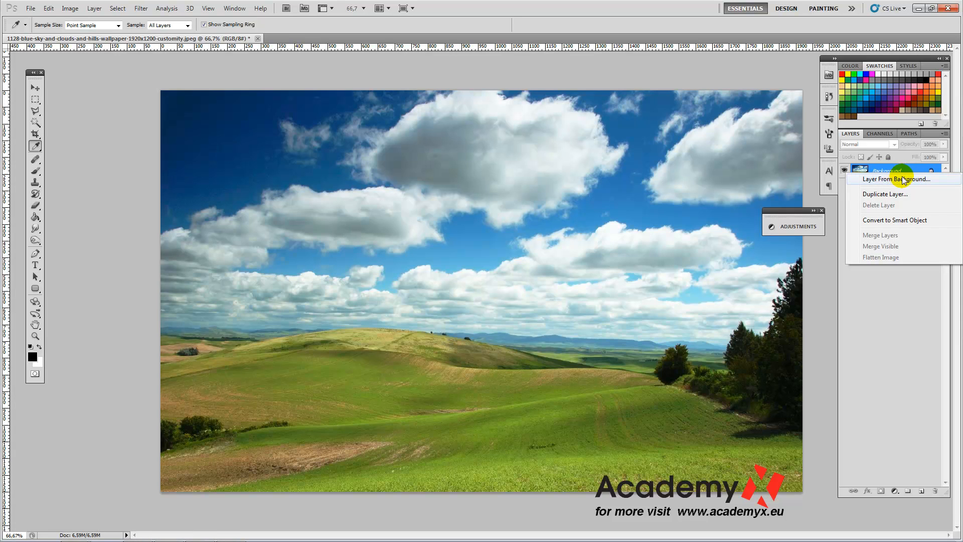
click(883, 194)
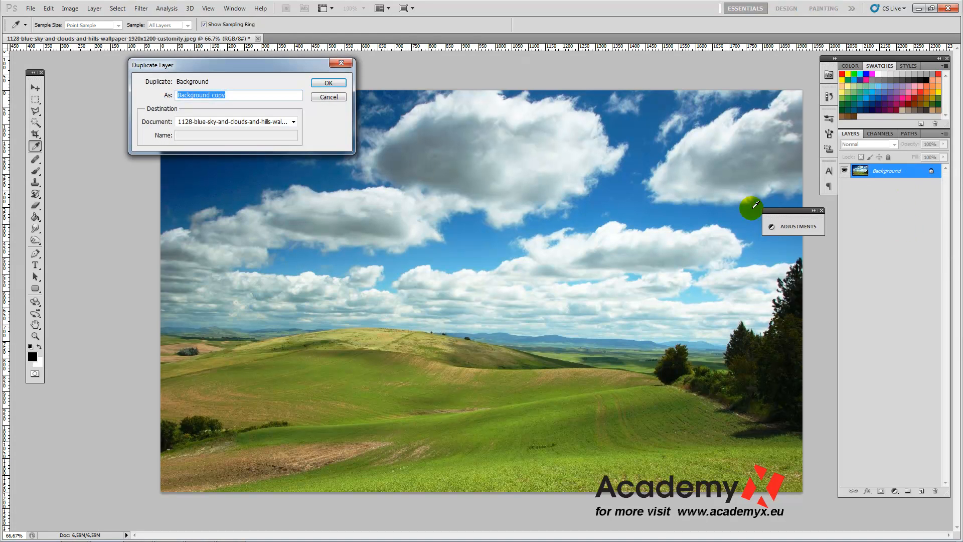
click(345, 81)
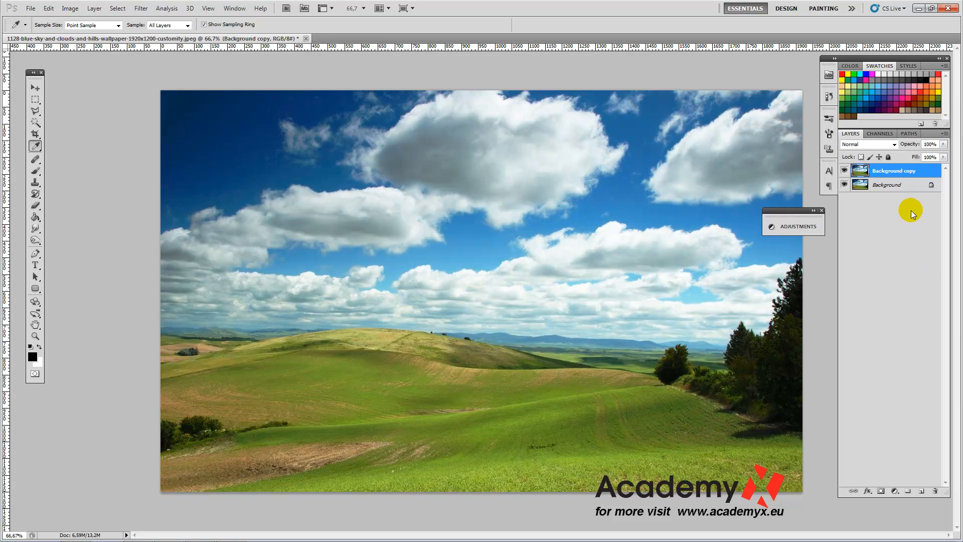
key(ctrl+j)
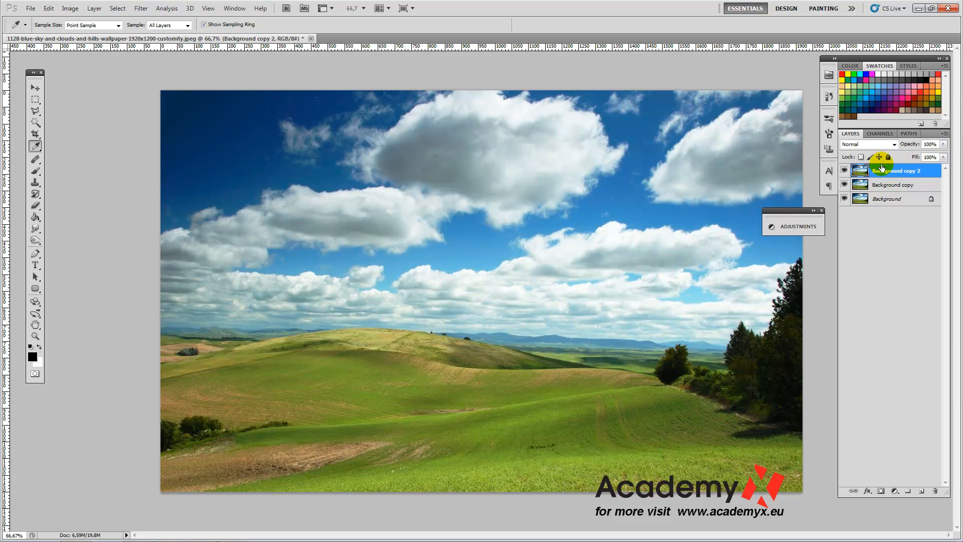
- Select both duplicated layers together and delete them
shift+click(897, 190)
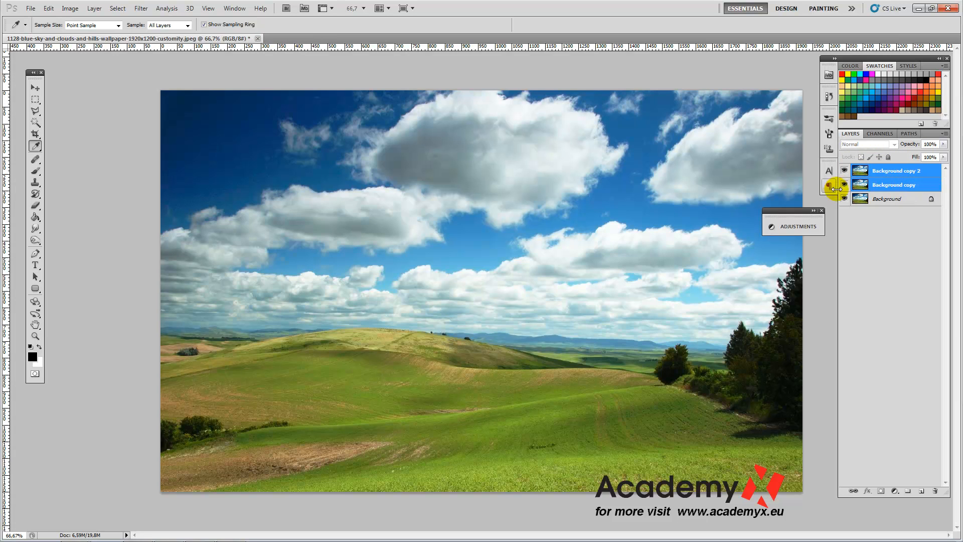
click(890, 170)
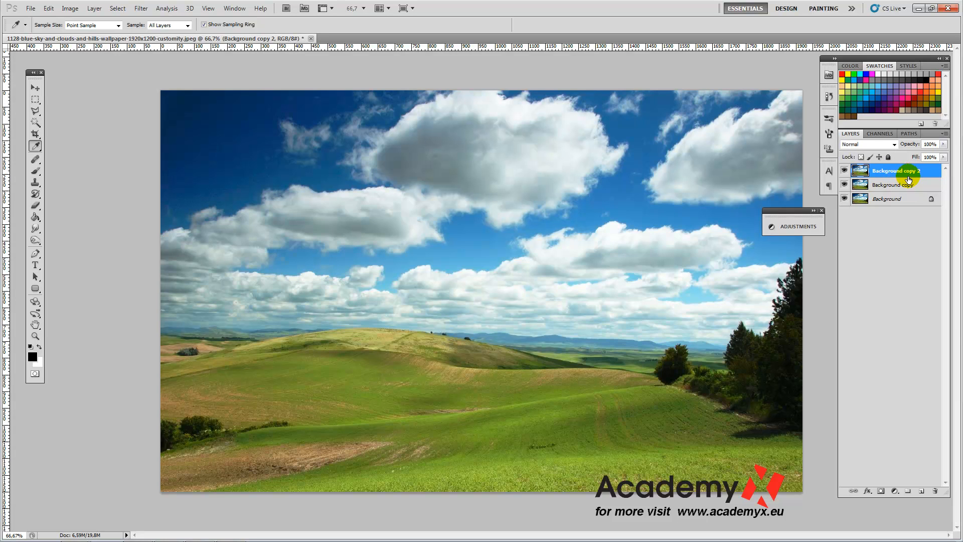
shift+click(910, 183)
key(Delete)
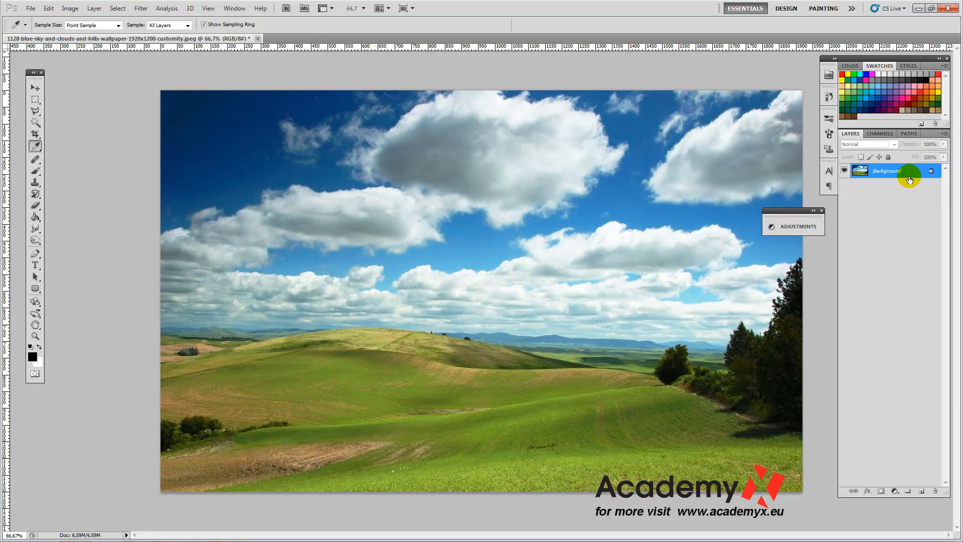
- Restore the two deleted layers by reverting the document history to the Layer Via Copy state
click(829, 97)
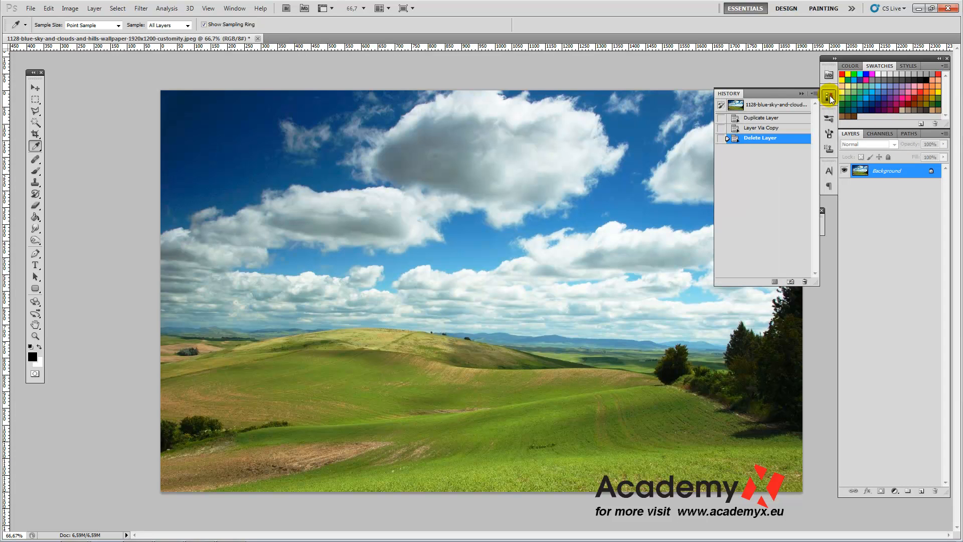
click(760, 128)
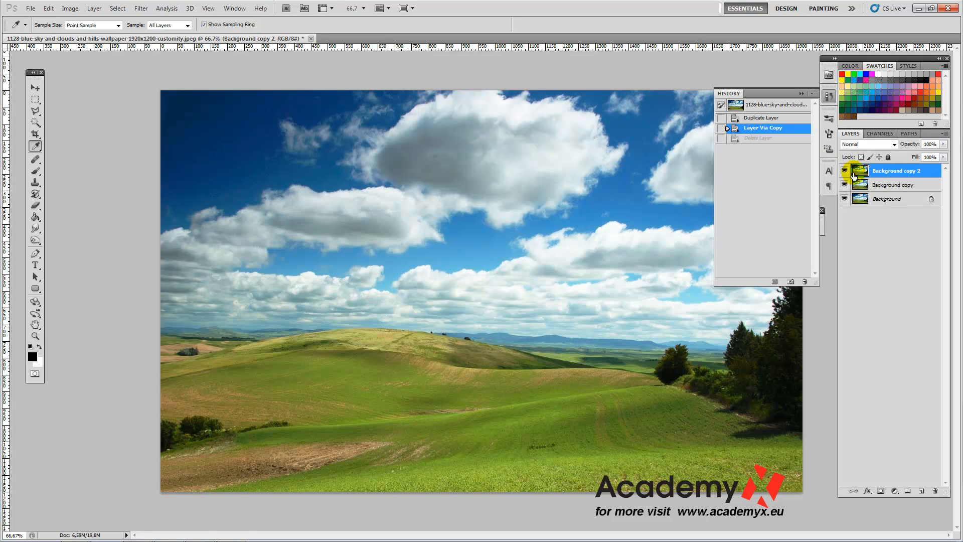
click(817, 100)
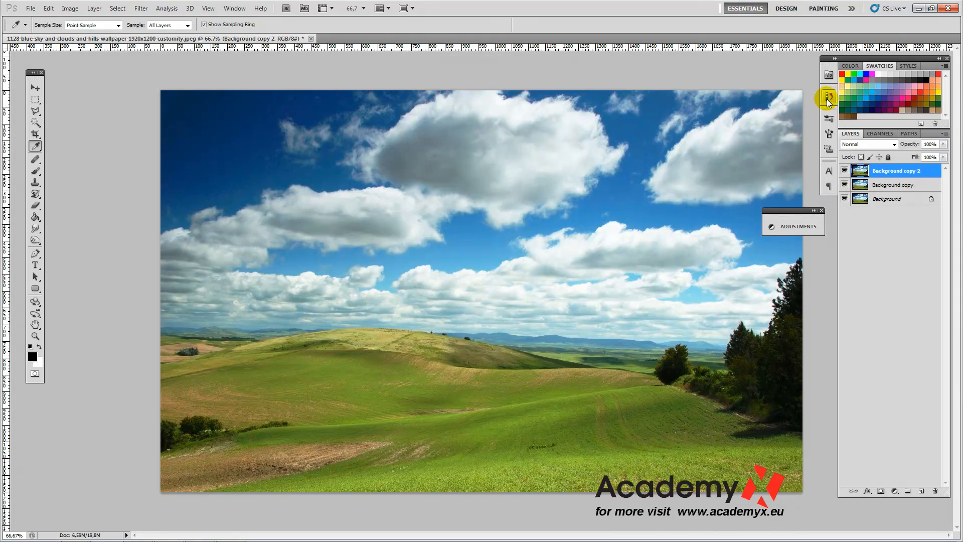
click(828, 99)
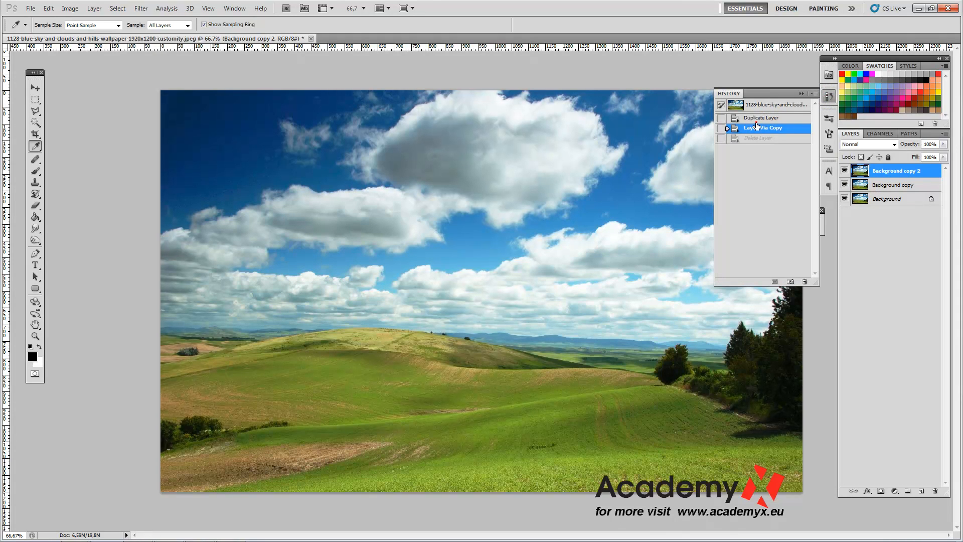
click(761, 118)
click(759, 129)
click(829, 97)
click(895, 180)
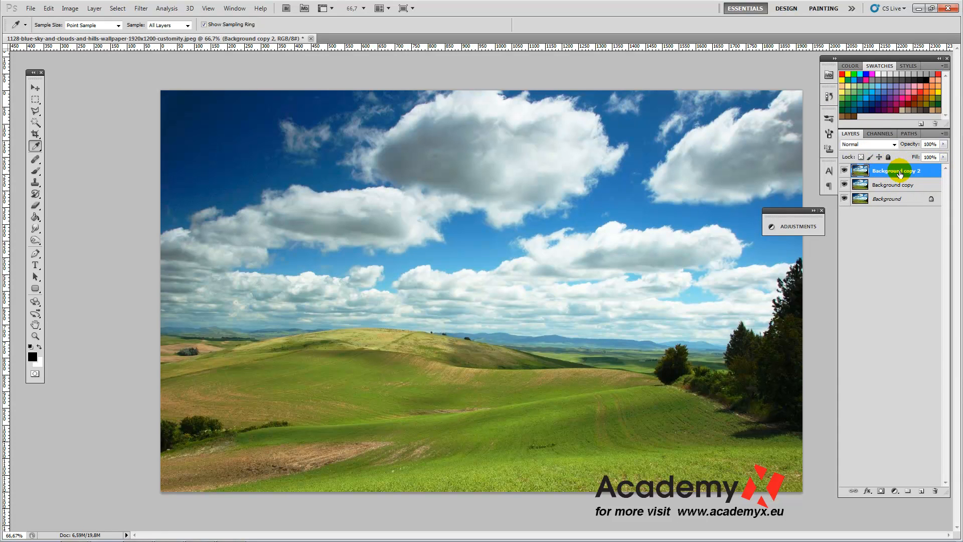
- Delete the topmost duplicate layer, Background copy 2
click(936, 494)
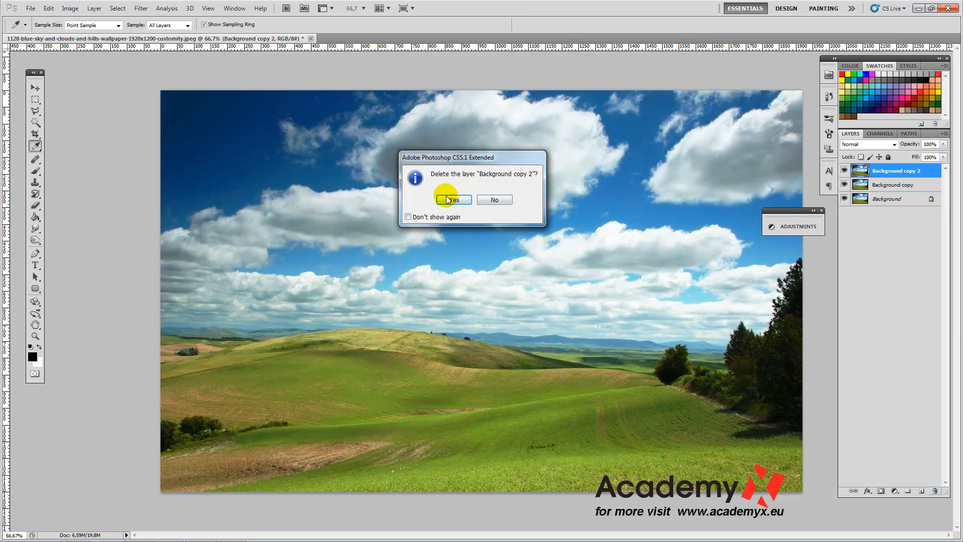
click(495, 200)
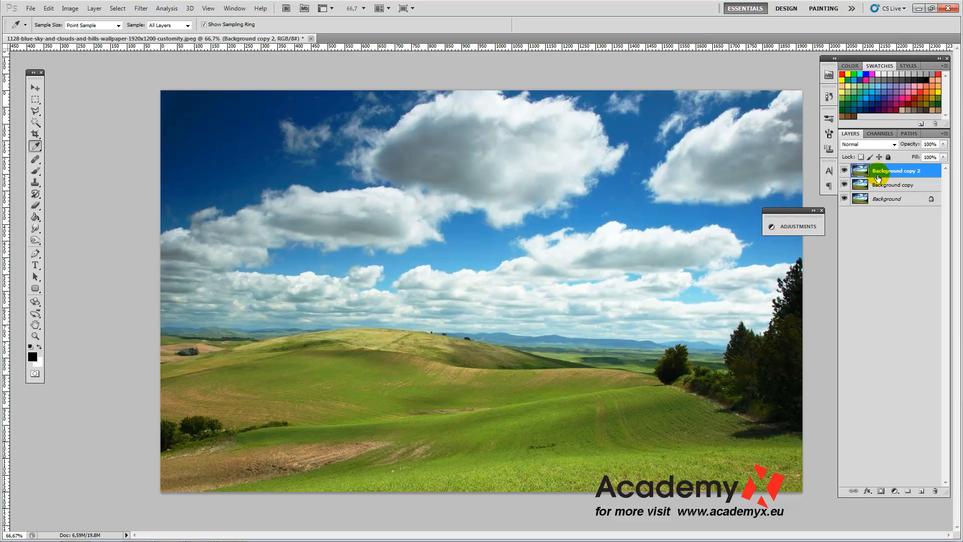
drag(879, 169, 937, 491)
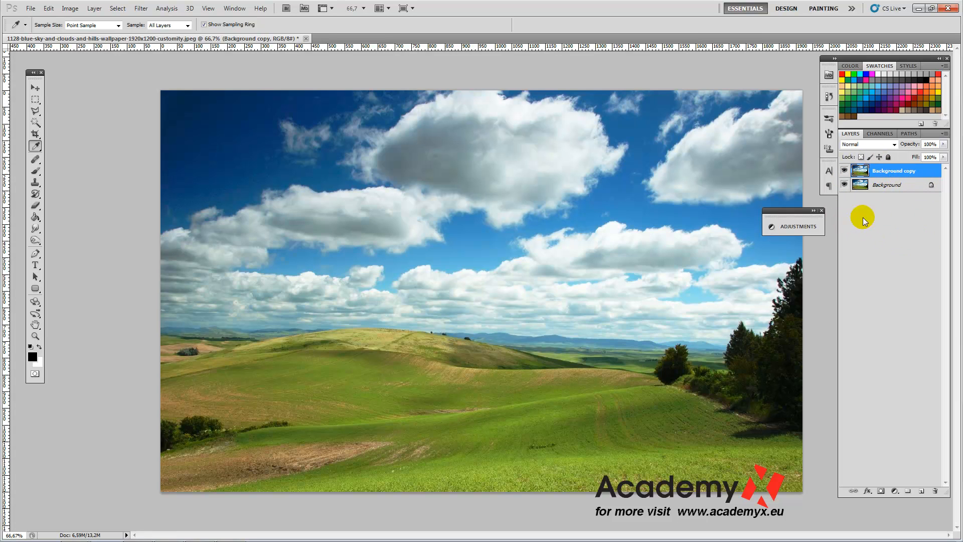
- Rename the Background copy layer to "prekrytie" in its layer properties
right_click(891, 174)
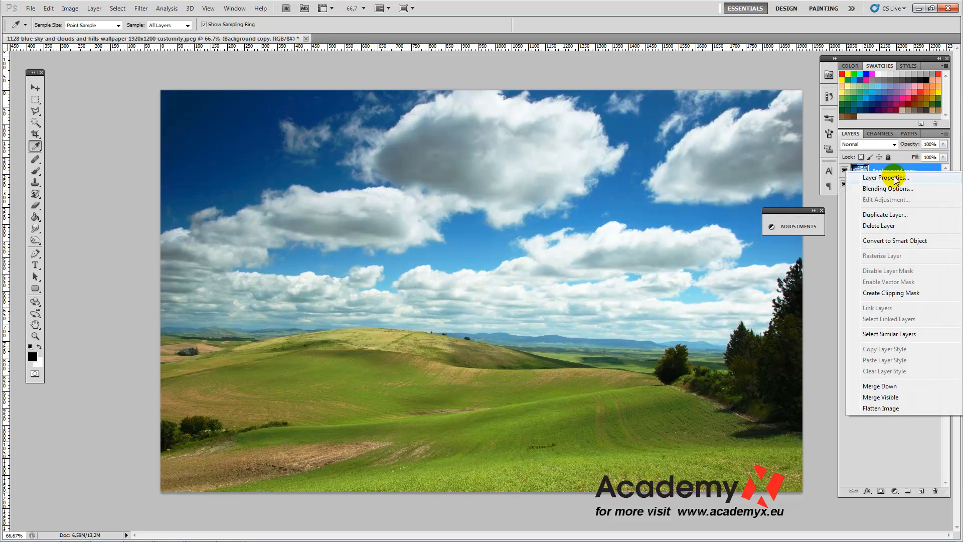
click(896, 178)
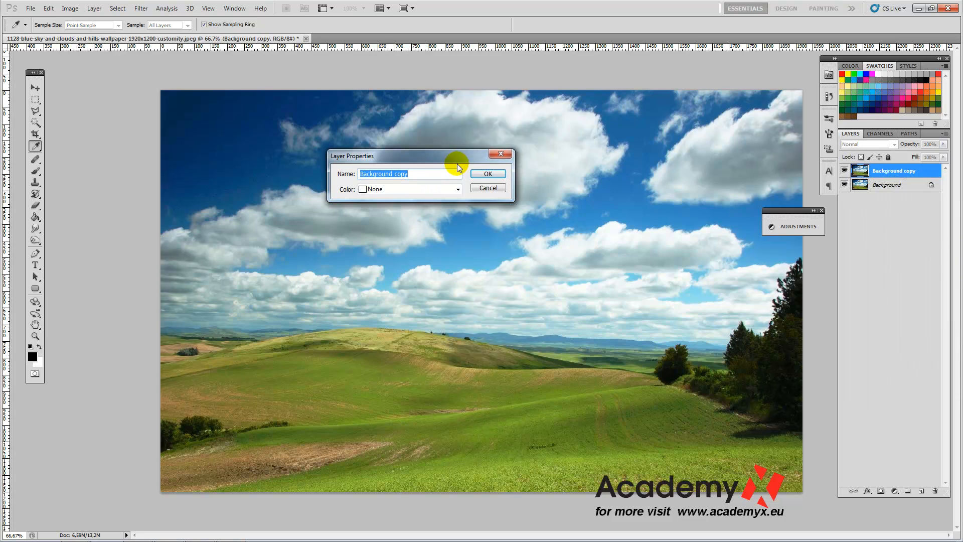
text(prekrytie)
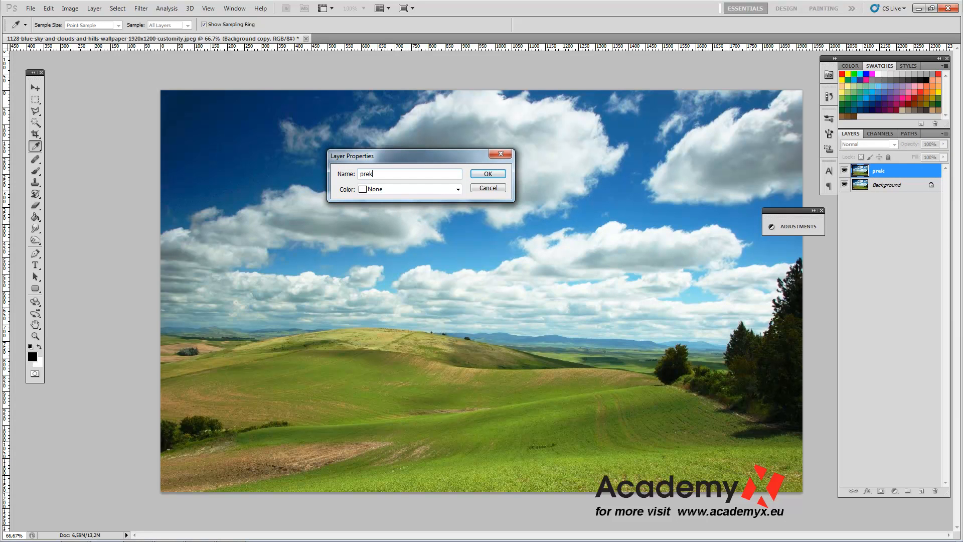
click(487, 173)
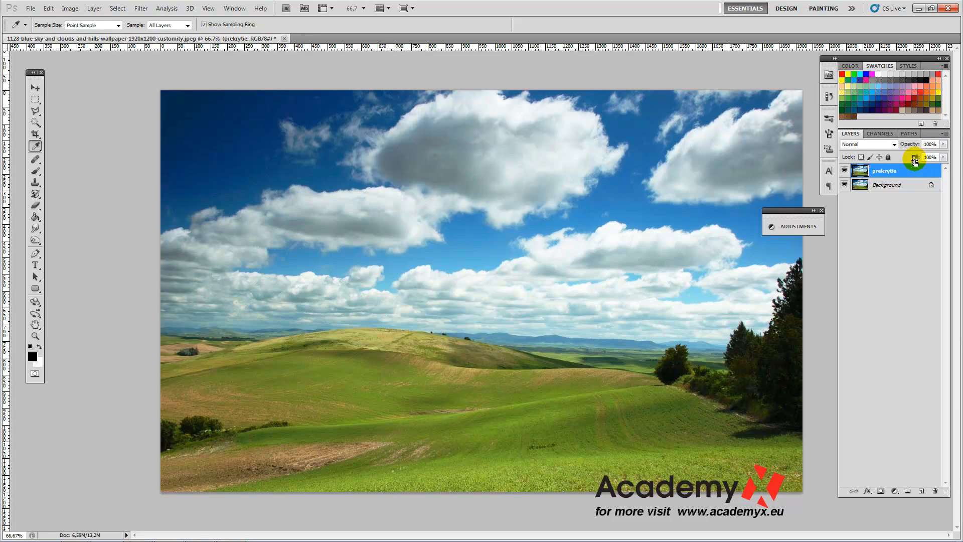
double_click(886, 171)
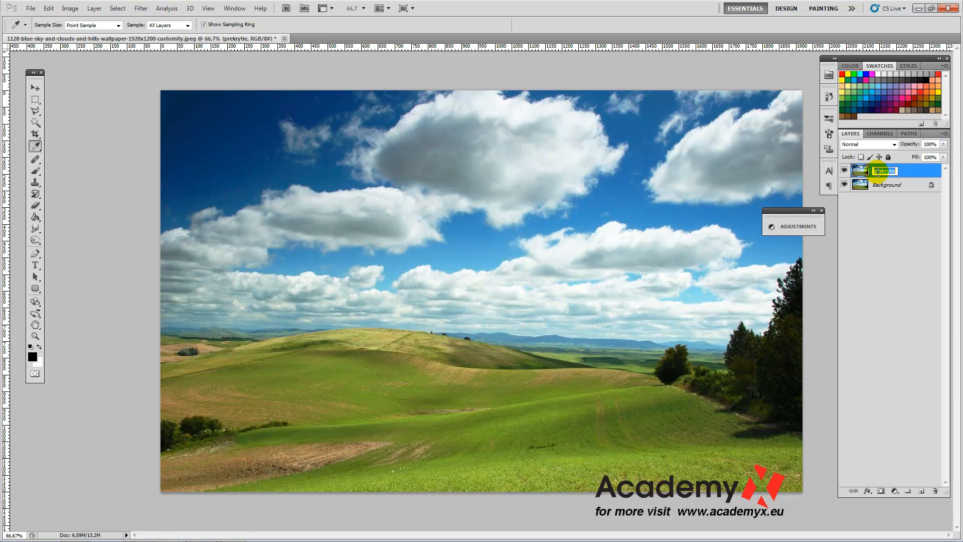
click(876, 171)
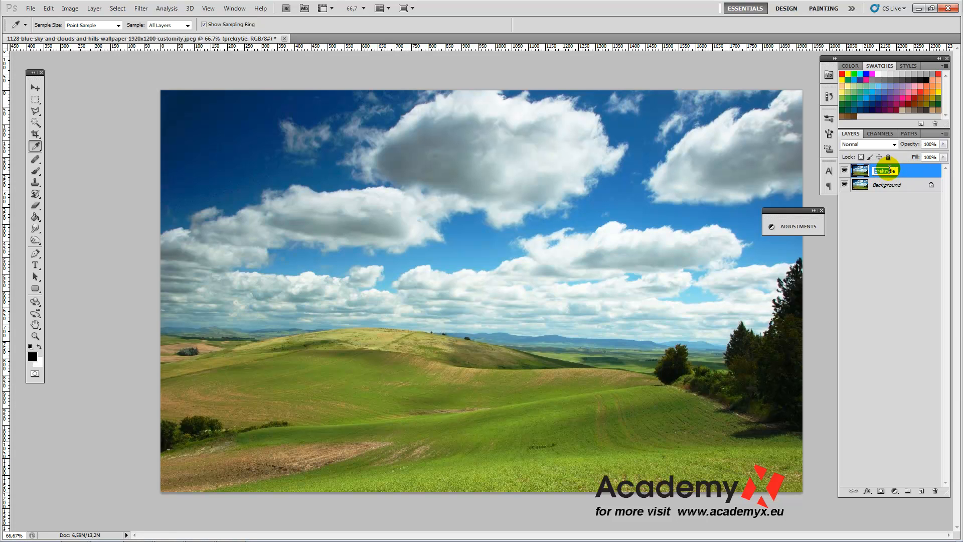
drag(880, 171, 893, 170)
click(893, 170)
click(914, 210)
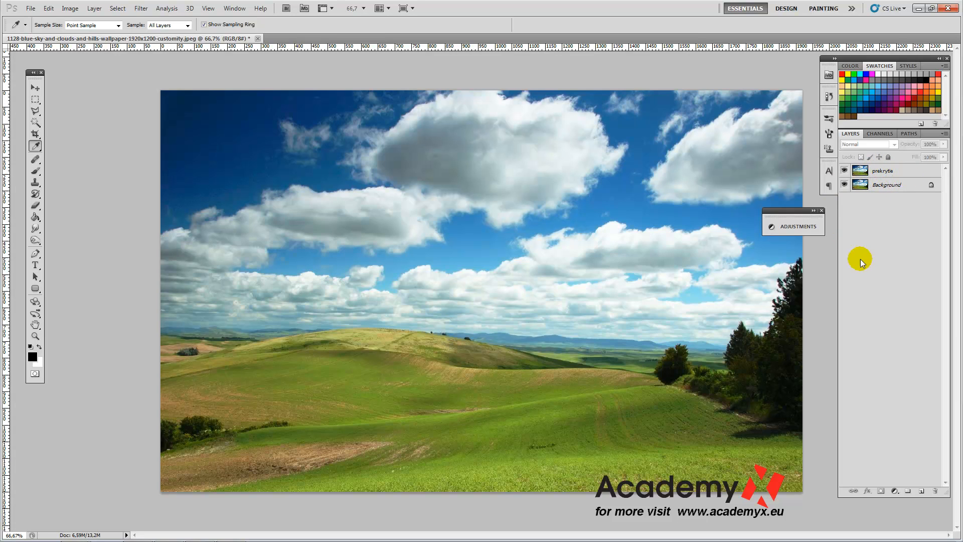
- Add a Hue/Saturation adjustment layer above the prekrytie layer with saturation set to -100
click(892, 173)
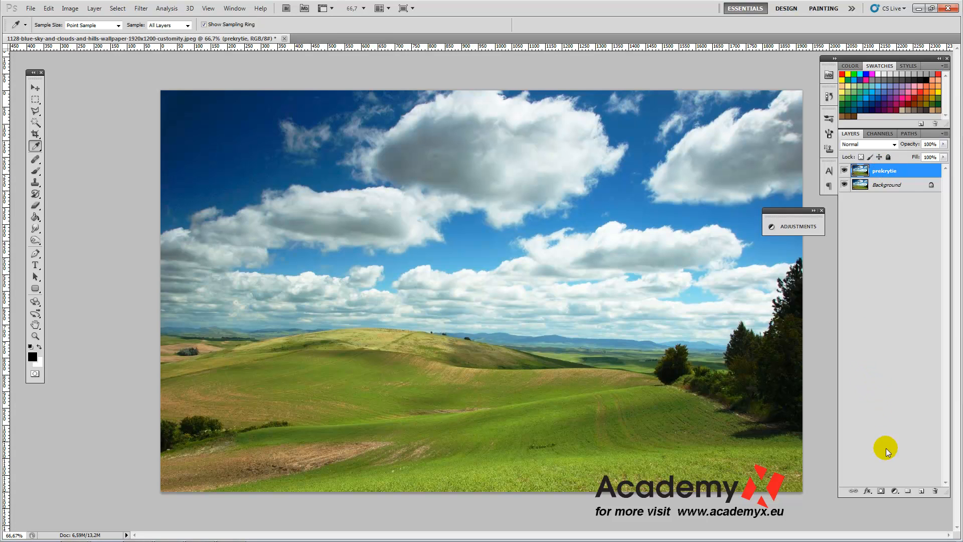
click(895, 492)
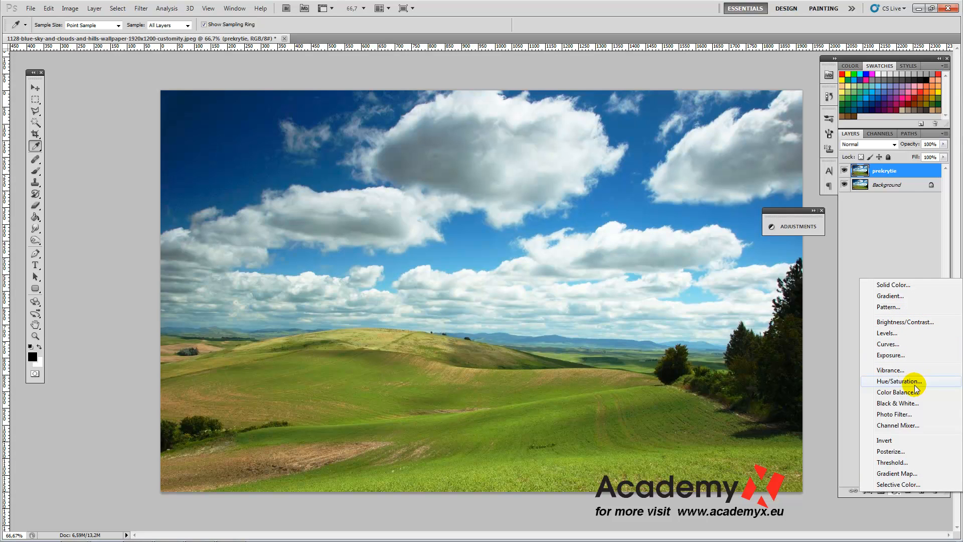
click(899, 382)
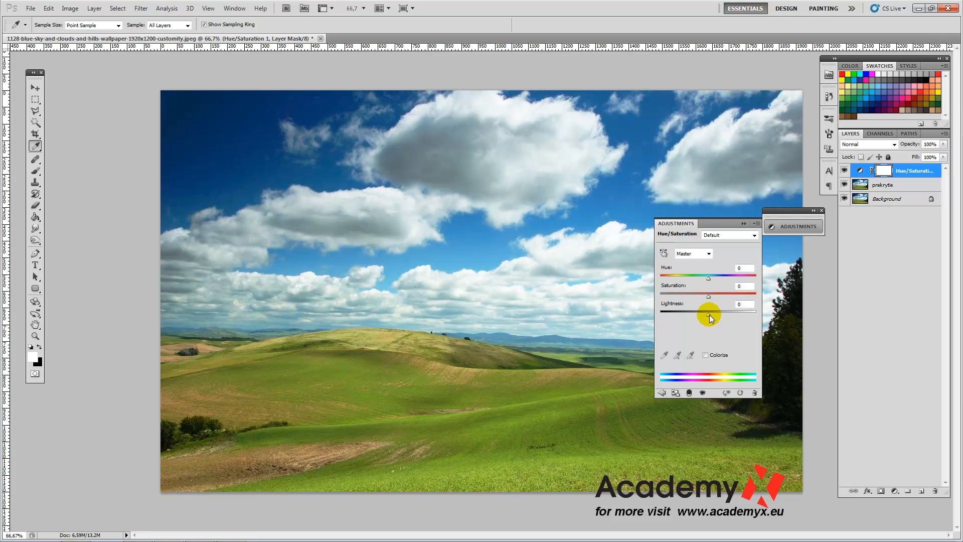
drag(708, 296, 651, 301)
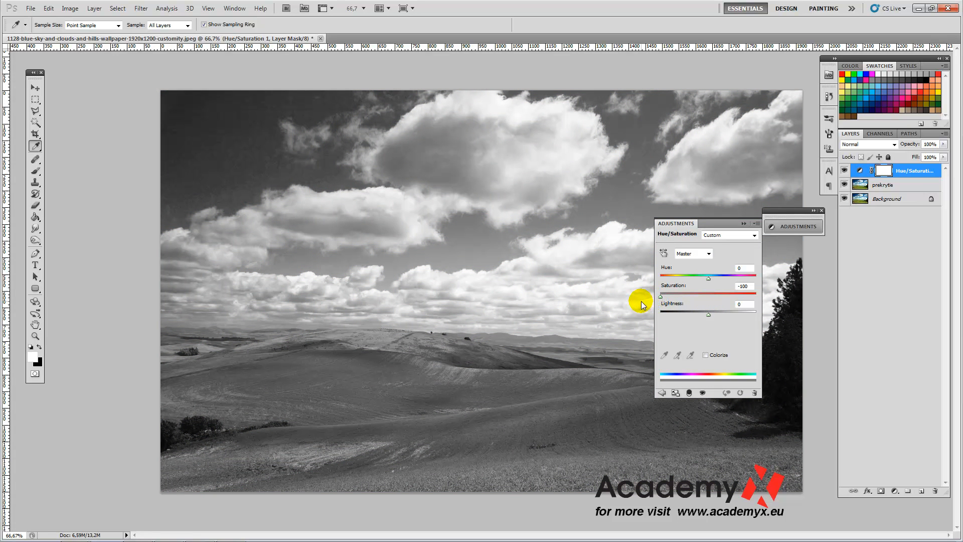
click(795, 229)
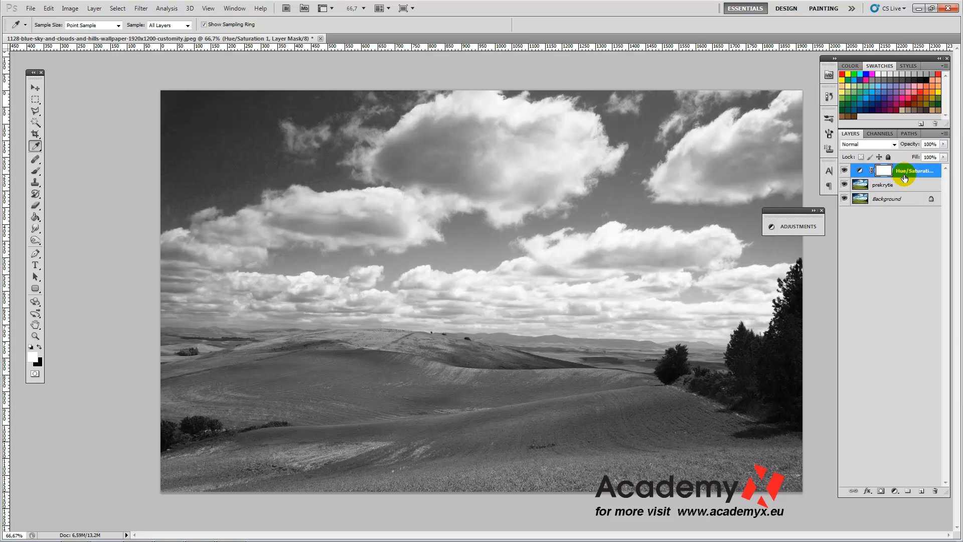
- Colorize the Hue/Saturation adjustment with hue 160 and saturation 6, and delete that adjustment layer
click(861, 172)
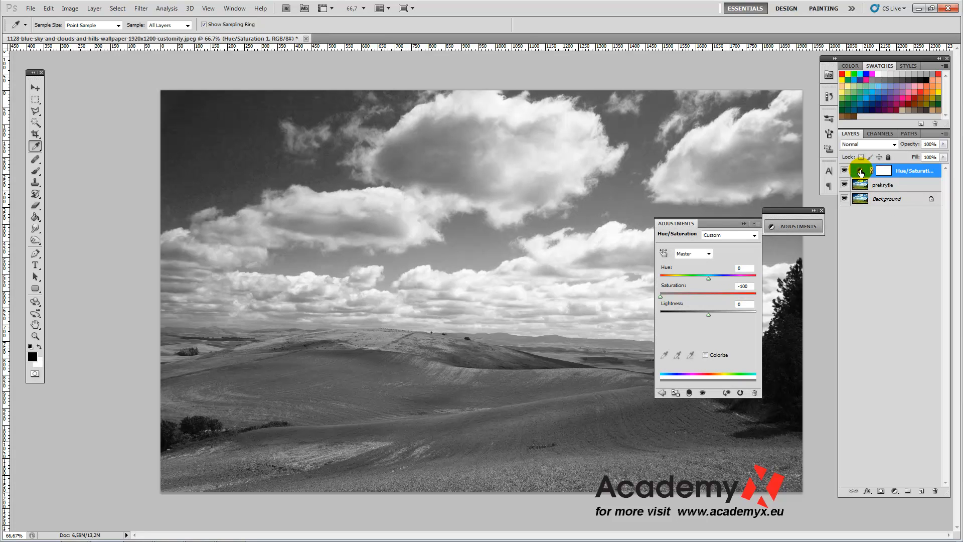
click(709, 314)
drag(709, 314, 703, 317)
click(706, 356)
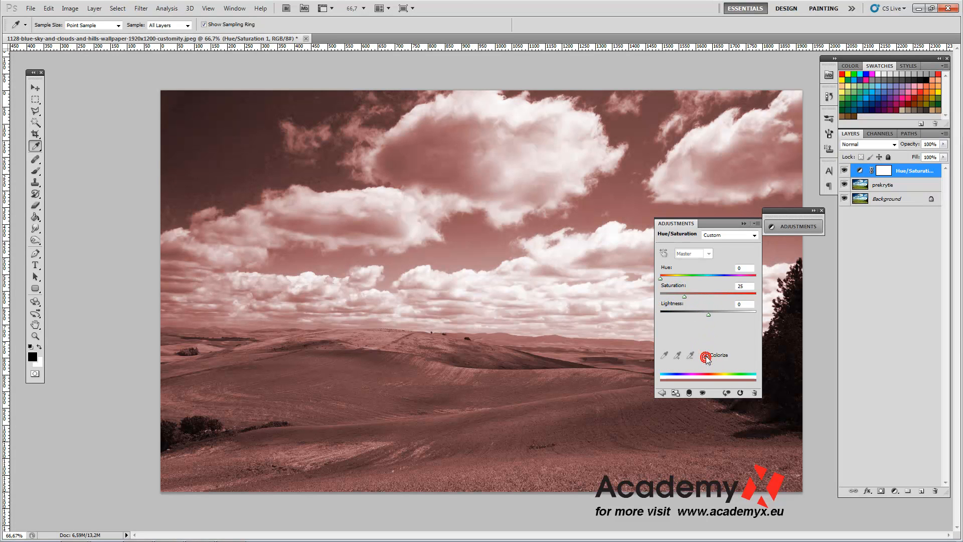
drag(676, 298, 688, 281)
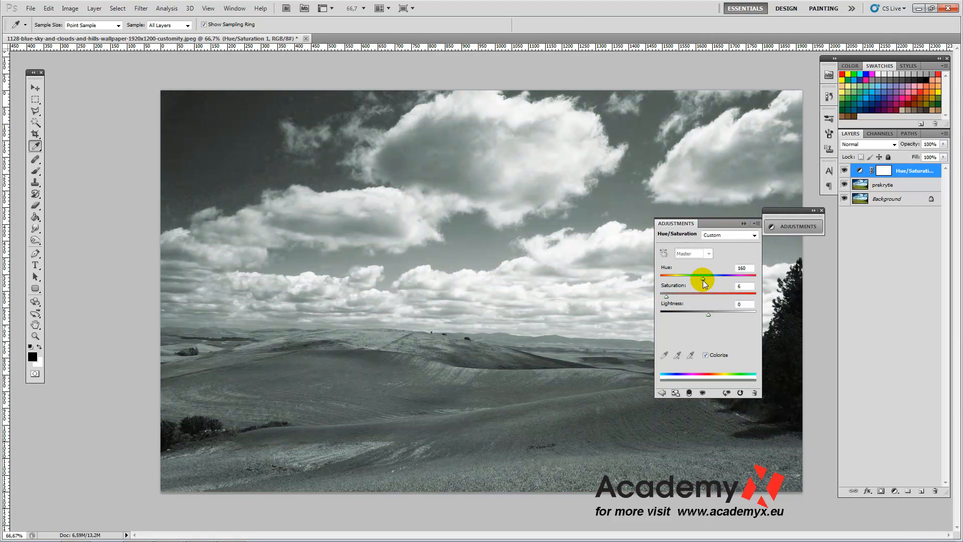
mouse_move(697, 313)
mouse_down()
mouse_move(688, 313)
mouse_move(710, 317)
mouse_up()
click(797, 228)
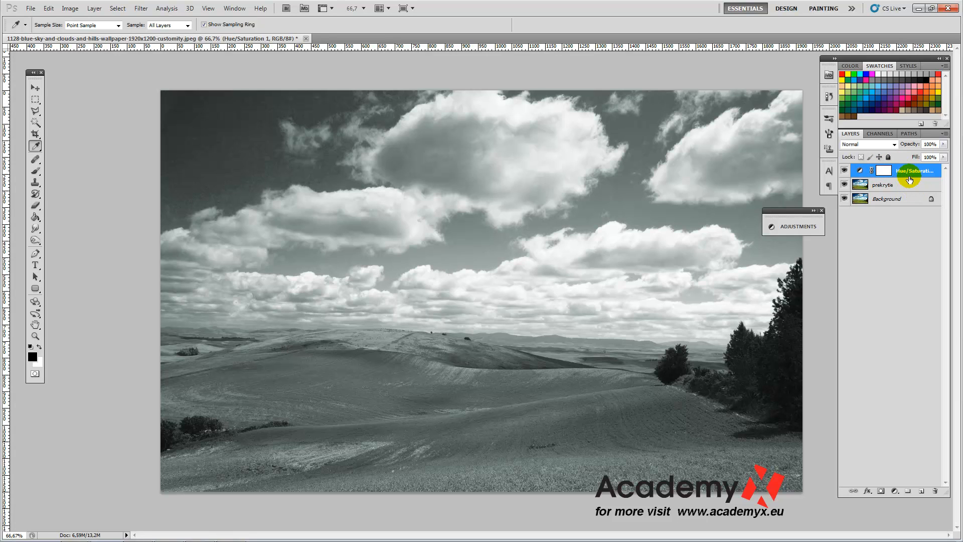
drag(909, 174, 935, 491)
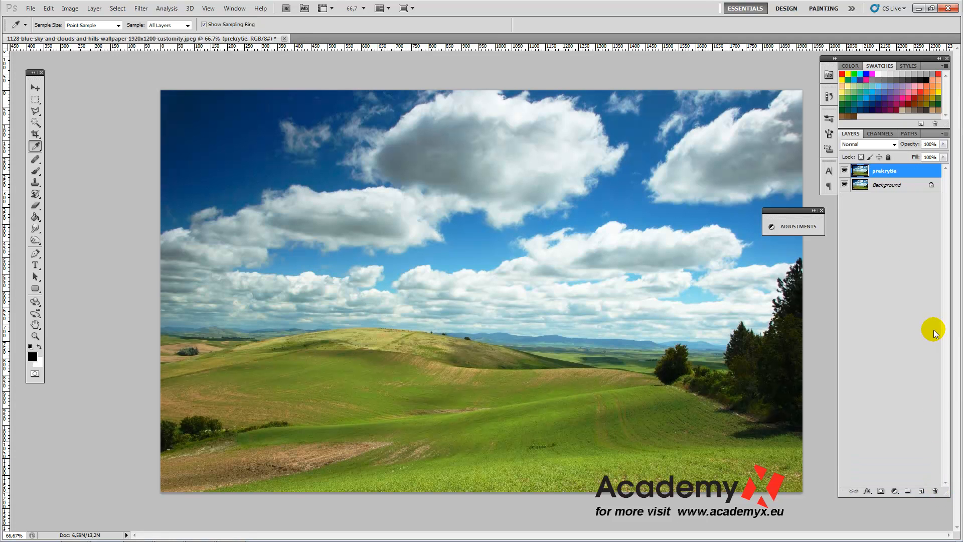
- Select a large rectangle inset from the photo's edges and add a Hue/Saturation adjustment layer for it with saturation -87
click(35, 100)
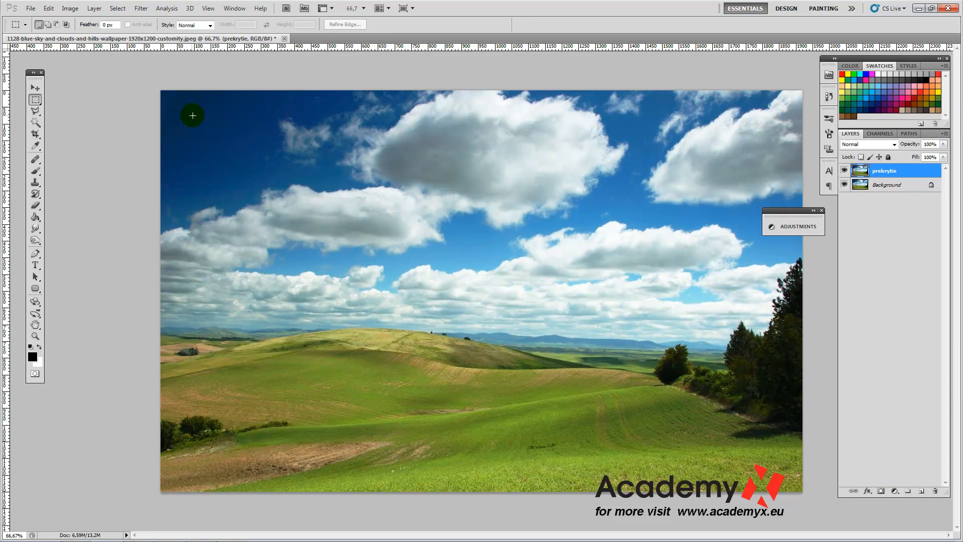
drag(190, 122, 770, 464)
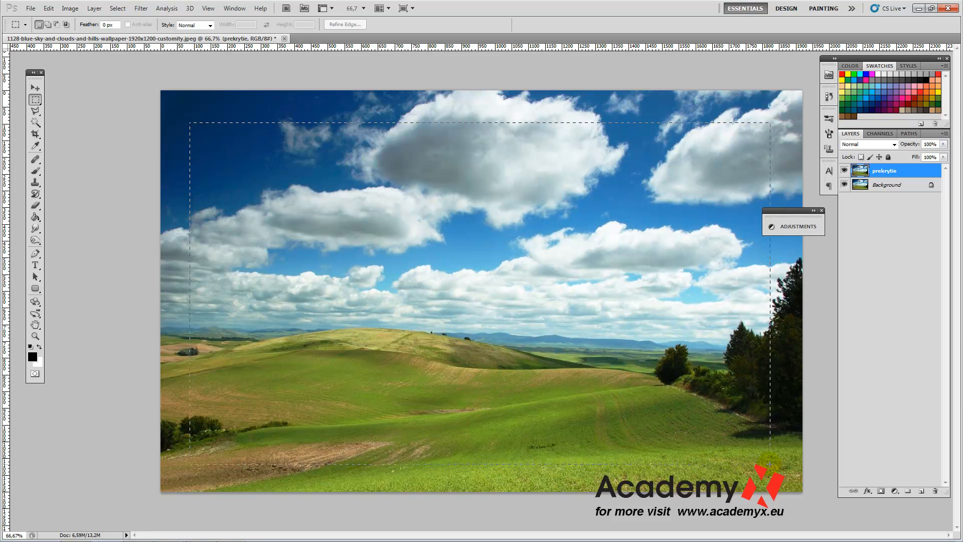
click(894, 492)
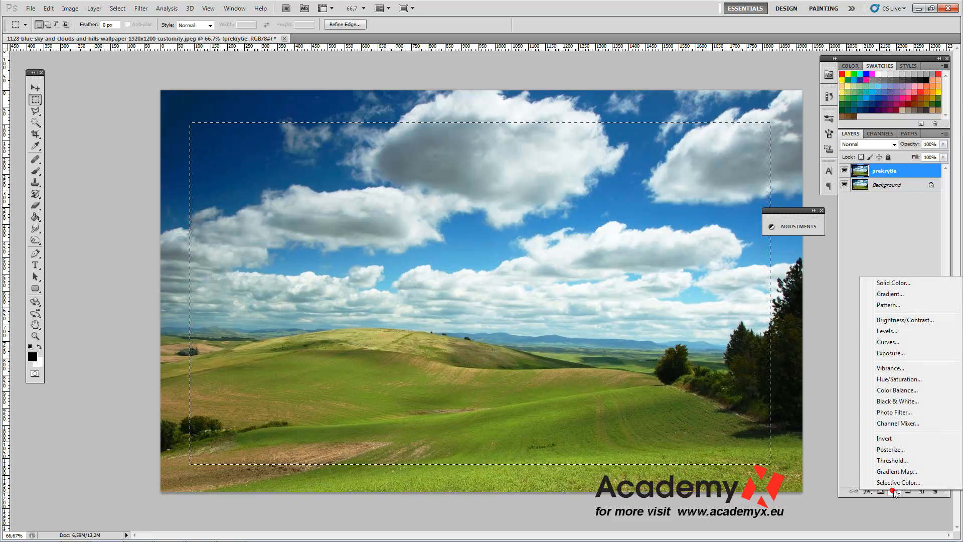
click(910, 381)
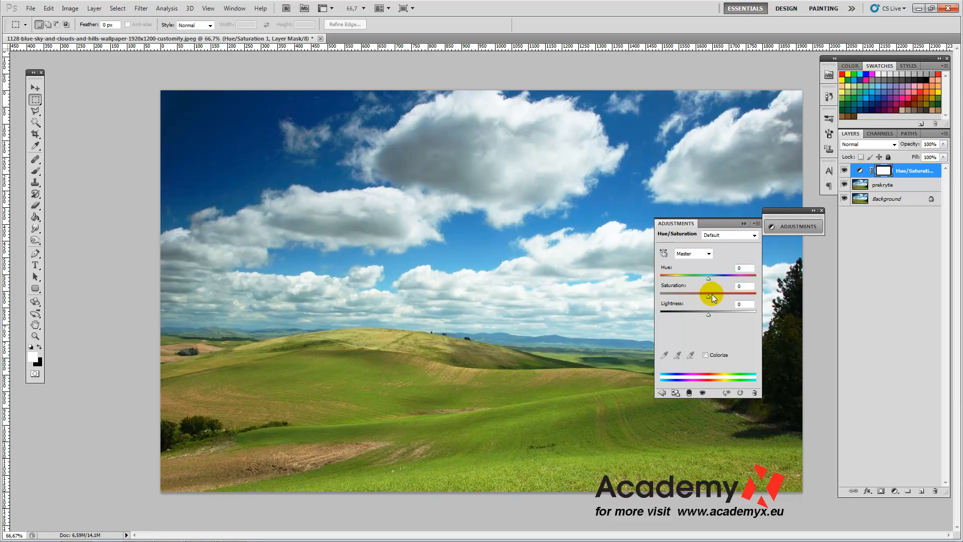
drag(688, 297, 667, 296)
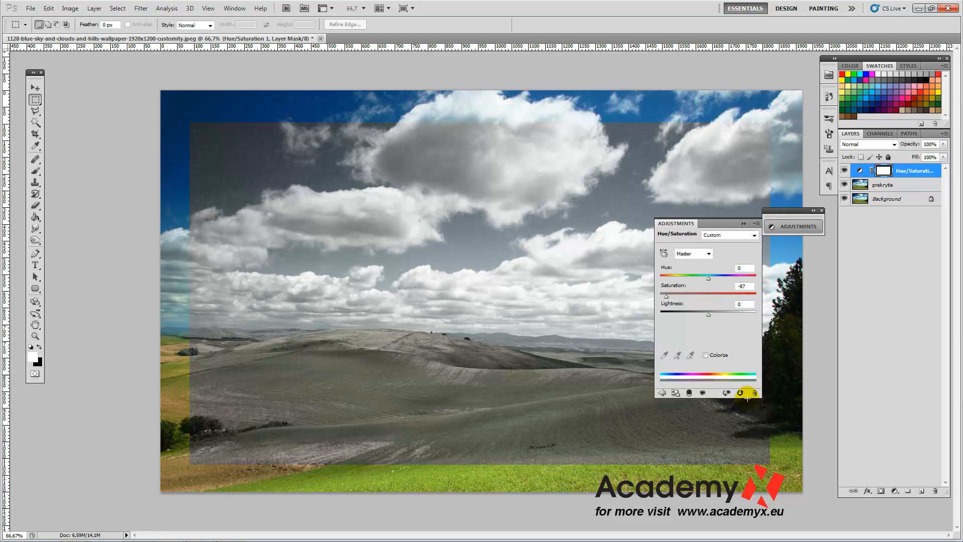
- Colorize the Hue/Saturation adjustment green with hue about 100 and lightness about -9
click(706, 356)
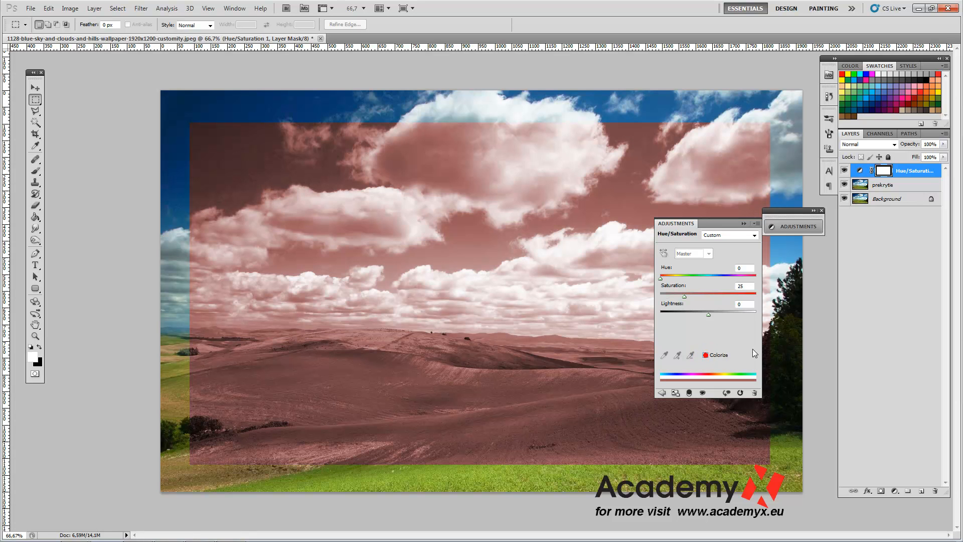
drag(708, 312, 704, 313)
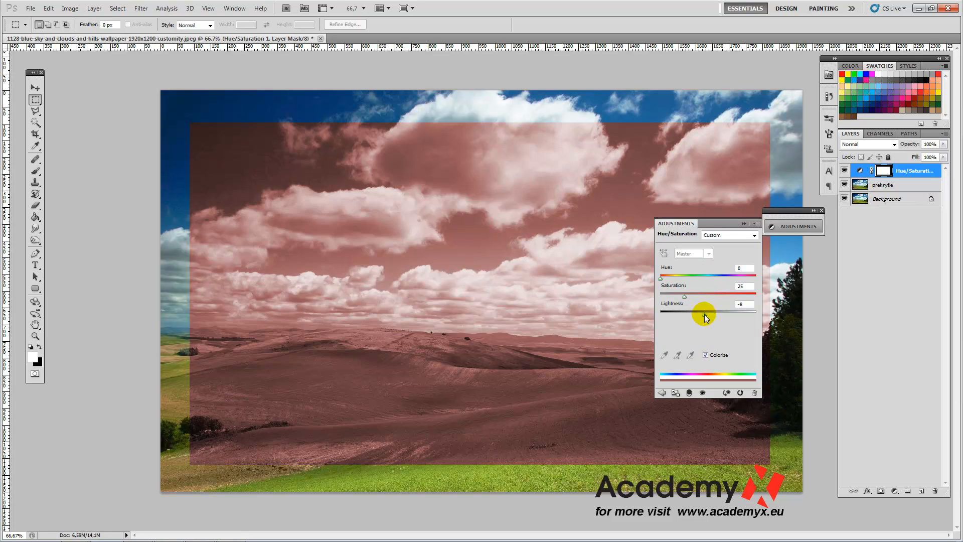
drag(682, 275, 700, 279)
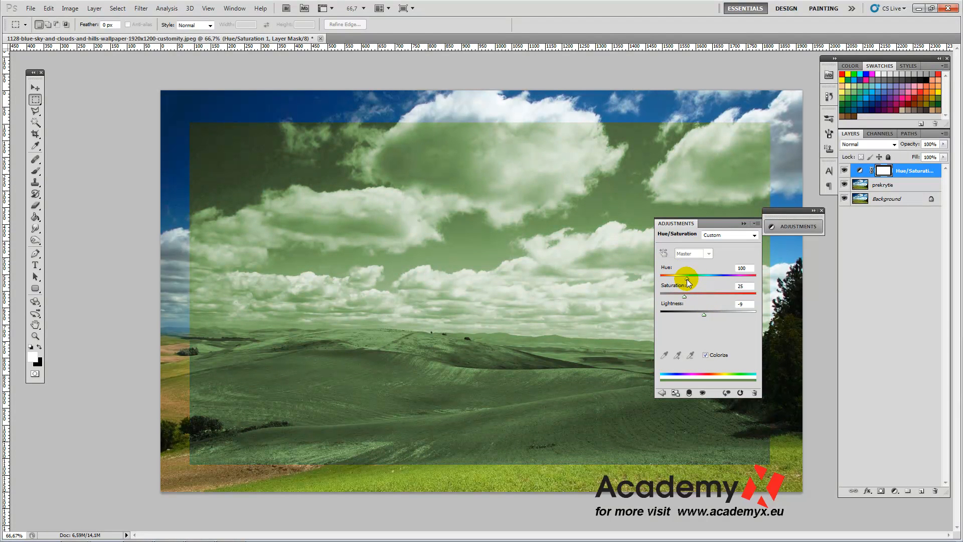
click(778, 226)
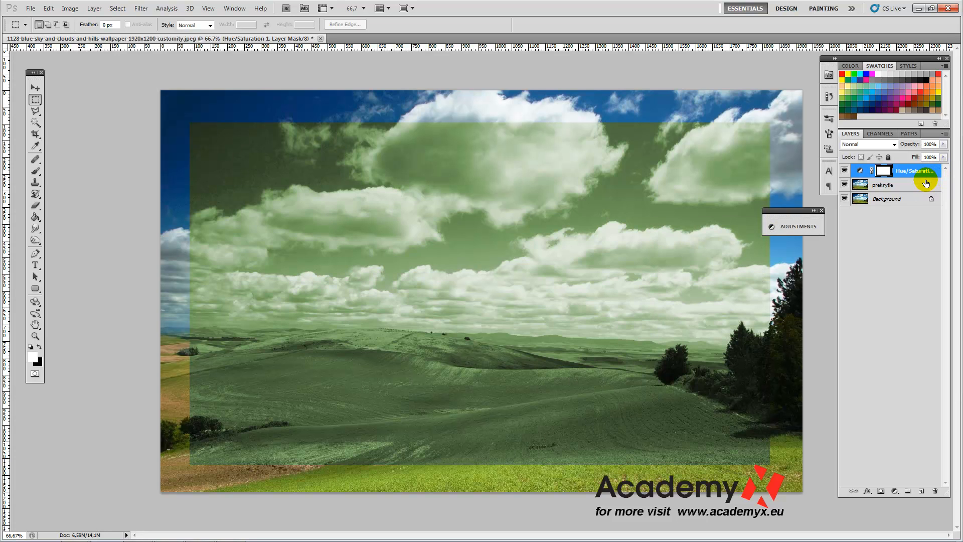
- Set up the Type tool with a 72 pt font size and the grey text color 838383
key(v)
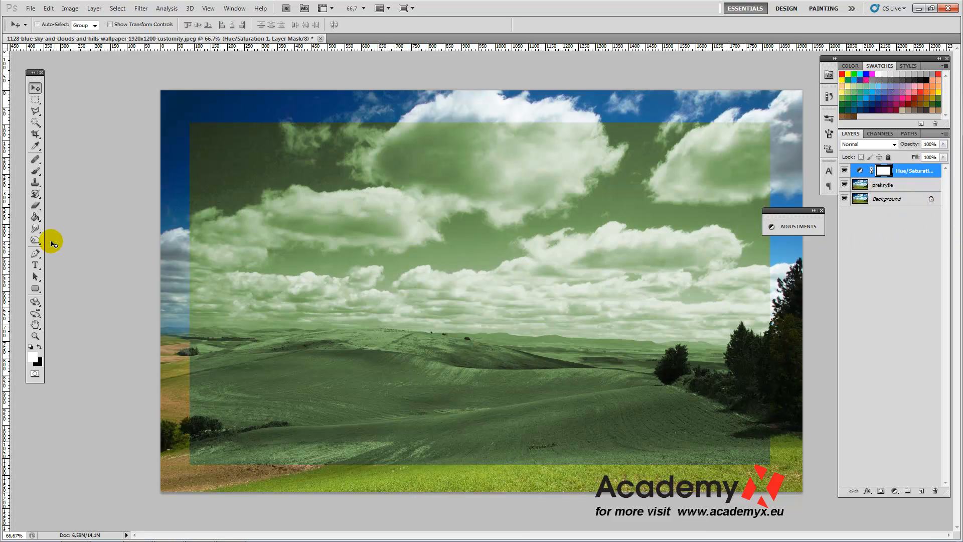
click(35, 267)
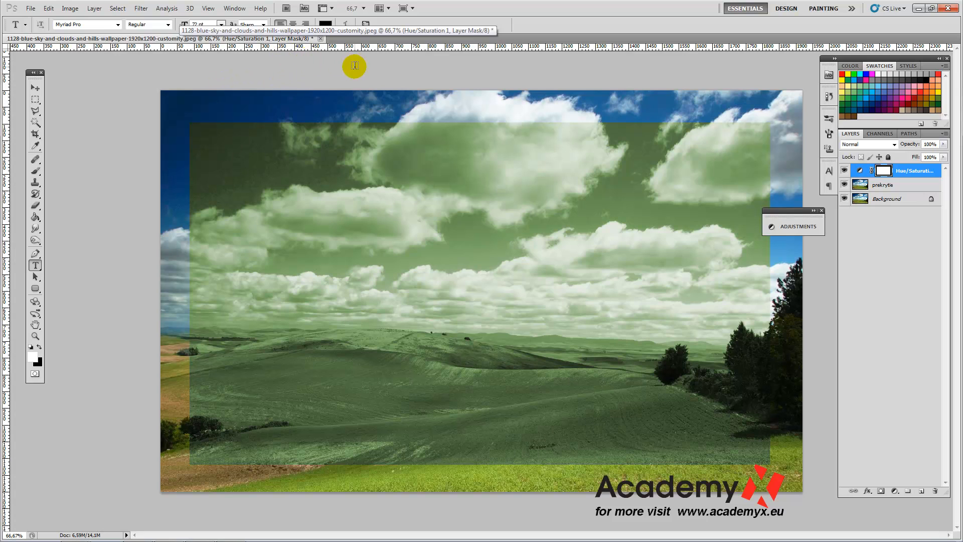
click(119, 25)
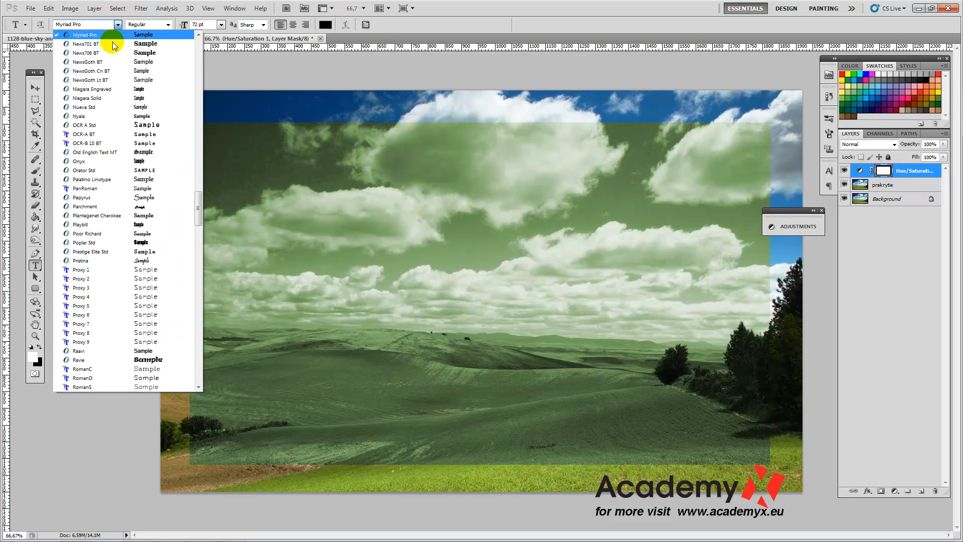
click(168, 25)
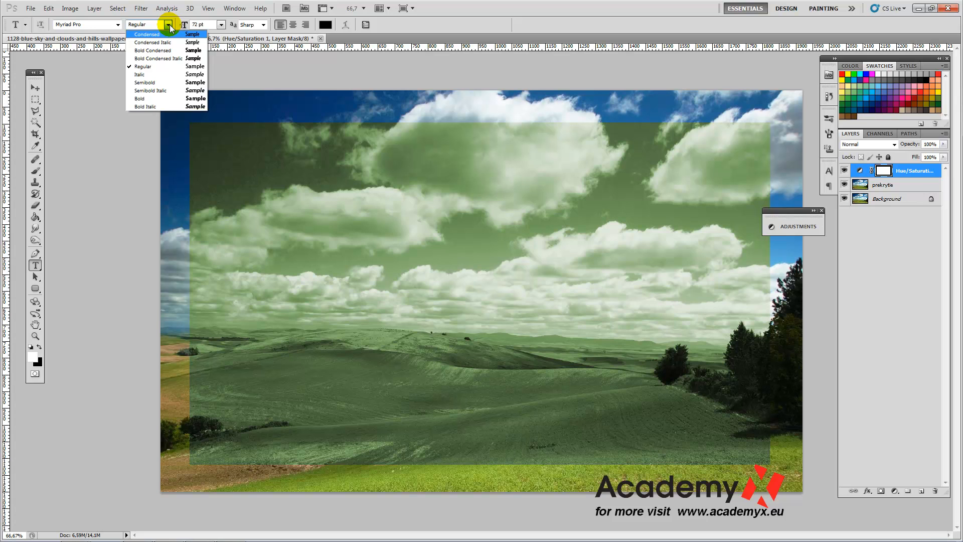
click(170, 26)
click(221, 25)
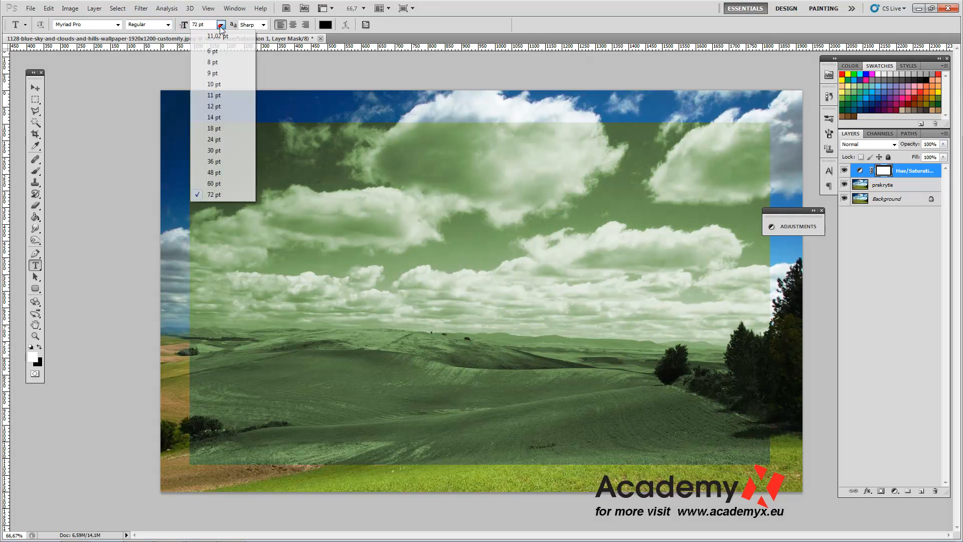
click(213, 194)
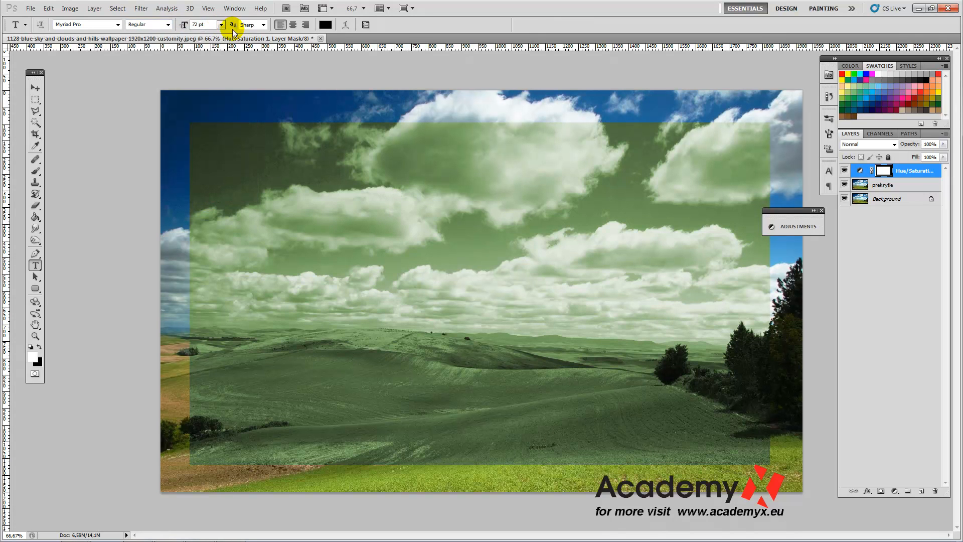
click(326, 25)
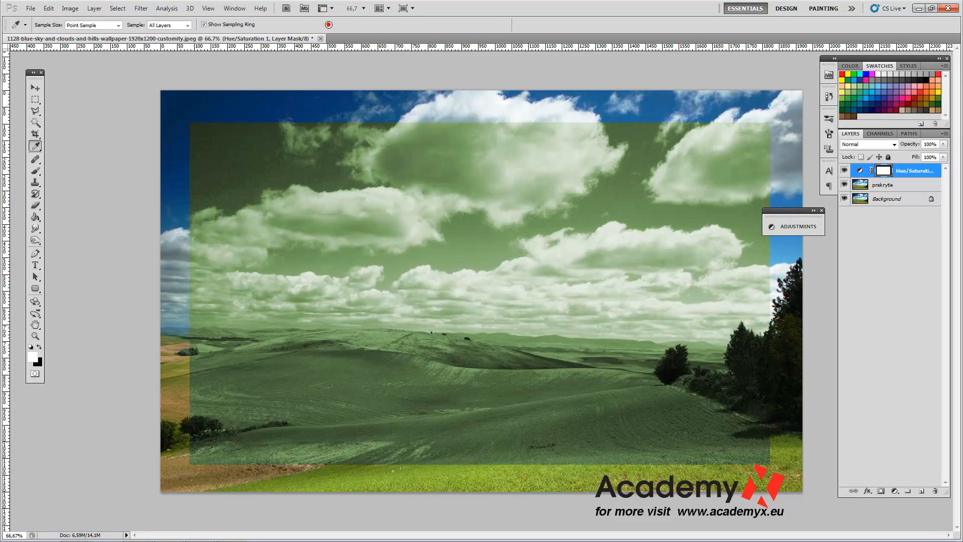
drag(166, 359, 134, 363)
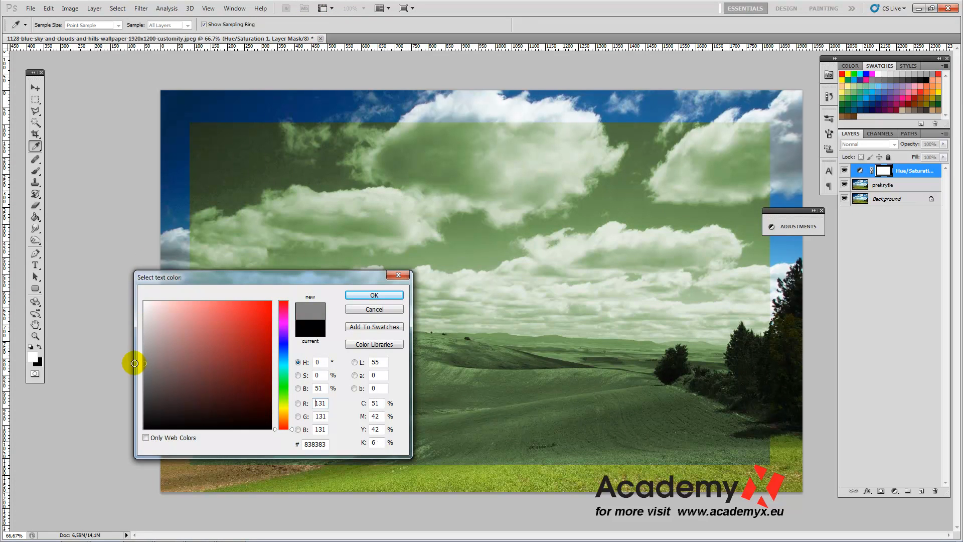
click(370, 295)
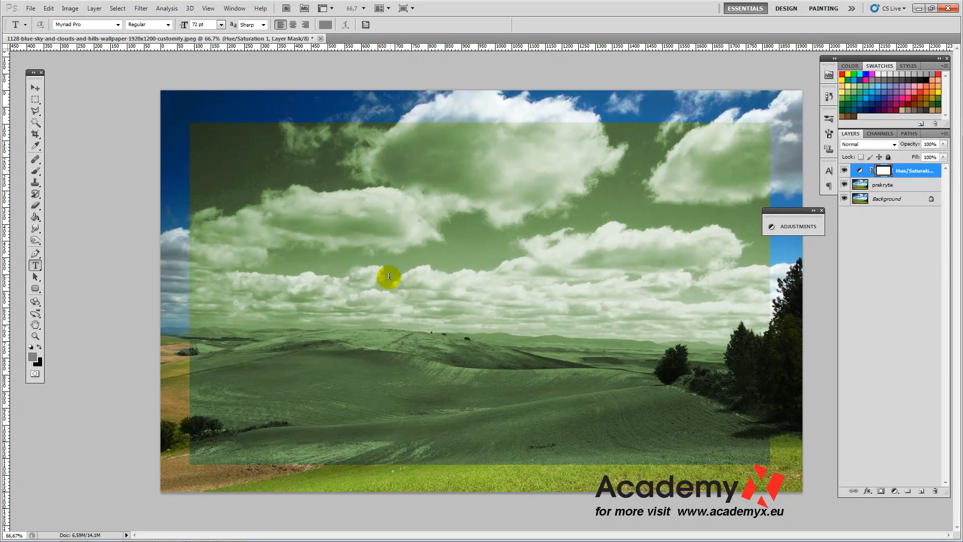
- Add a text layer reading "KRAJINA" with "abc" on a second line in the upper-left sky of the photo
click(251, 123)
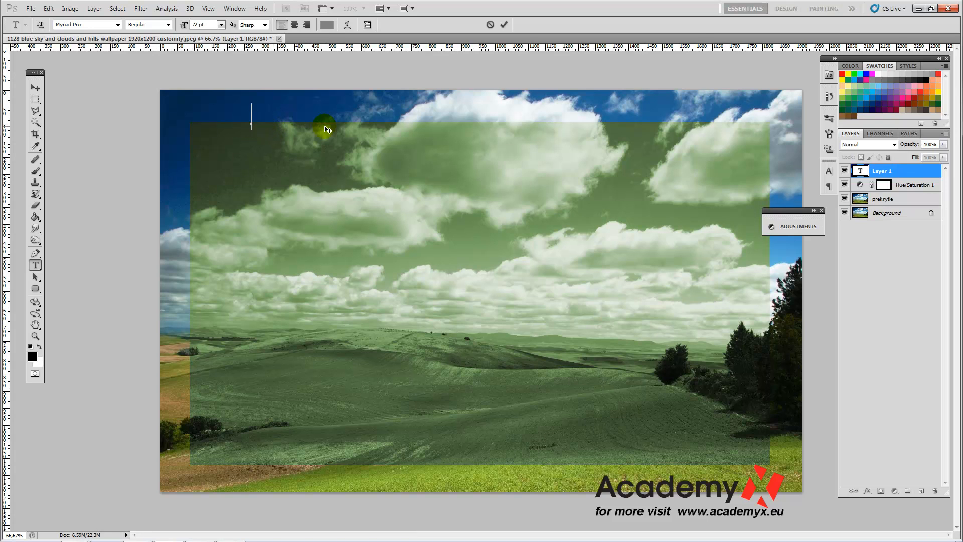
text(KRAJINA)
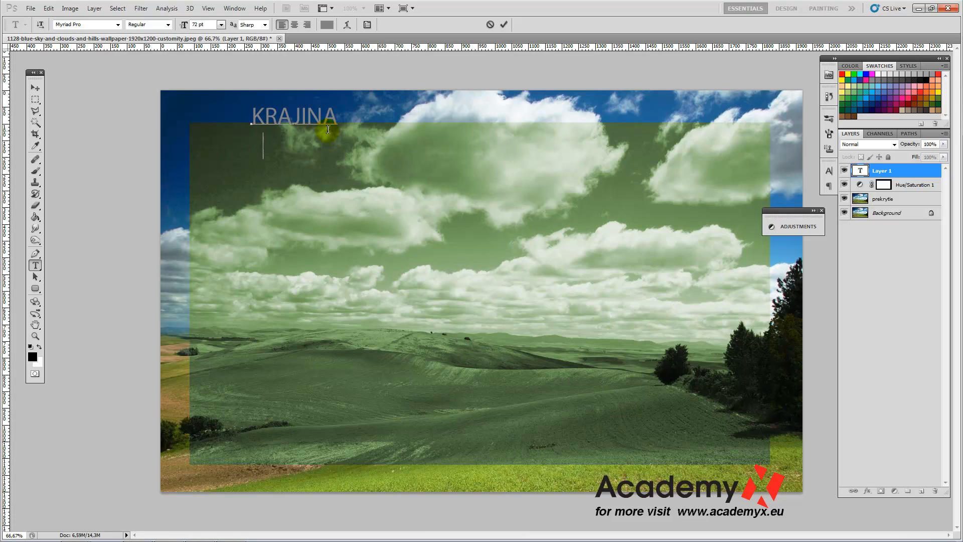
text(bc)
key(ctrl)
click(382, 112)
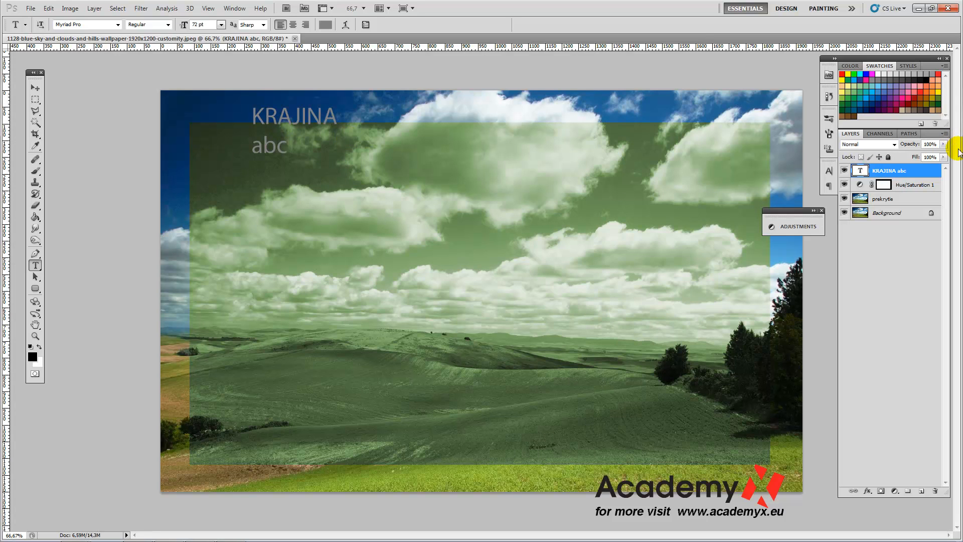
right_click(925, 175)
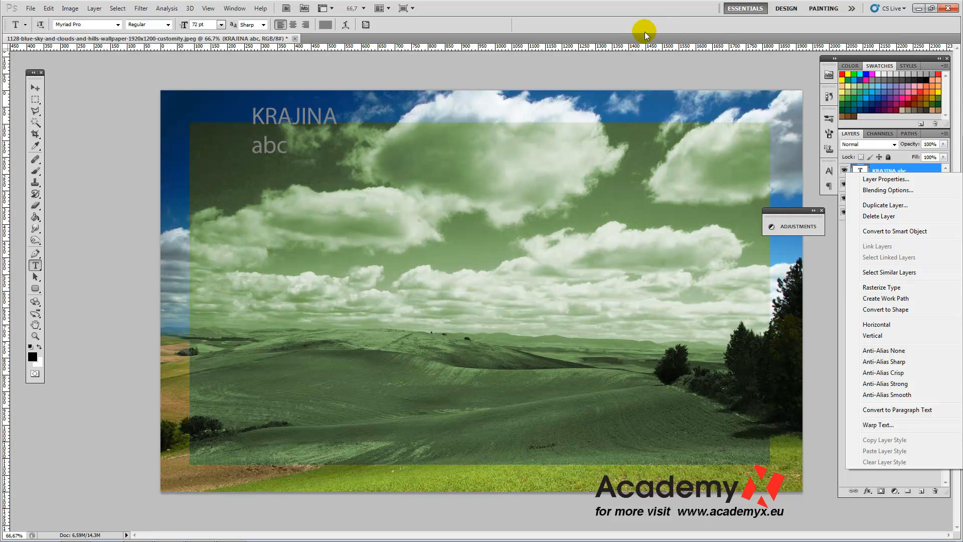
click(597, 27)
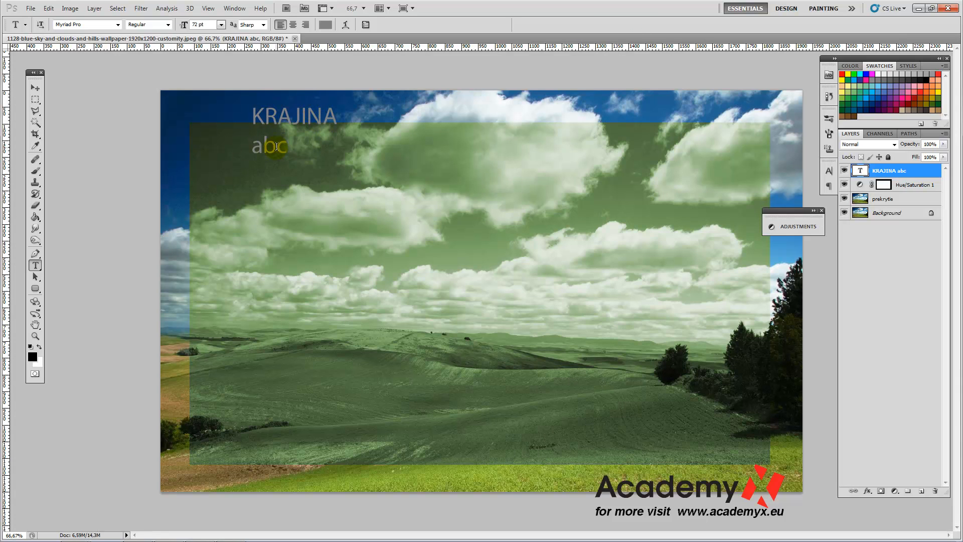
click(44, 208)
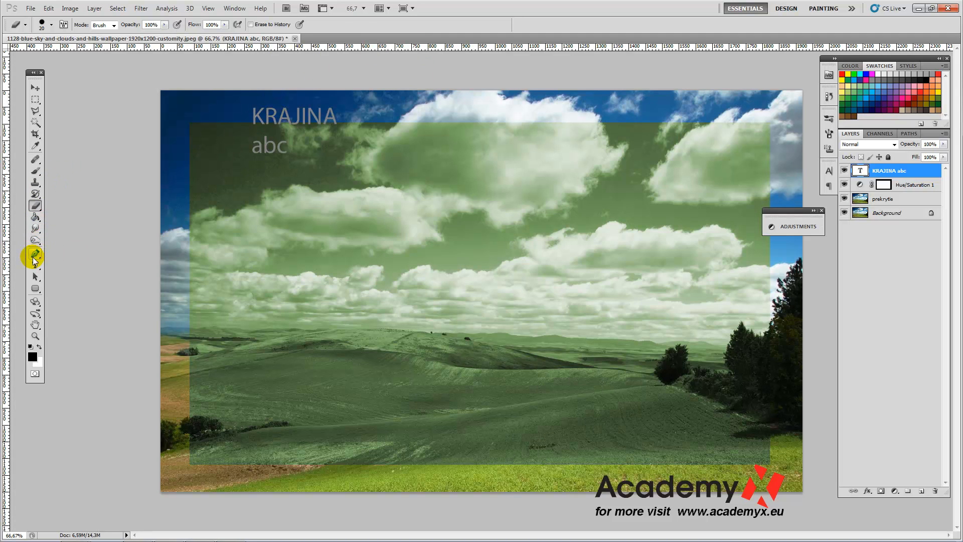
- Remove the second line "abc" from the text using the Type tool
click(35, 265)
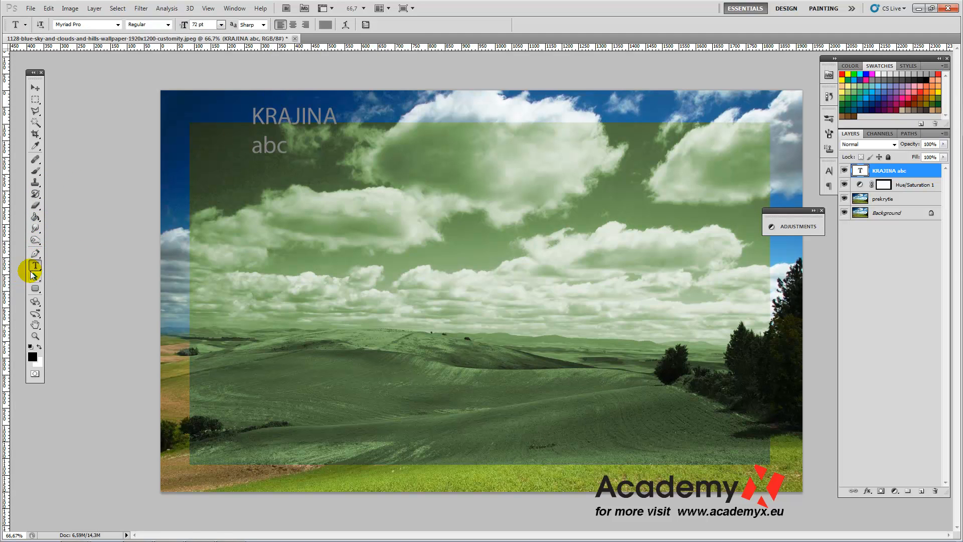
click(285, 115)
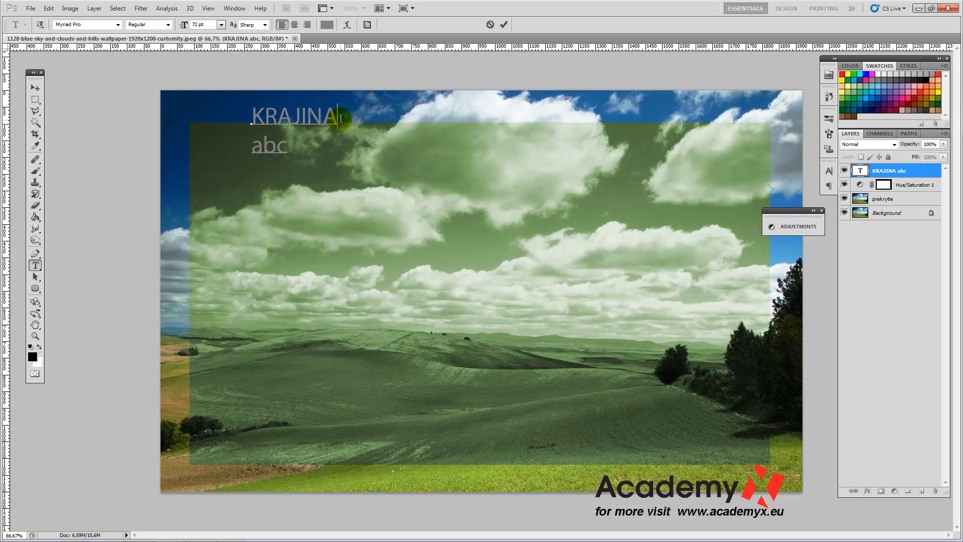
key(Delete)
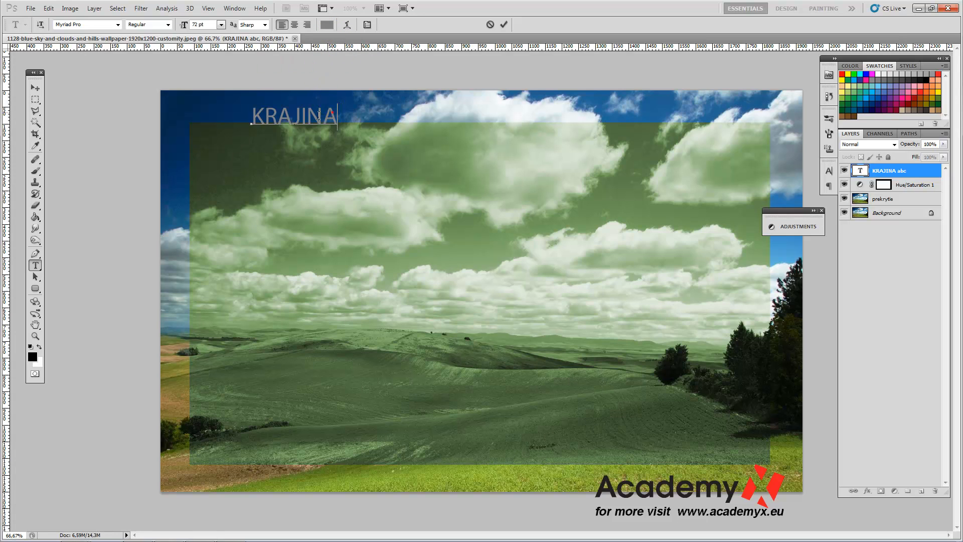
- Recolor the whole word KRAJINA to the lighter grey b1b1b1
key(shift+Left)
key(shift+Left)
key(shift+Left)
key(shift+Left)
key(shift+Left)
key(shift+Left)
key(shift+Left)
click(327, 24)
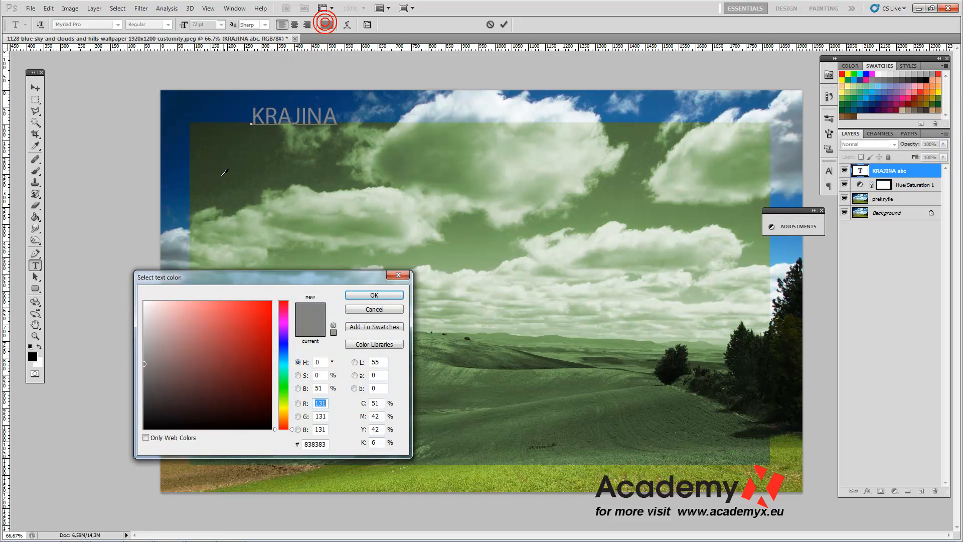
drag(145, 380, 145, 340)
click(375, 296)
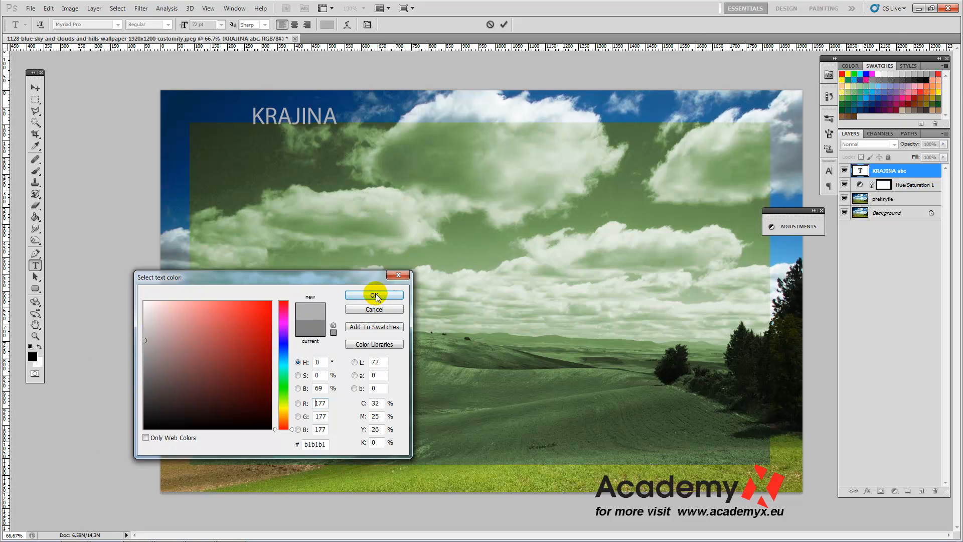
click(305, 115)
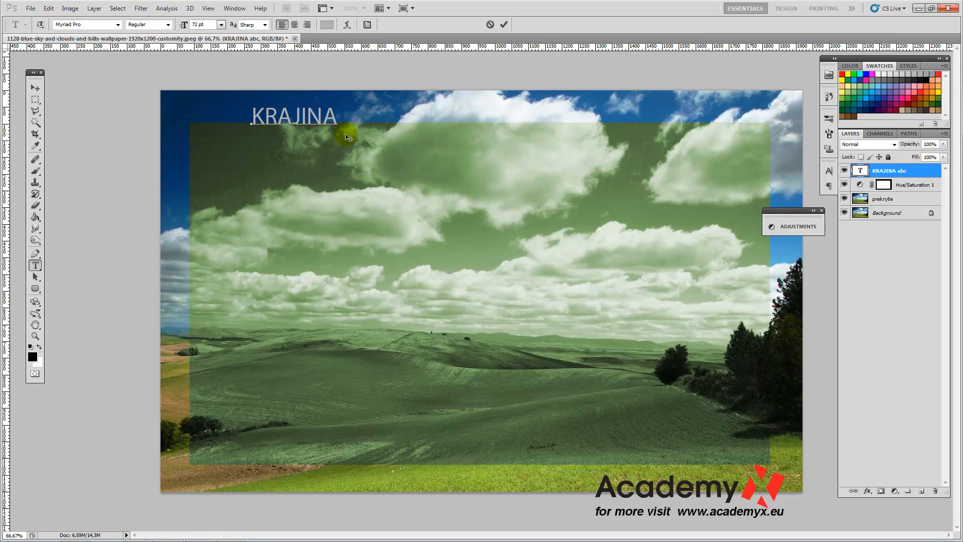
- Try the Niagara Solid font on the word KRAJINA and restore Myriad Pro
double_click(325, 116)
click(117, 24)
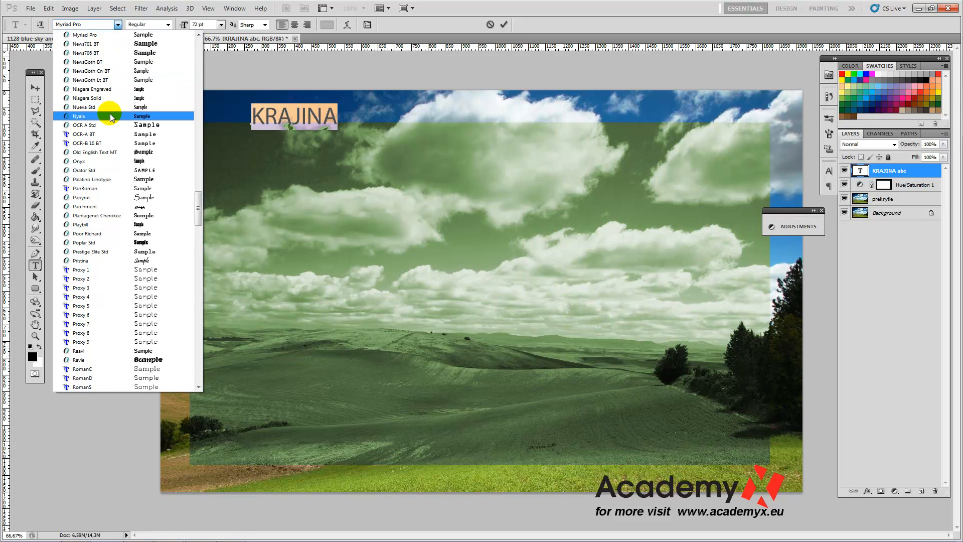
click(104, 98)
click(88, 25)
click(118, 24)
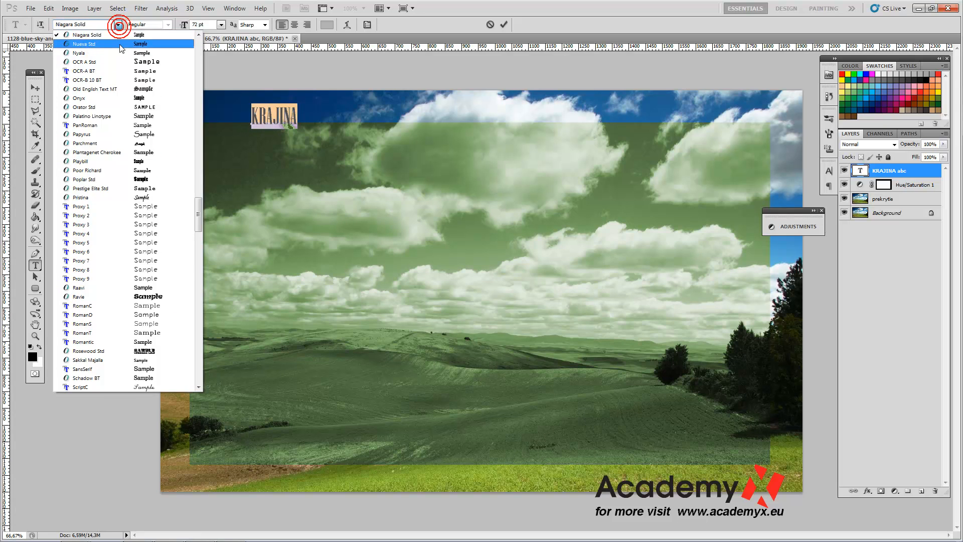
scroll(122, 90, up, 6)
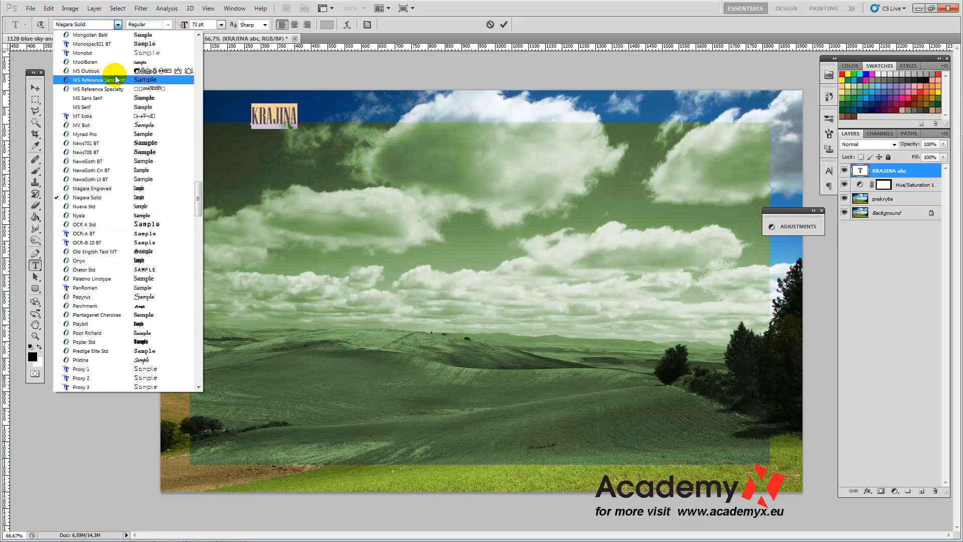
click(100, 135)
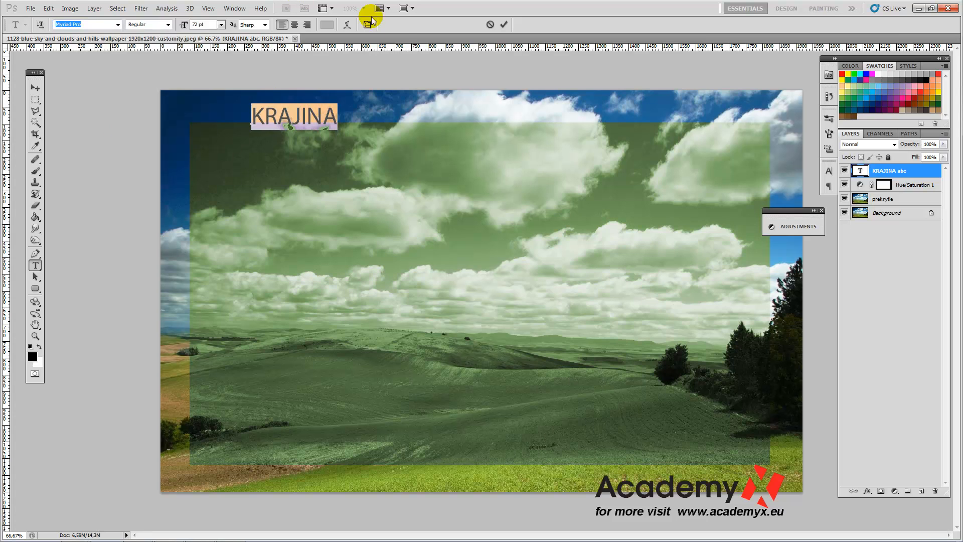
- Commit the edits to the KRAJINA text layer
click(304, 118)
key(ctrl+Return)
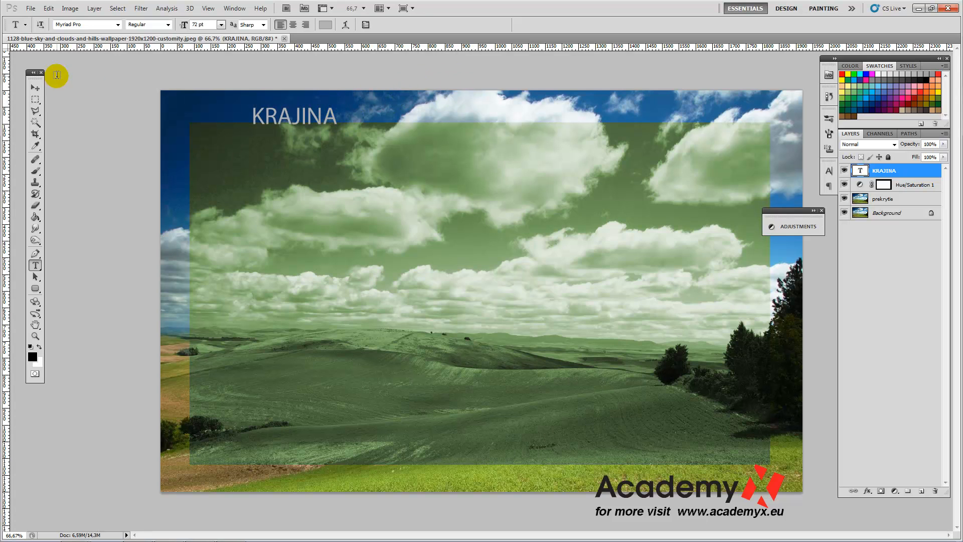
- Move the KRAJINA text slightly down so it straddles the upper edge of the green-tinted area
click(35, 87)
mouse_move(356, 117)
mouse_down()
mouse_move(330, 124)
mouse_move(358, 124)
mouse_up()
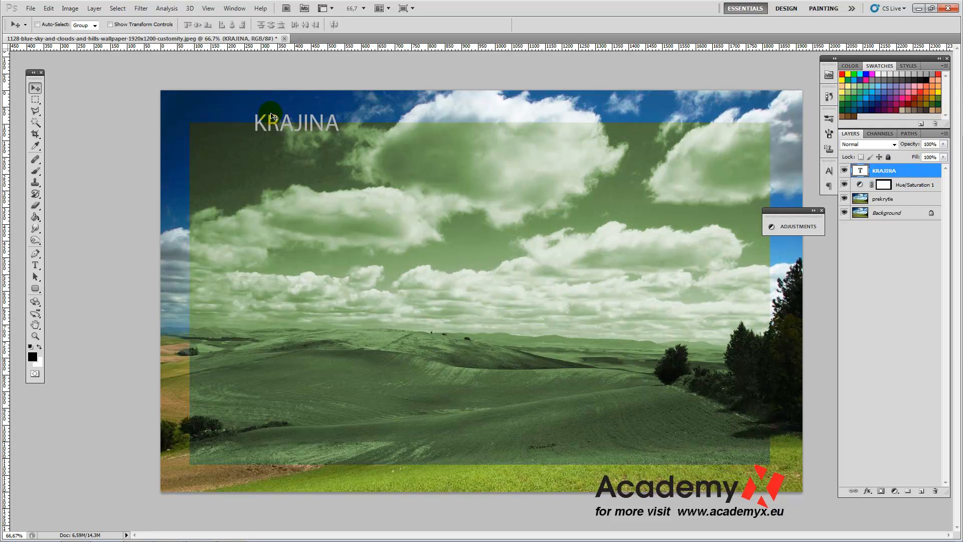
- Reorder the KRAJINA text layer beneath Hue/Saturation 1, and from there beneath the prekrytie layer
scroll(254, 113, up, 3)
scroll(254, 113, up, 5)
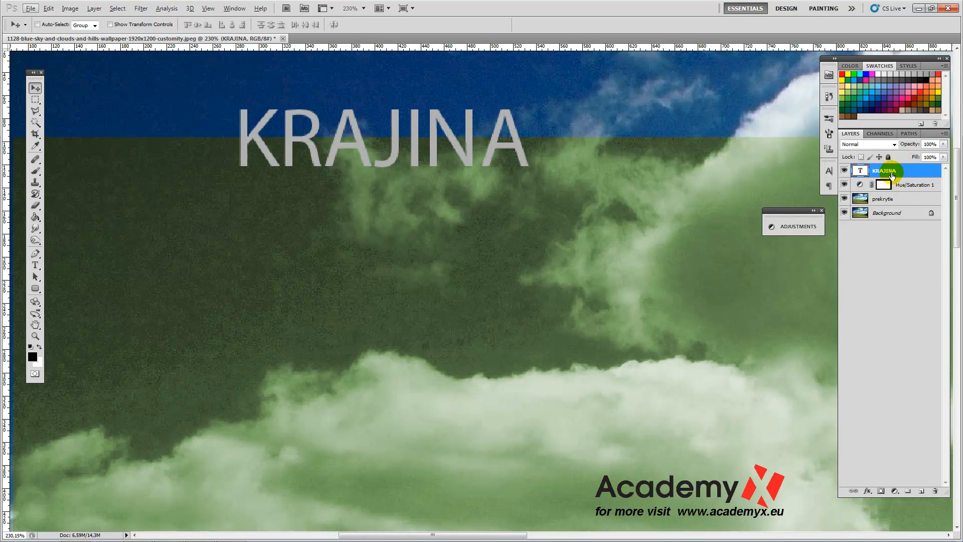
drag(893, 172, 901, 187)
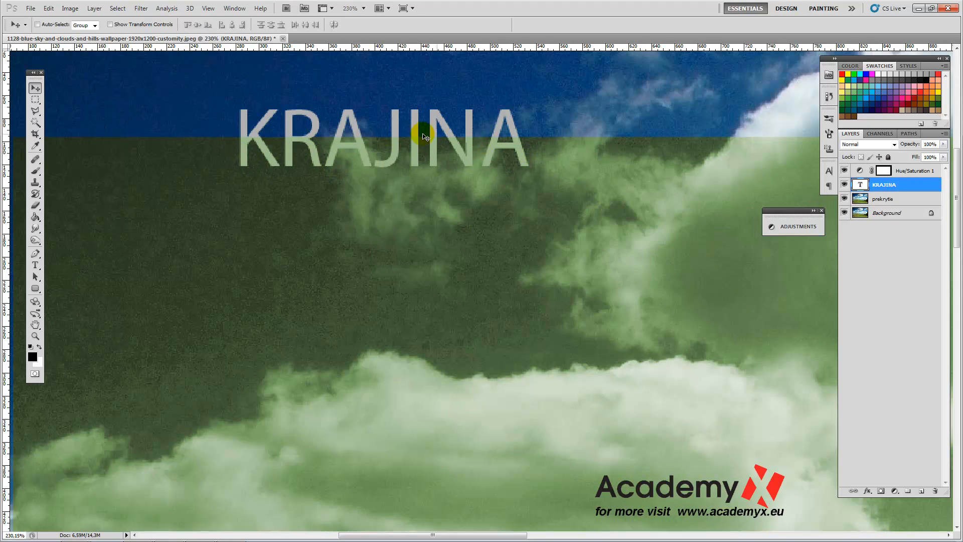
drag(899, 186, 899, 206)
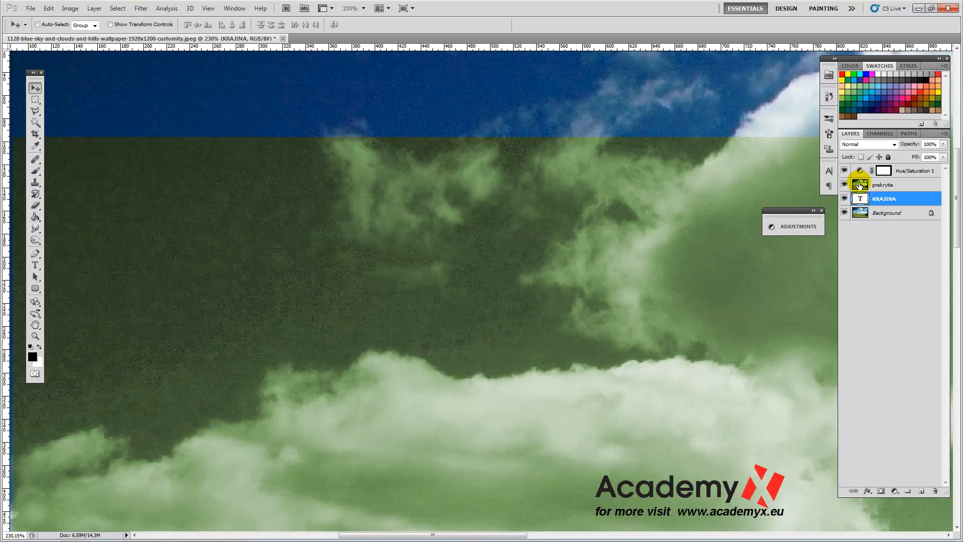
- Try reducing the prekrytie layer's opacity to 47%, restore it to 100%, and return KRAJINA above prekrytie
click(889, 186)
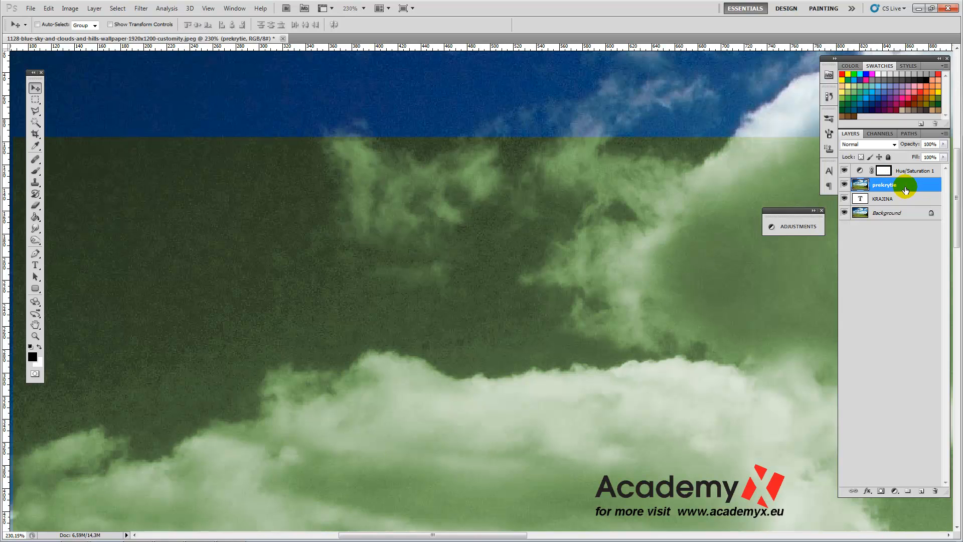
click(943, 144)
drag(945, 156, 914, 157)
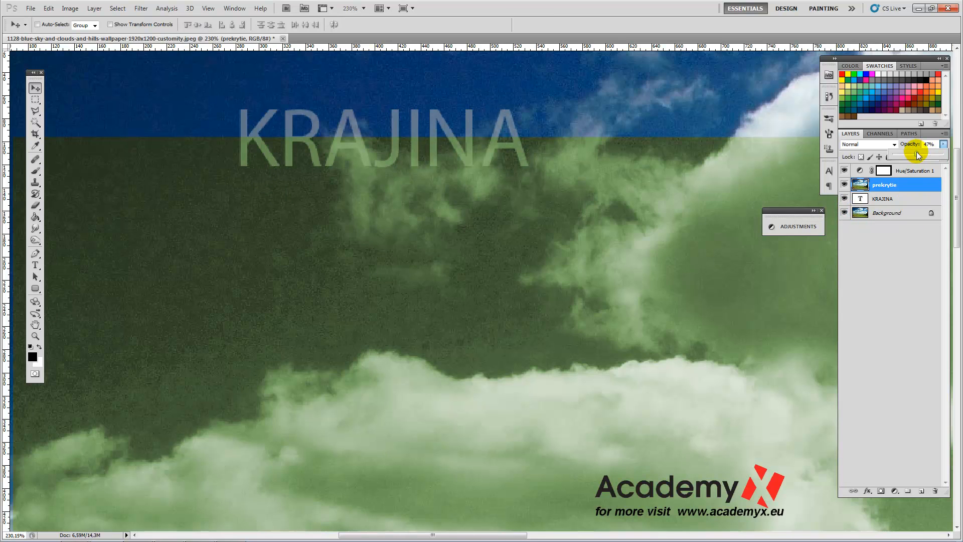
drag(916, 152, 897, 155)
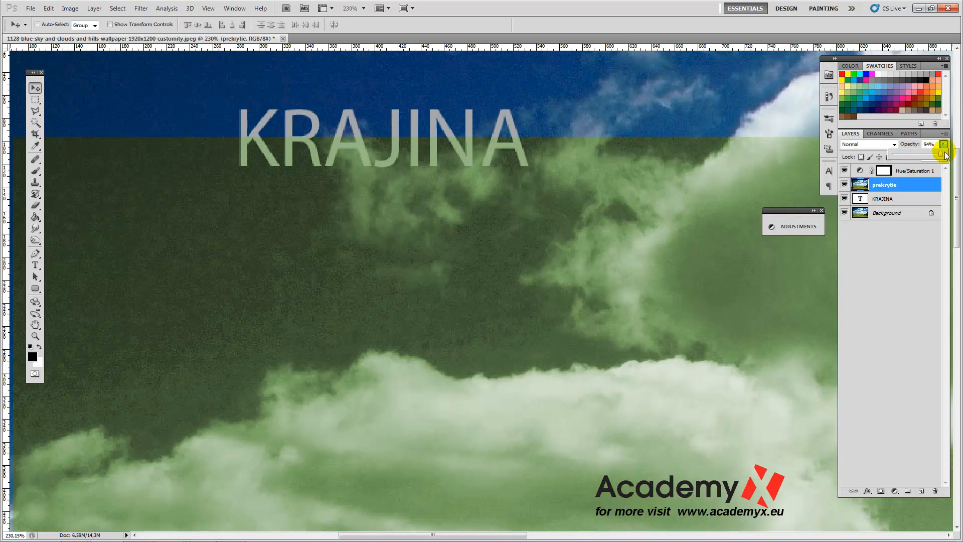
drag(931, 152, 954, 155)
drag(883, 199, 881, 183)
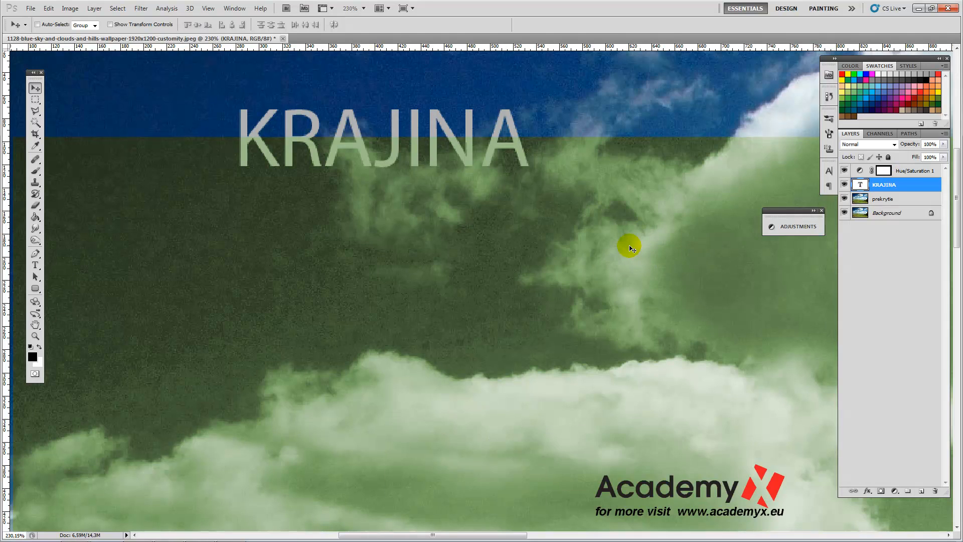
- Try clipping the Hue/Saturation 1 adjustment to the KRAJINA text layer with a clipping mask
key(alt+bracketright)
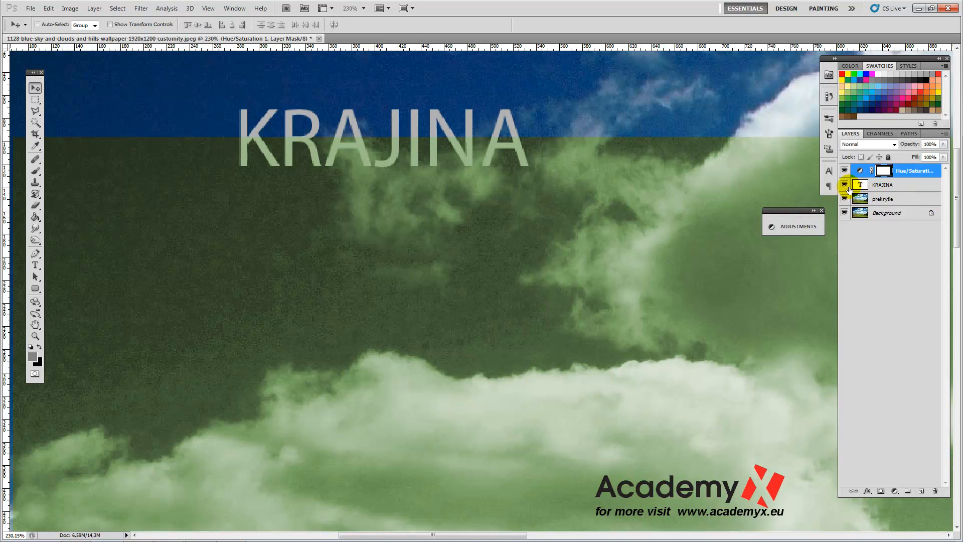
scroll(552, 310, down, 1)
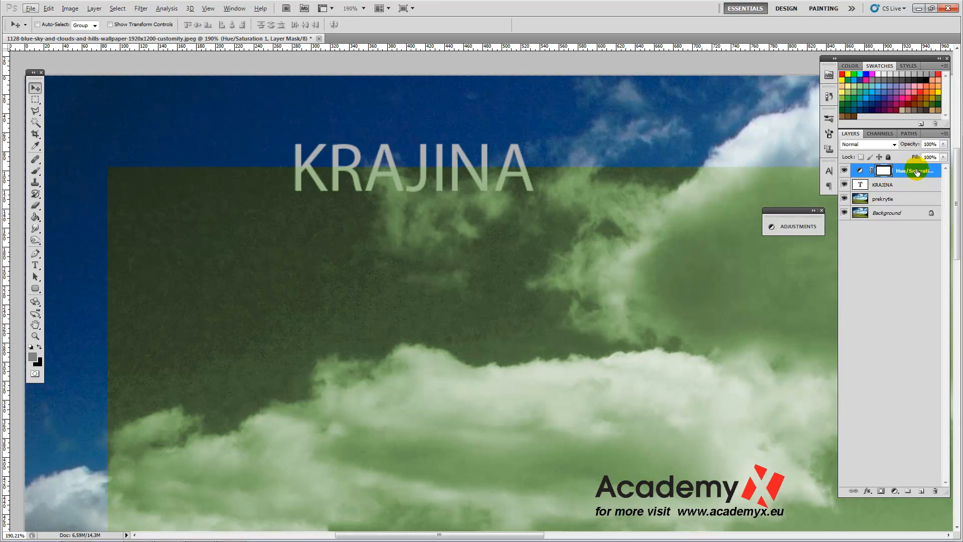
mouse_move(918, 171)
mouse_down()
mouse_move(914, 195)
mouse_move(922, 173)
mouse_up()
right_click(921, 171)
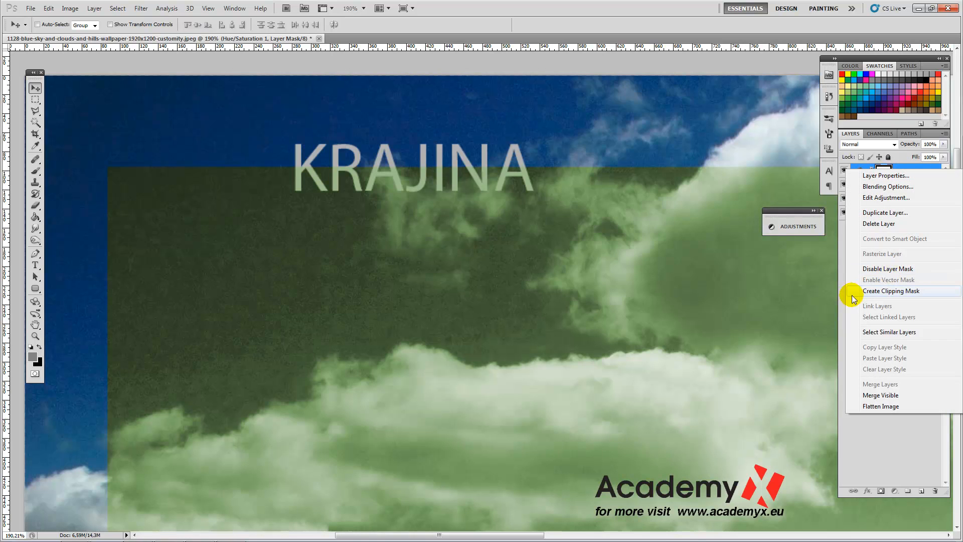
click(902, 292)
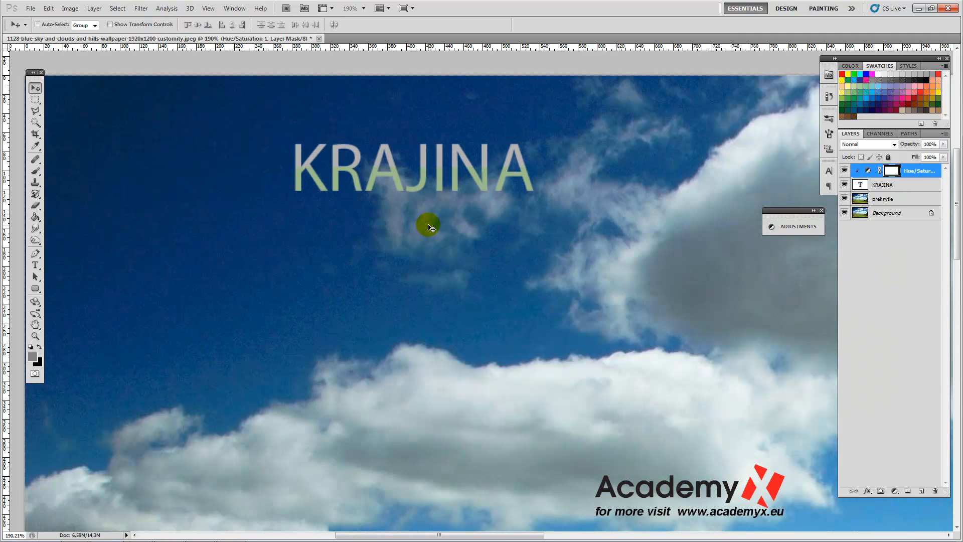
scroll(400, 153, up, 4)
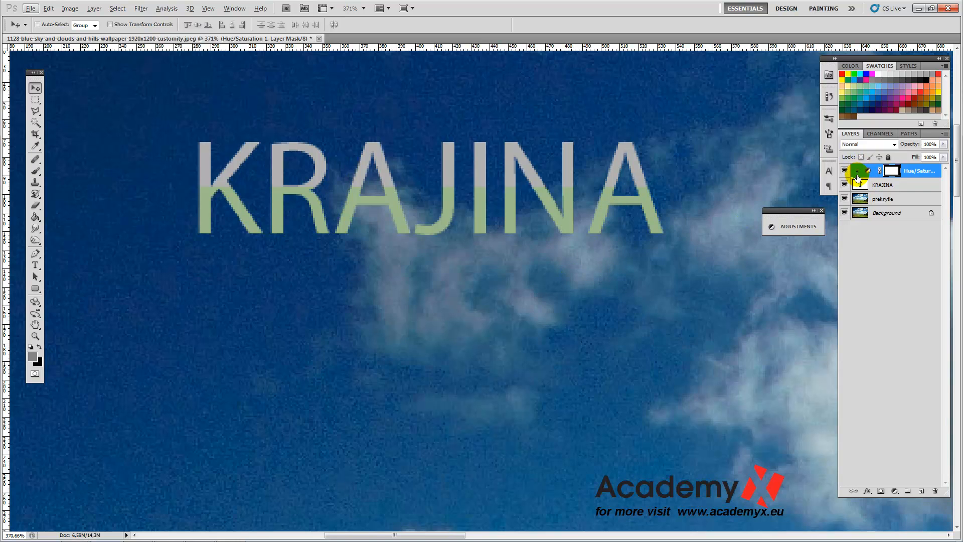
scroll(366, 376, down, 2)
scroll(367, 375, down, 4)
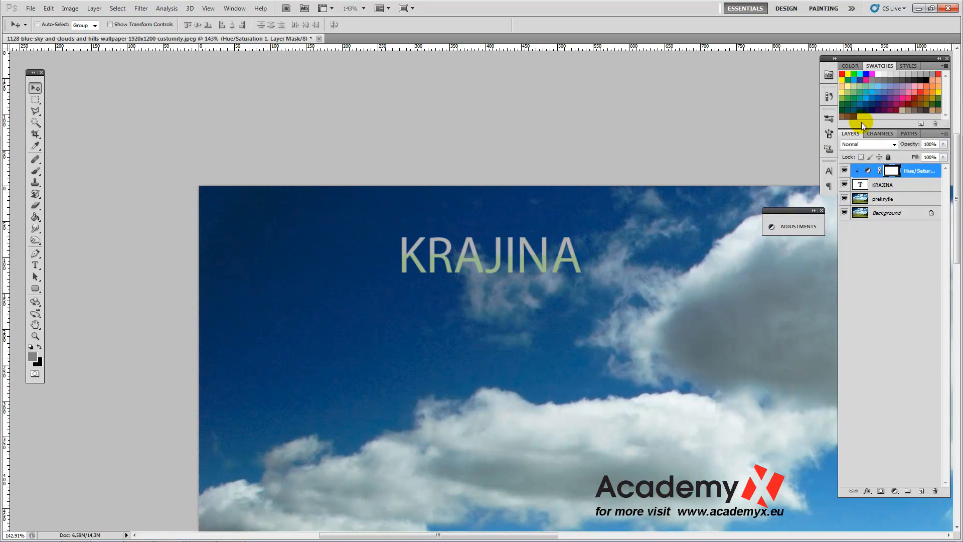
- Revert the document to the history state before the clipping mask on KRAJINA
click(830, 98)
click(759, 261)
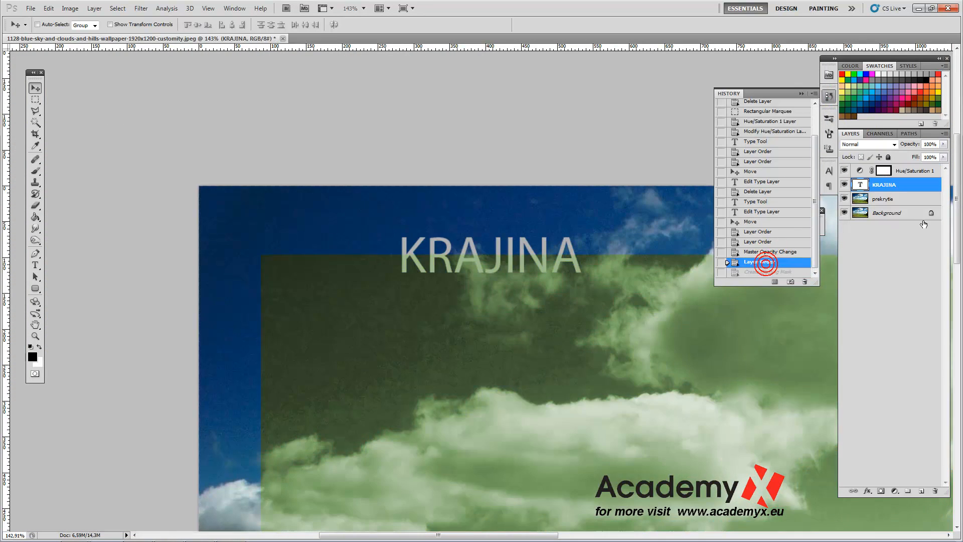
click(829, 97)
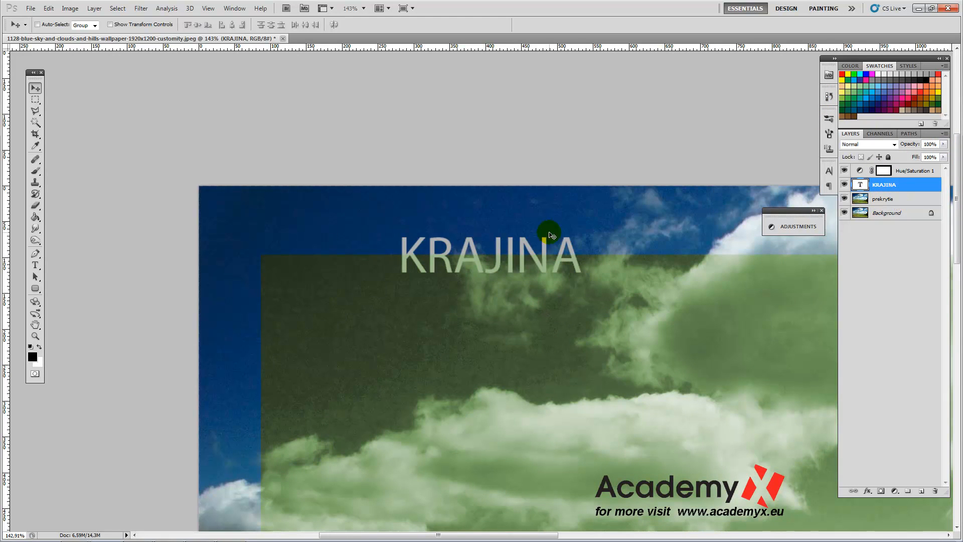
- Place the Hue/Saturation 1 layer beneath KRAJINA and clip it to the prekrytie layer
click(912, 171)
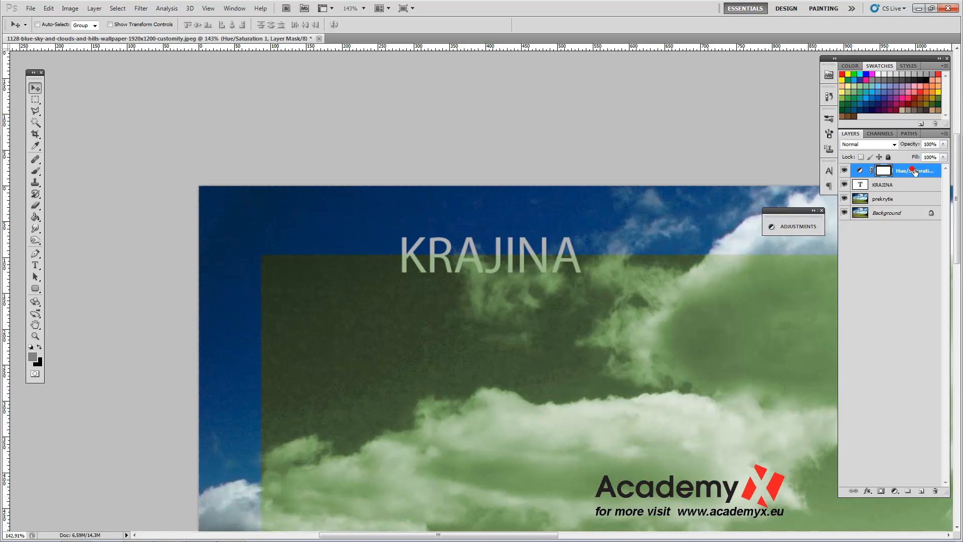
drag(921, 172, 919, 191)
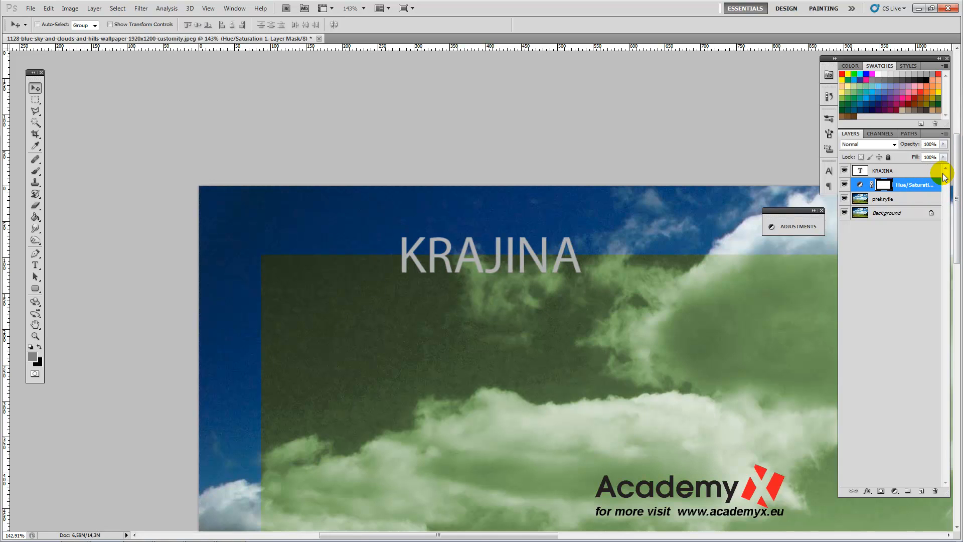
right_click(922, 182)
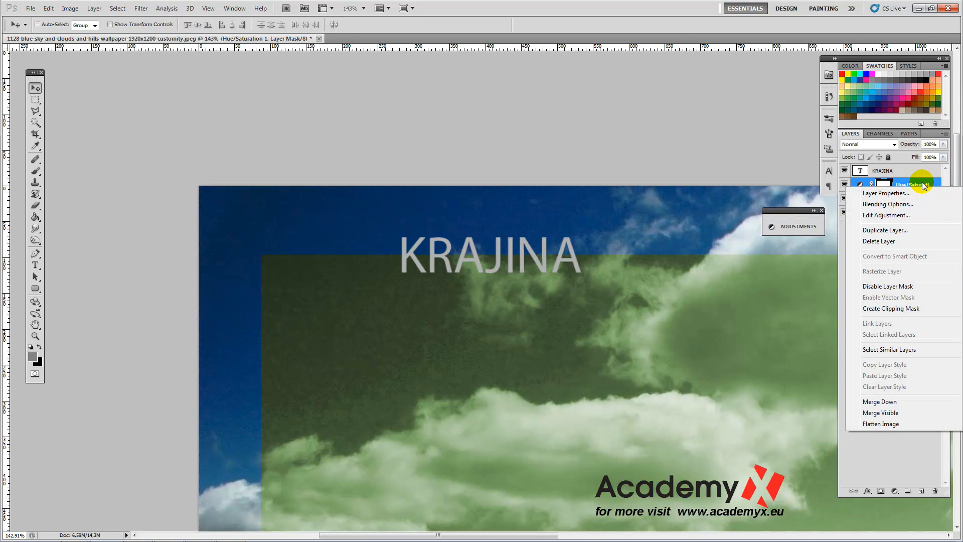
click(904, 308)
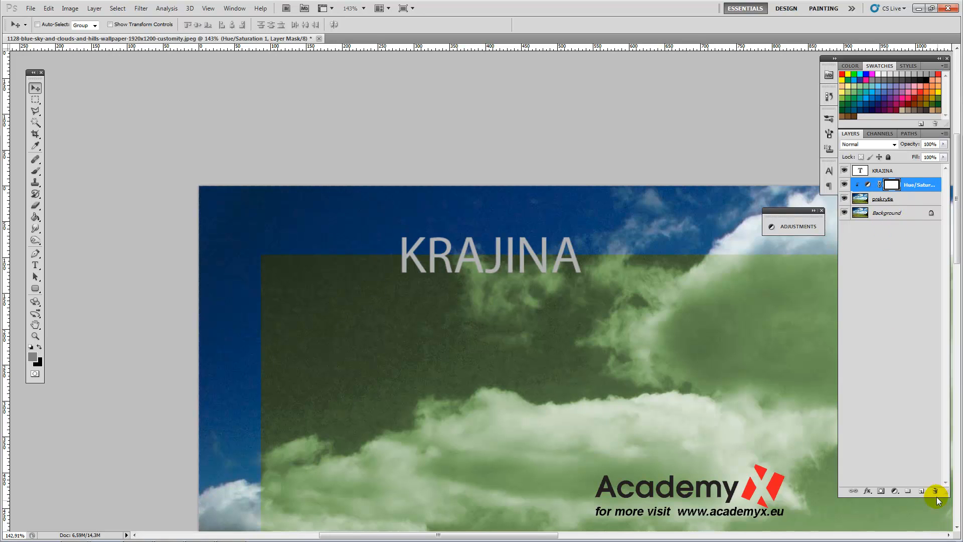
- Add a new layer, fill a rectangular selection at the image's upper-left corner with orange, and deselect it
click(922, 492)
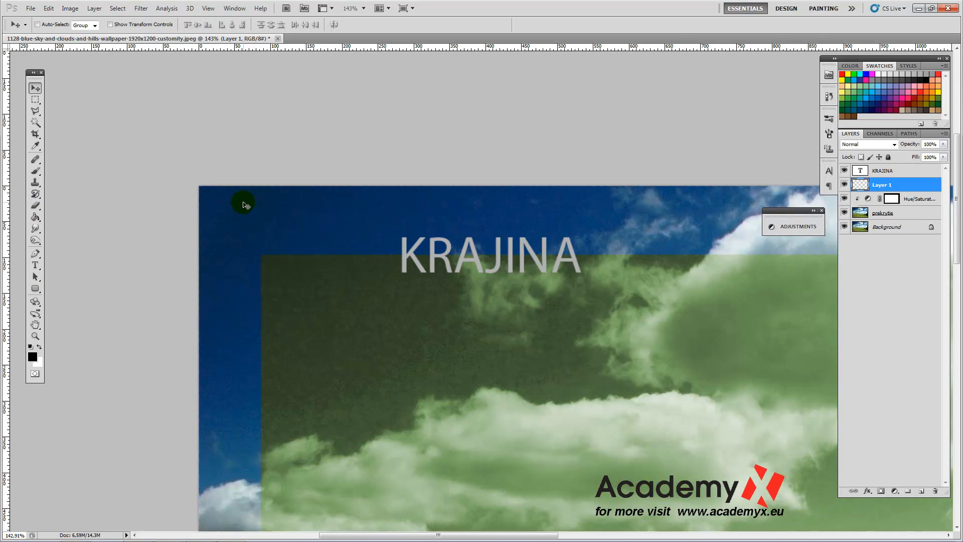
key(m)
drag(331, 378, 540, 469)
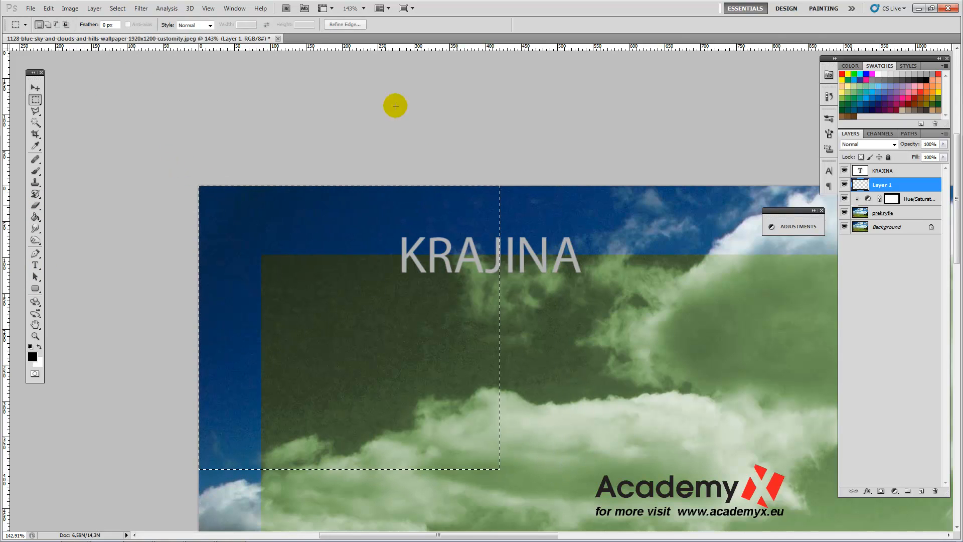
click(35, 216)
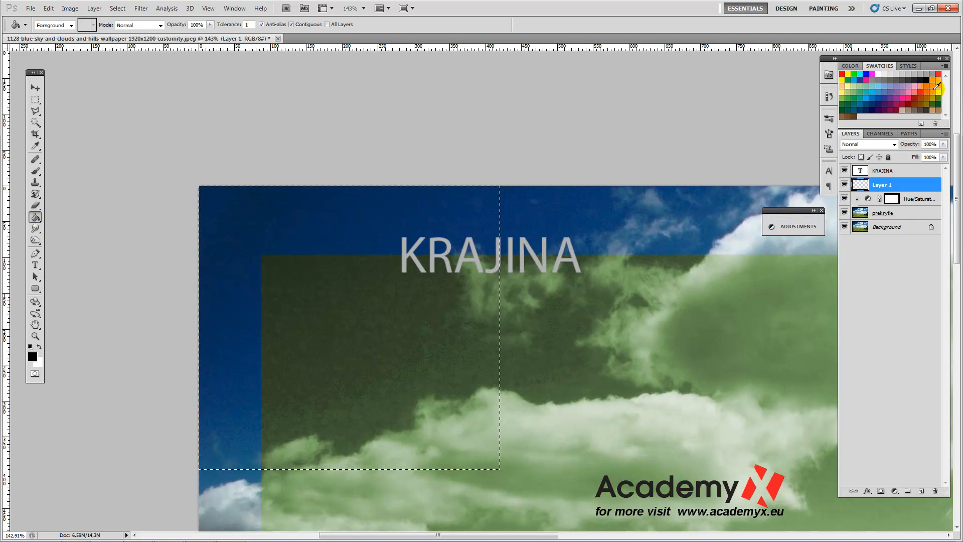
click(332, 256)
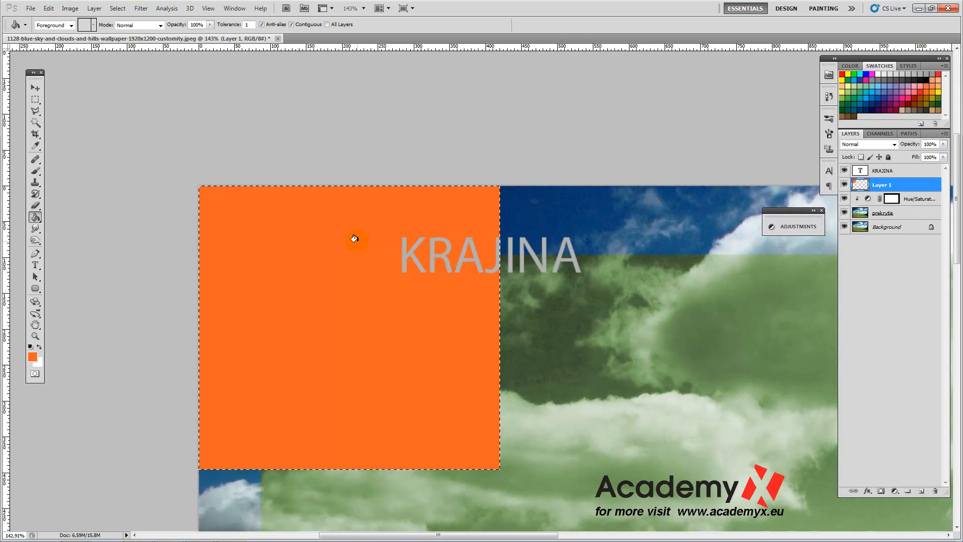
click(36, 101)
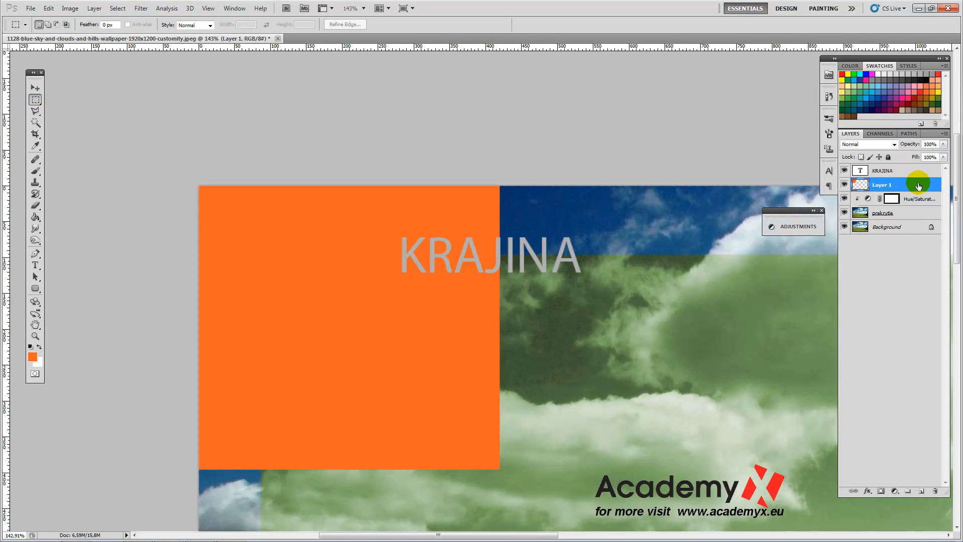
- Move Layer 1 beneath prekrytie and mask prekrytie with a rectangular selection overlapping the orange area
drag(913, 187, 918, 216)
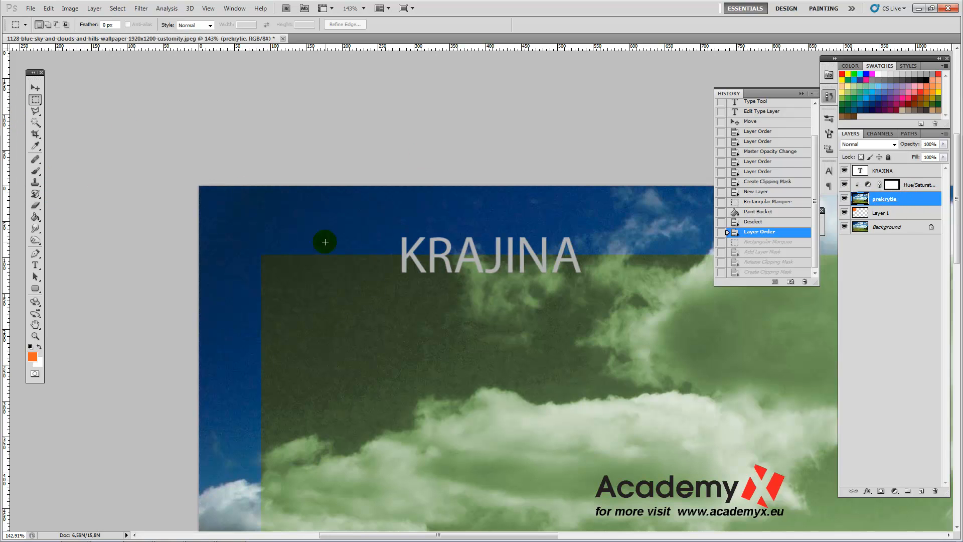
drag(232, 223, 523, 440)
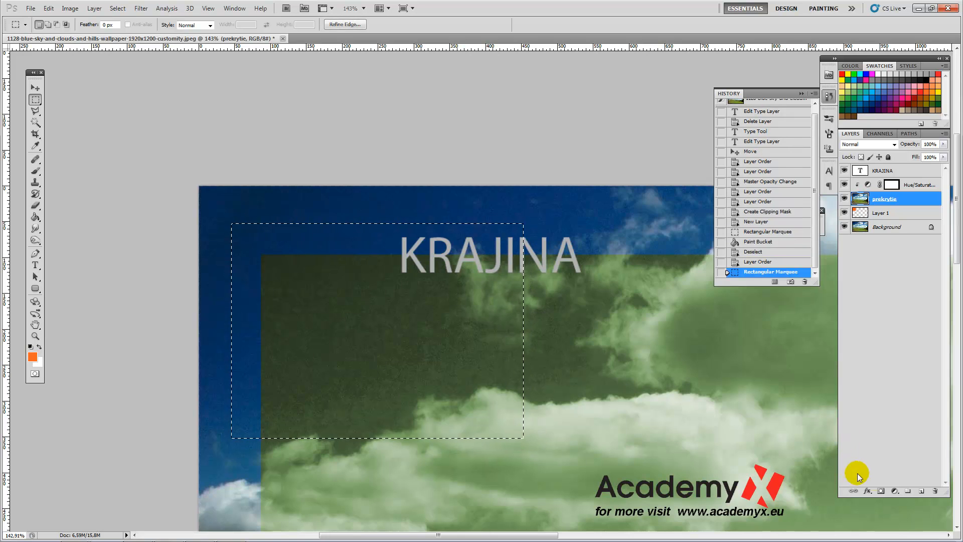
click(881, 492)
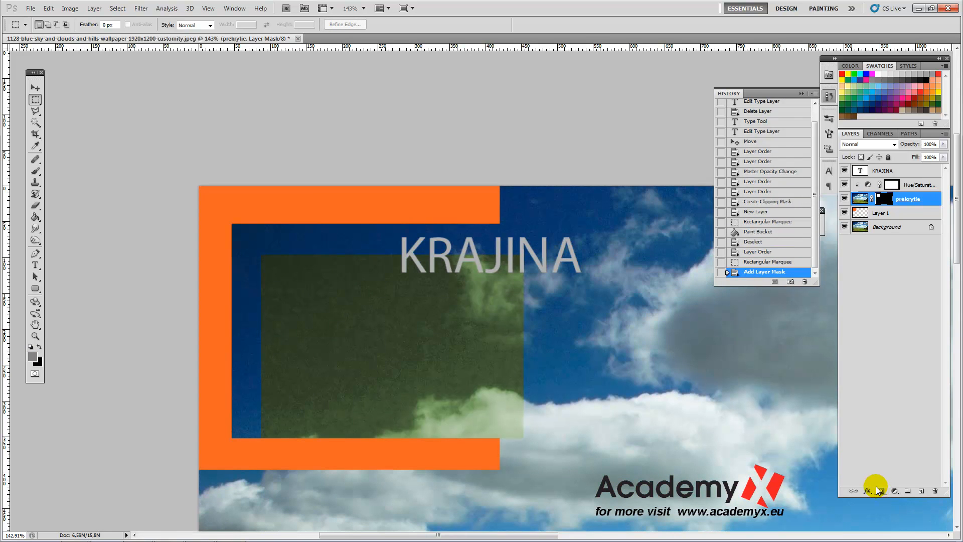
- Invert the prekrytie layer mask and inspect the cutout by hiding and showing Background and Layer 1
click(845, 227)
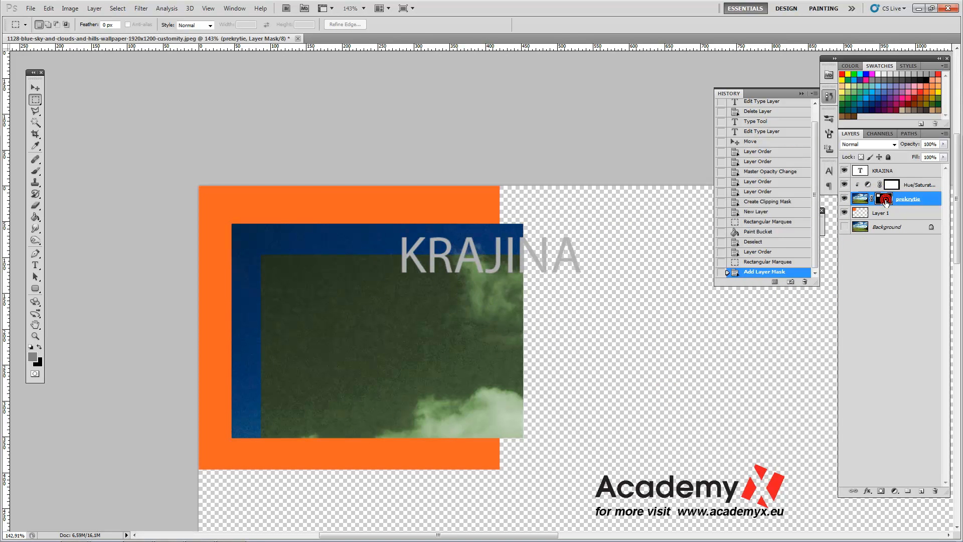
key(ctrl+i)
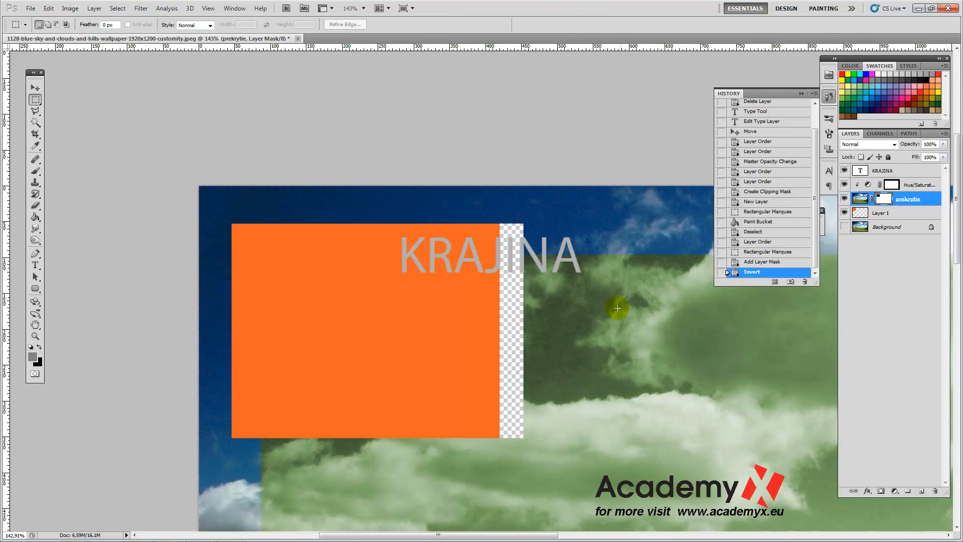
click(846, 212)
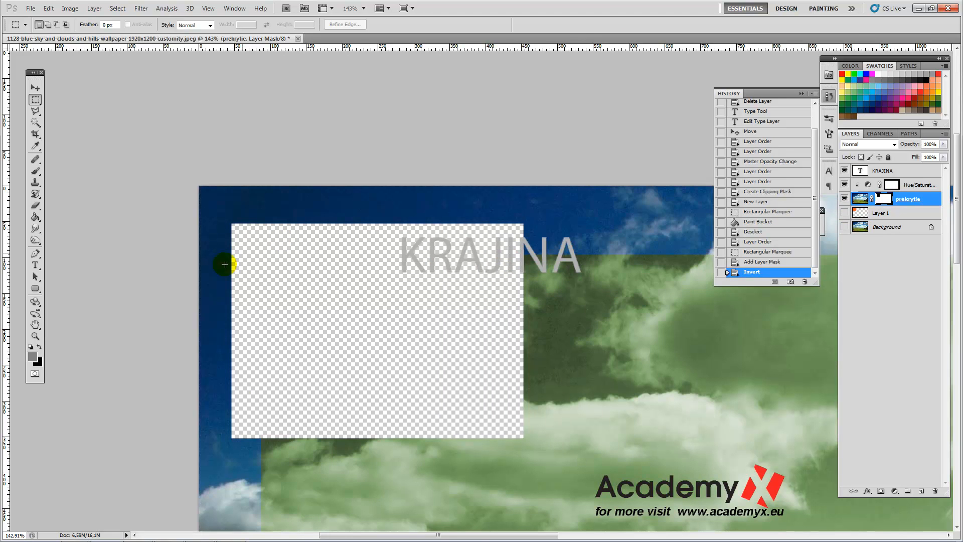
click(846, 227)
click(845, 212)
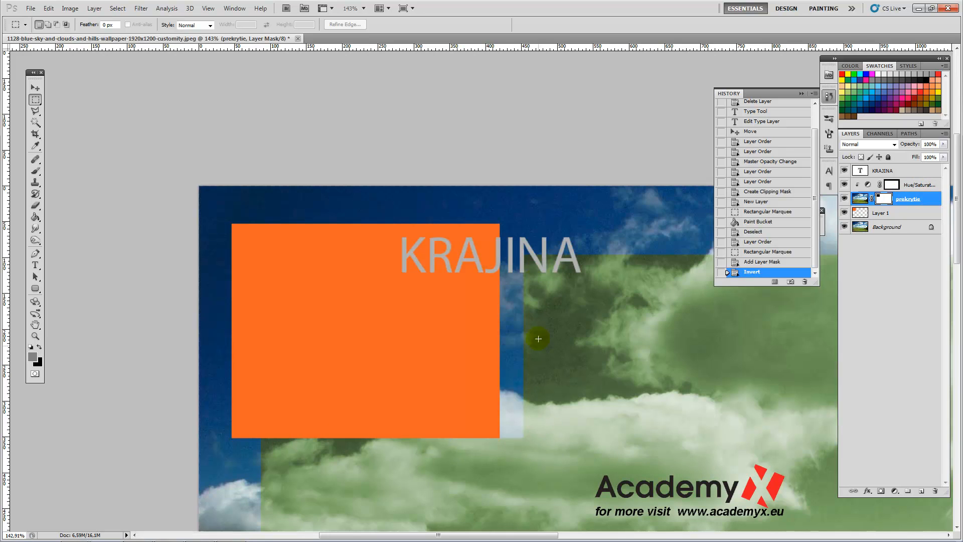
- Move the orange rectangle on Layer 1 slightly upward behind the masked opening
click(891, 214)
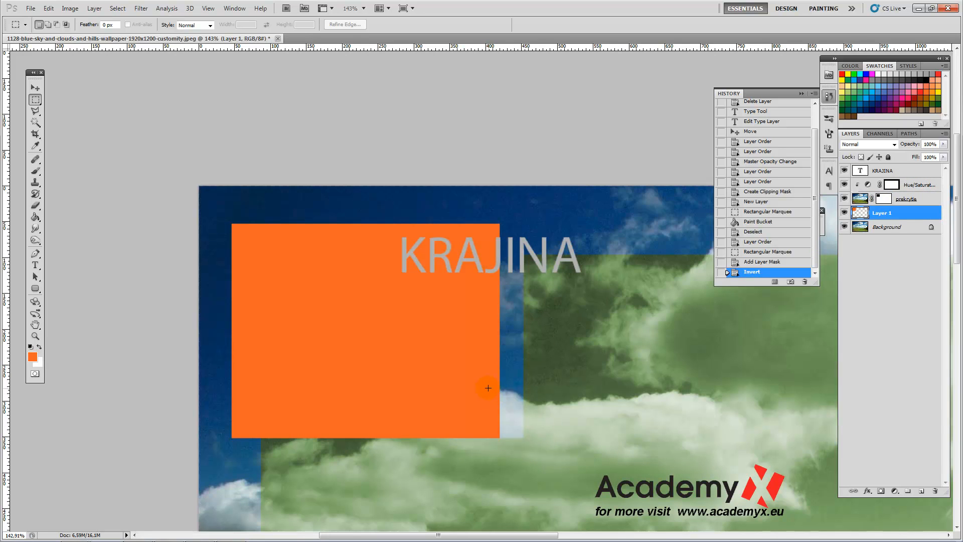
drag(484, 381, 487, 328)
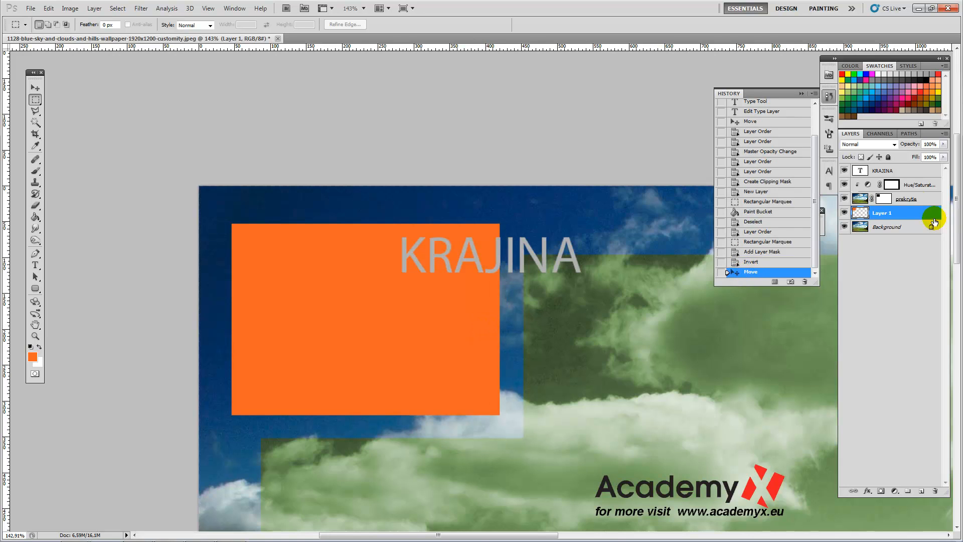
- Release the Hue/Saturation layer from its clipping mask and invert its layer mask
right_click(920, 185)
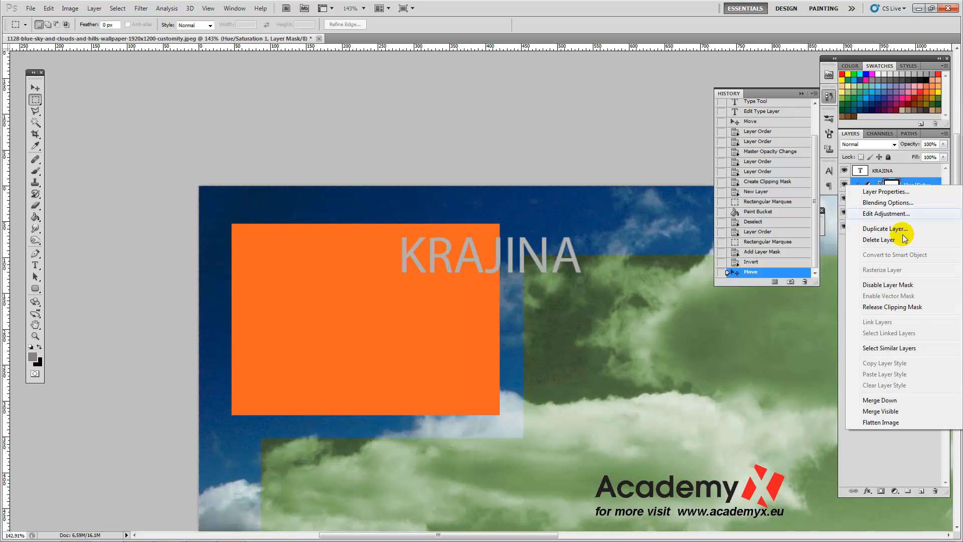
click(898, 307)
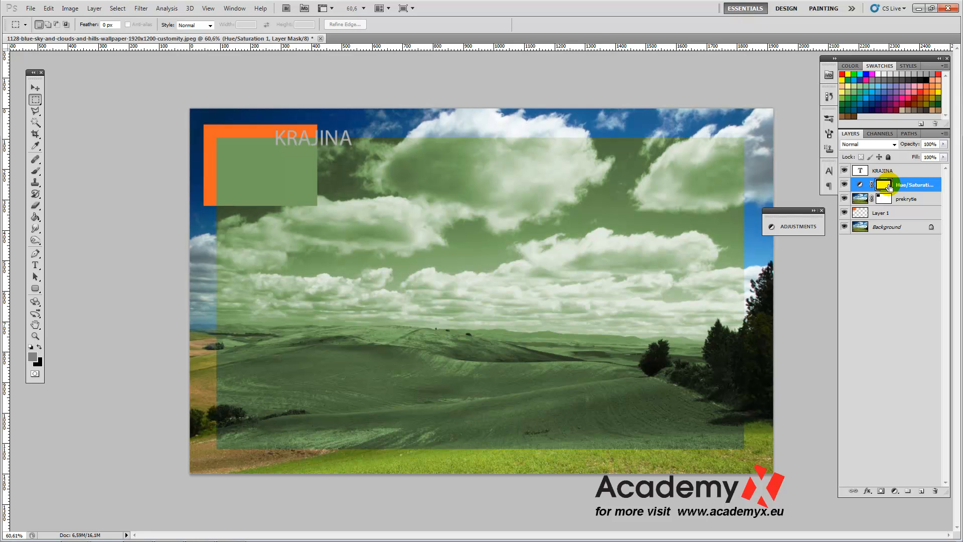
key(ctrl+i)
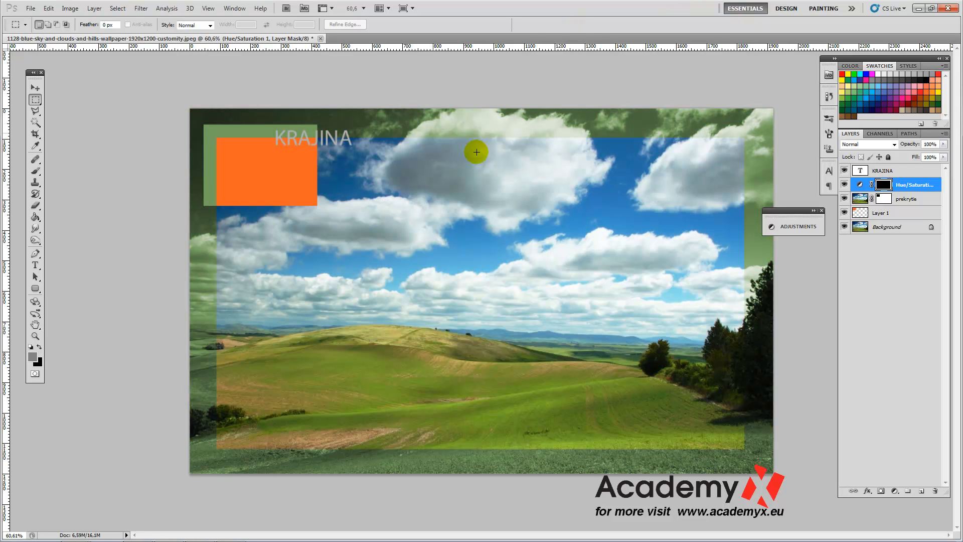
- Move the KRAJINA text left so it sits over the orange rectangle
click(890, 173)
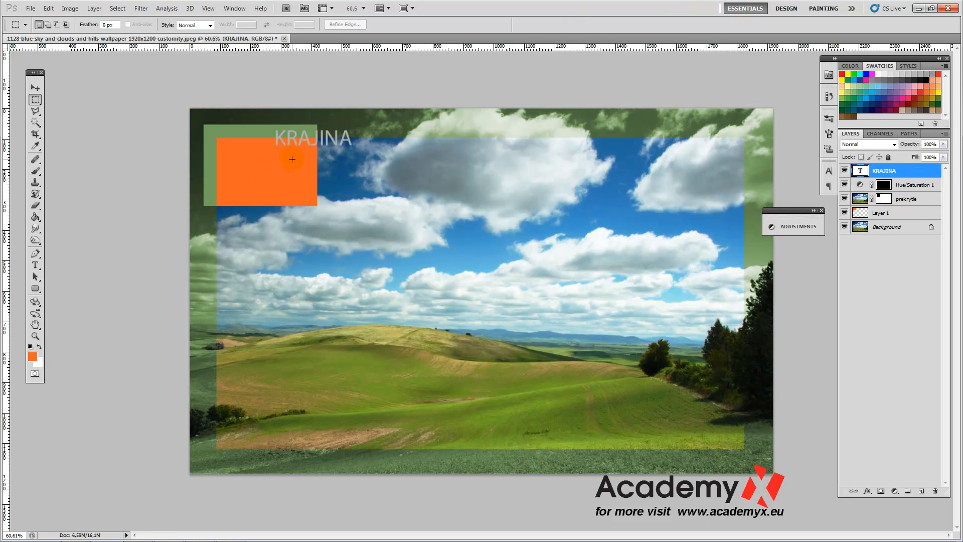
drag(283, 161, 247, 157)
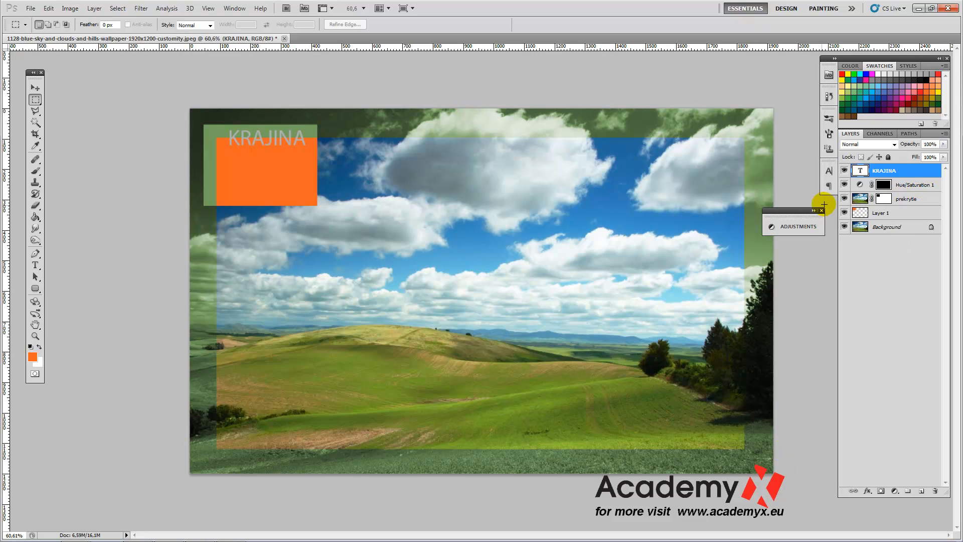
- Clip the Hue/Saturation adjustment layer to the prekrytie layer
click(917, 190)
right_click(918, 187)
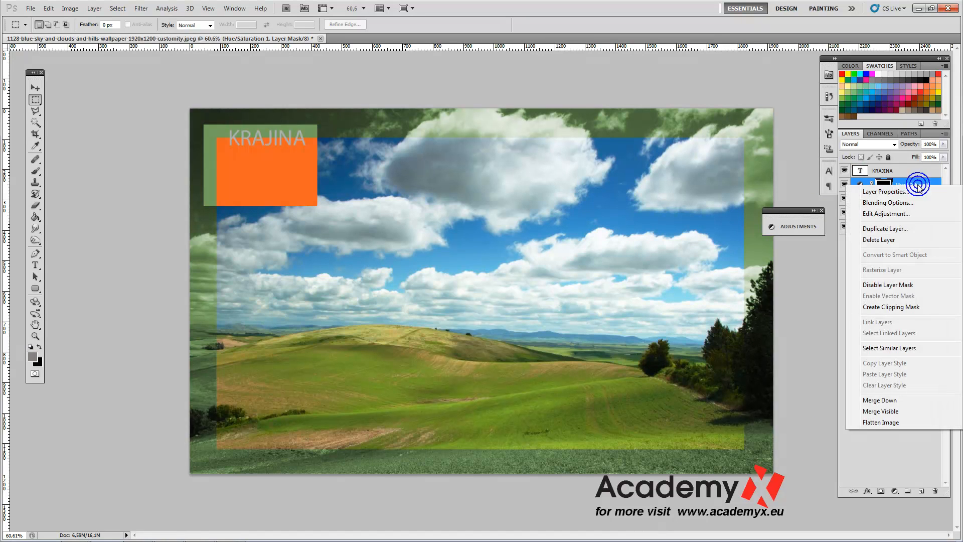
click(891, 307)
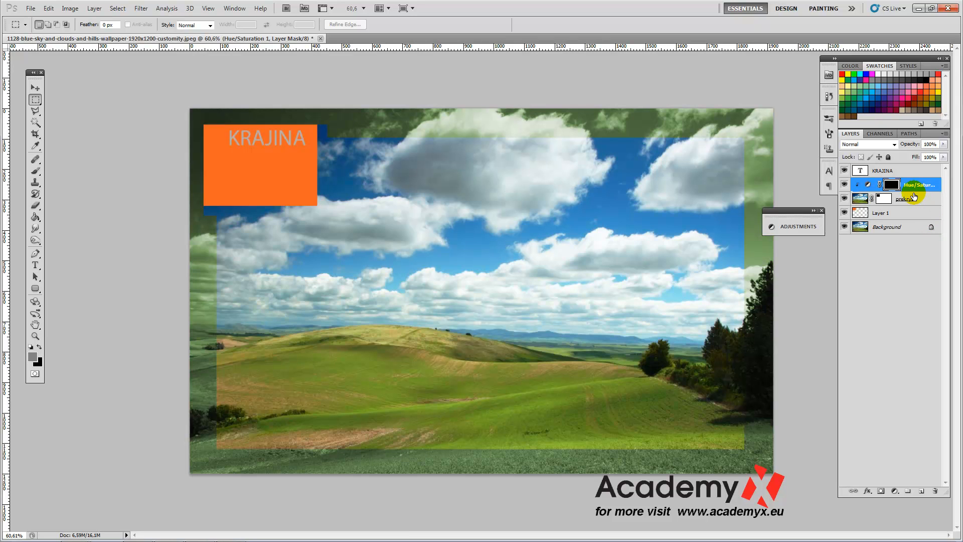
- Disable the prekrytie layer mask and move Layer 1 above the Hue/Saturation layer, clipped to prekrytie
right_click(886, 200)
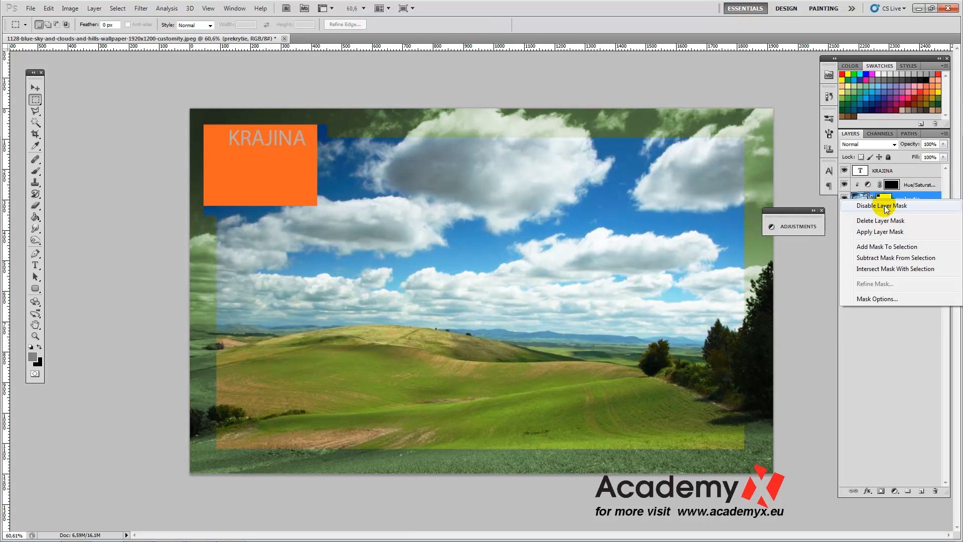
click(884, 205)
drag(885, 210, 903, 197)
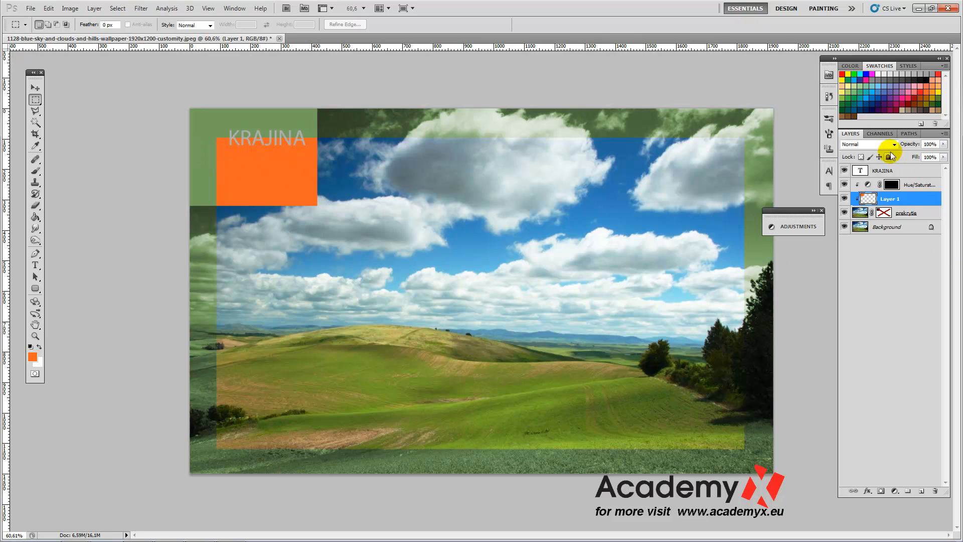
drag(911, 198, 913, 185)
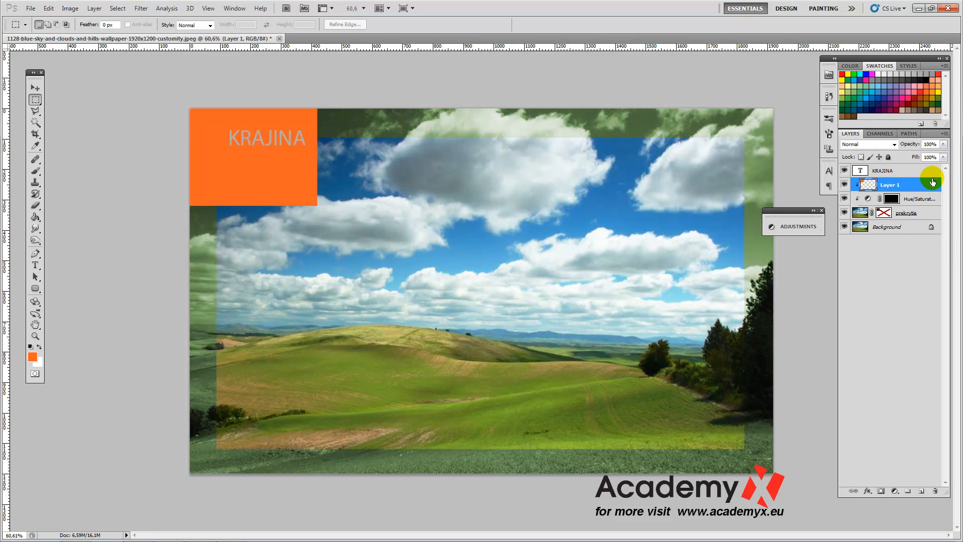
drag(891, 197, 888, 211)
click(919, 190)
alt+click(860, 199)
- Set the opacity of Layer 1 to 47% and of the Hue/Saturation layer to 65%
click(943, 144)
drag(943, 155, 916, 160)
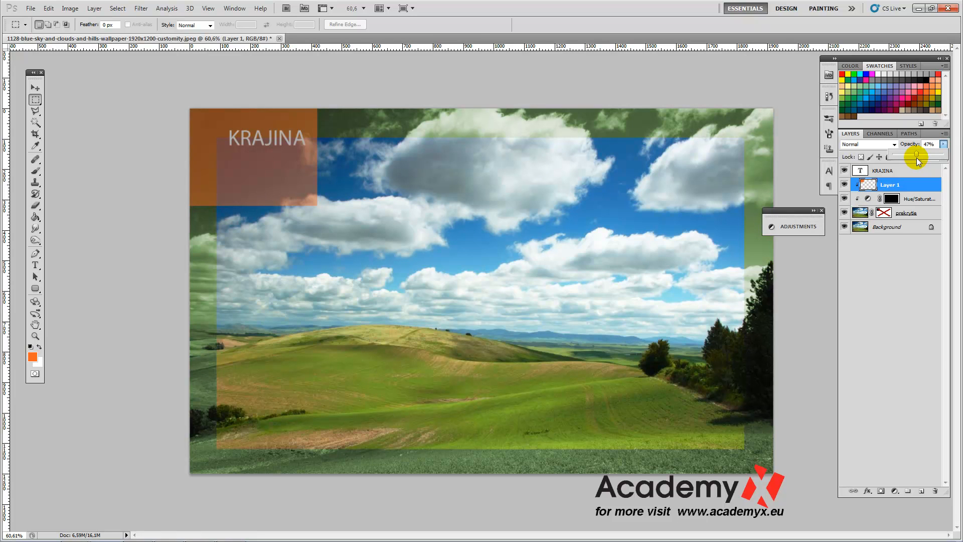
click(925, 199)
click(944, 144)
mouse_move(944, 156)
mouse_down()
mouse_move(882, 159)
mouse_move(950, 160)
mouse_up()
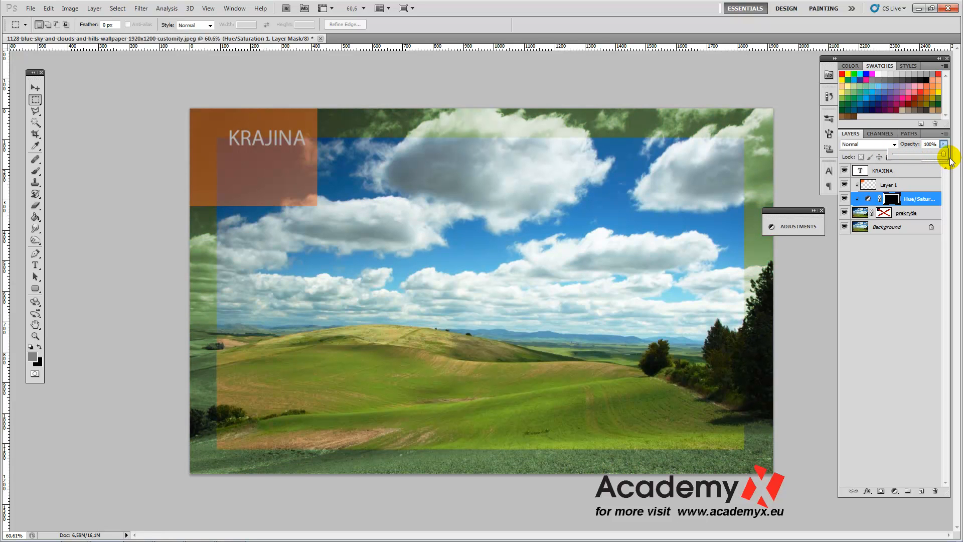
drag(951, 161, 932, 160)
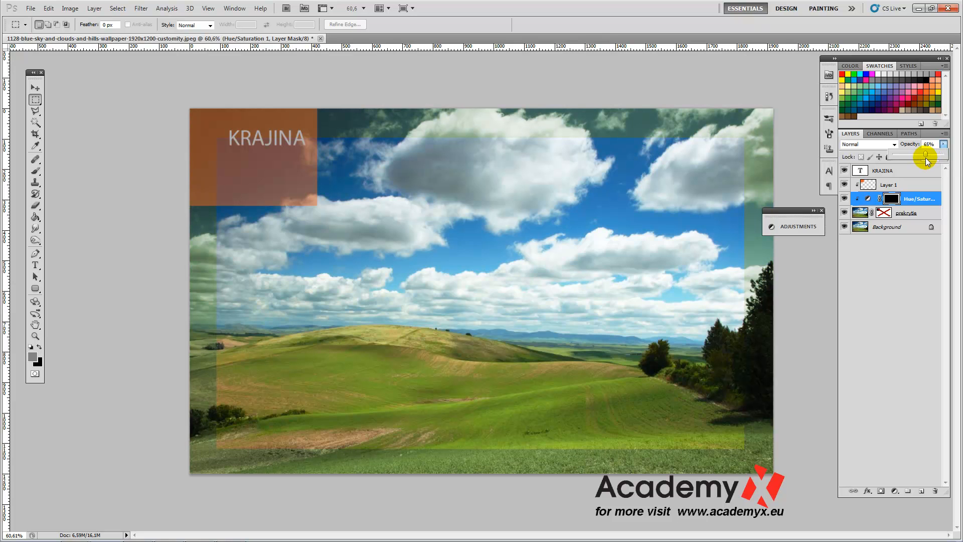
click(944, 145)
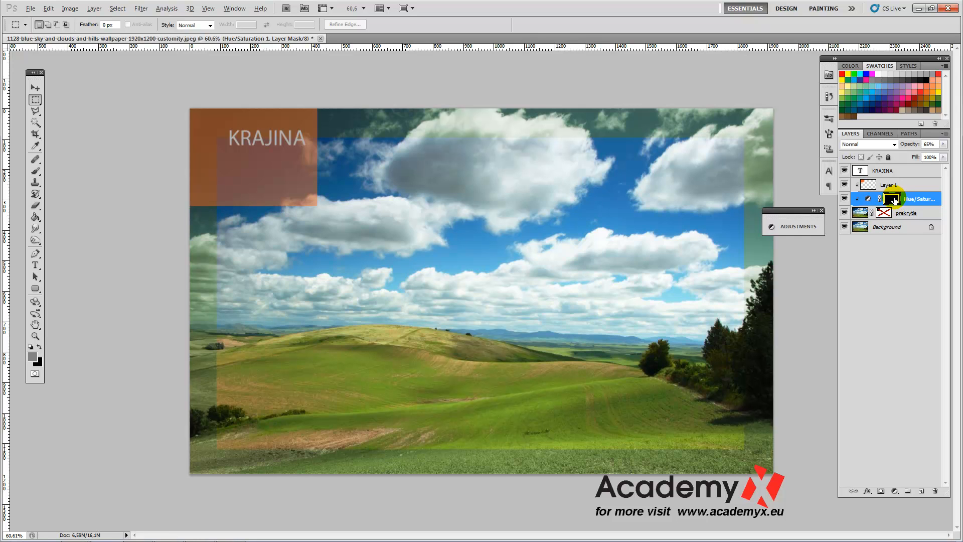
- Copy the Hue/Saturation layer mask onto the prekrytie layer, replacing its existing mask
drag(892, 200, 887, 215)
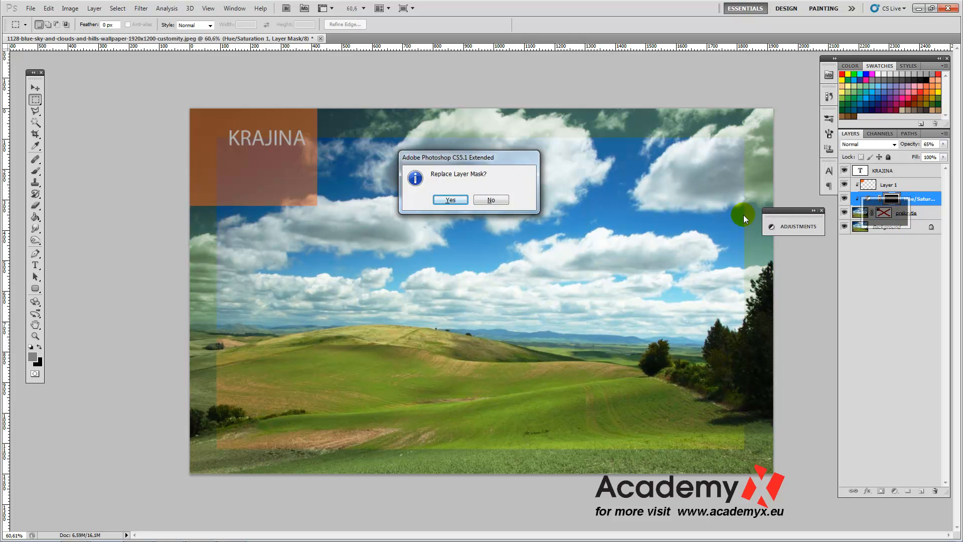
click(463, 198)
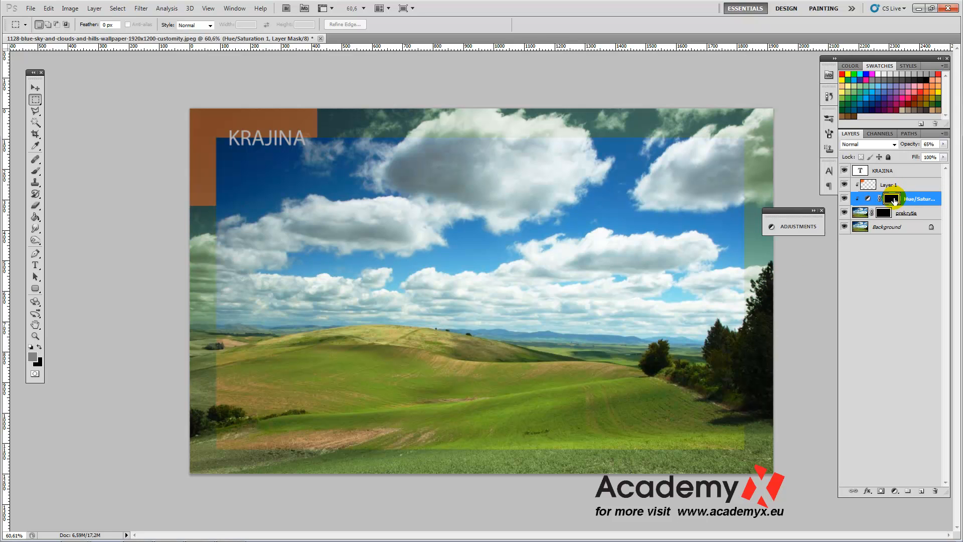
- Try the Hue/Saturation layer mask on Layer 1, return it to the Hue/Saturation layer, and invert it
drag(893, 201, 897, 186)
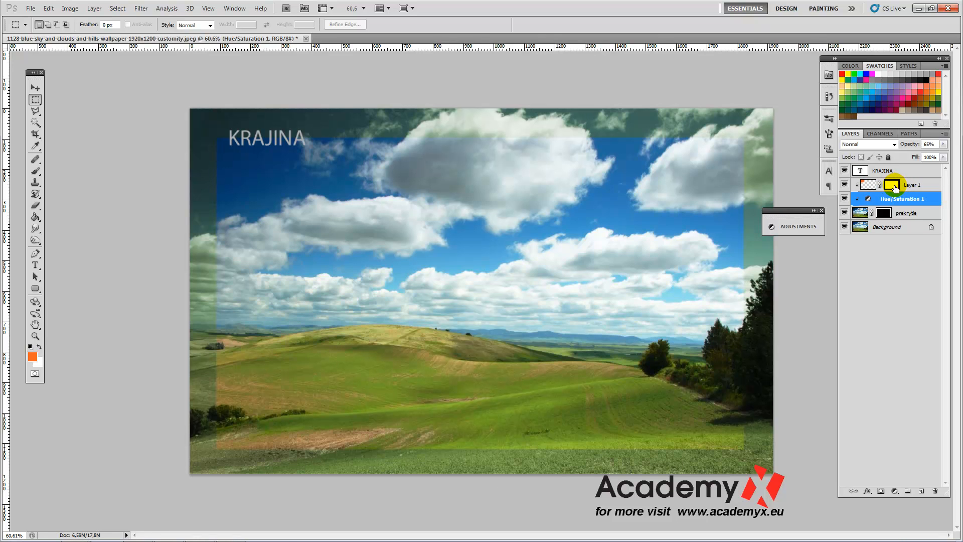
drag(894, 185, 899, 200)
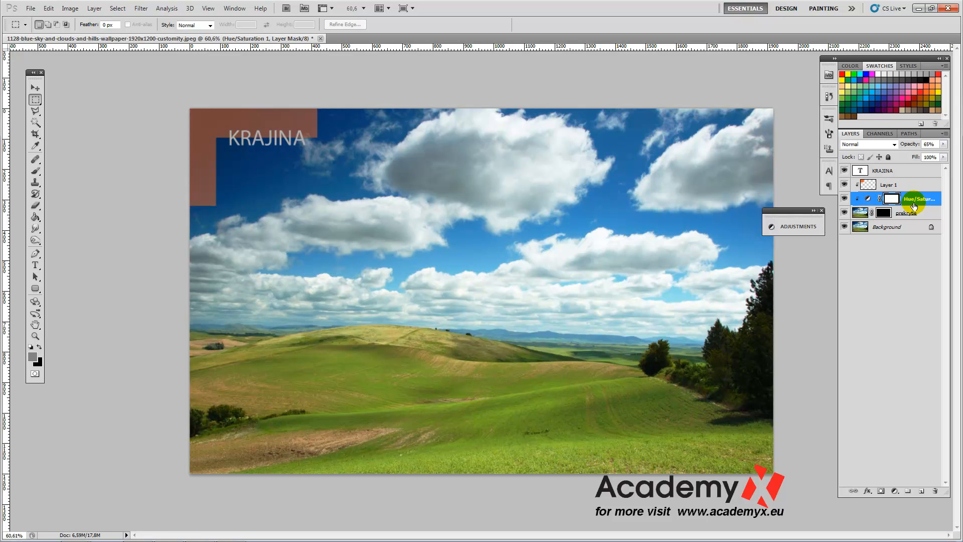
key(ctrl+i)
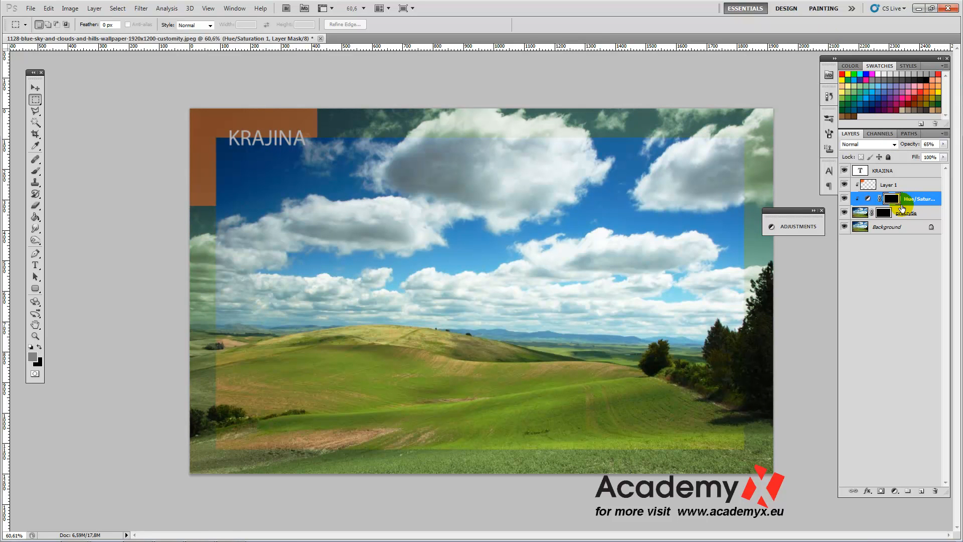
- Duplicate the Background layer and move the copy to the top of the layer stack
click(903, 211)
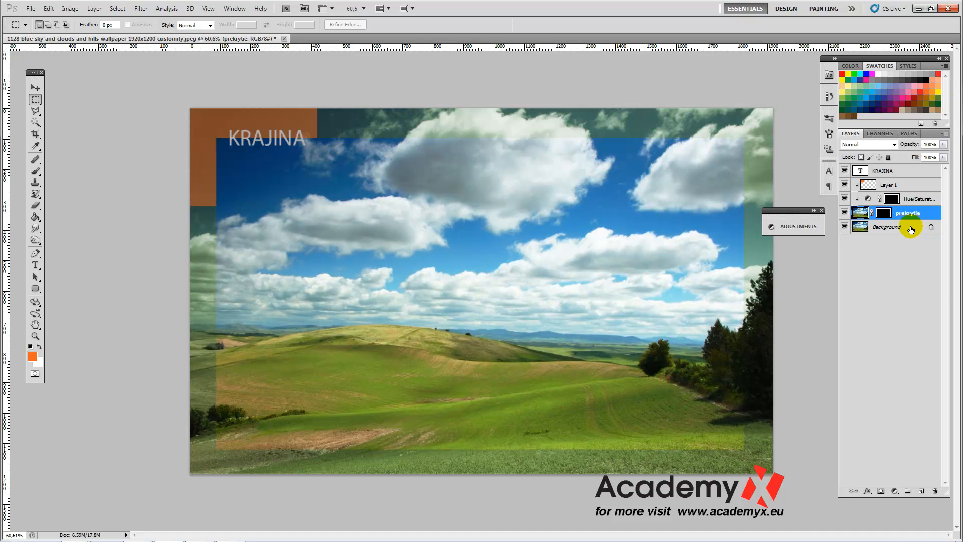
click(912, 229)
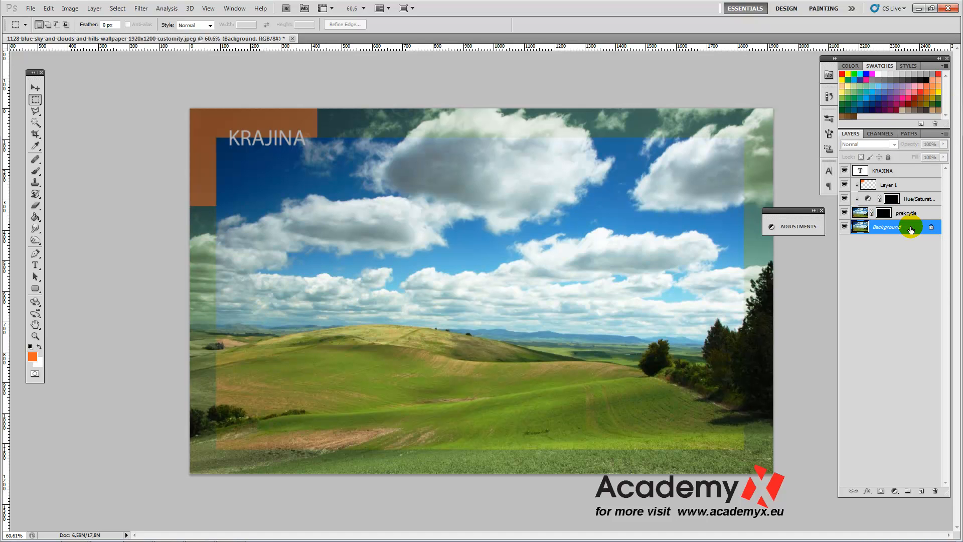
key(ctrl+j)
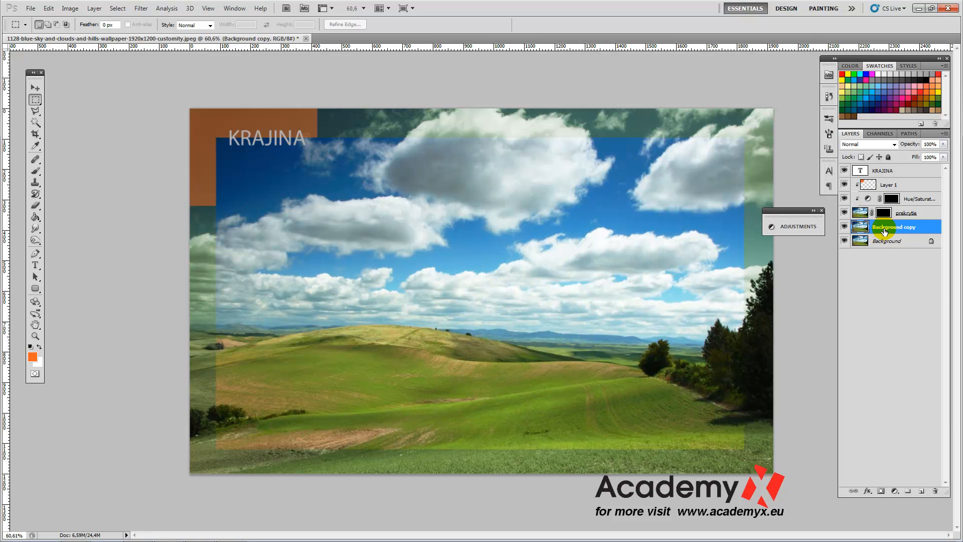
drag(889, 229, 894, 166)
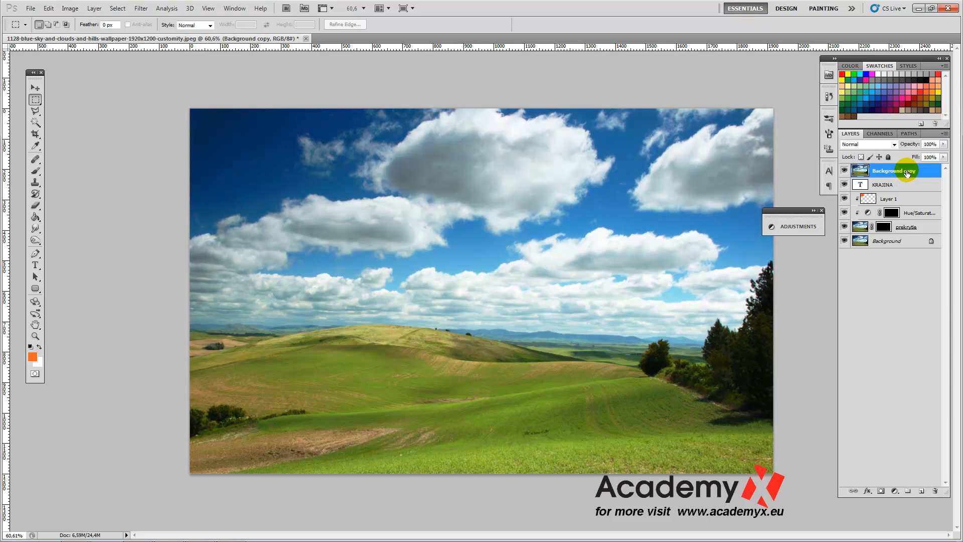
- Rename the background copy as Odfarbenie and desaturate it
double_click(898, 172)
click(904, 170)
text(Odfarbenie)
key(Return)
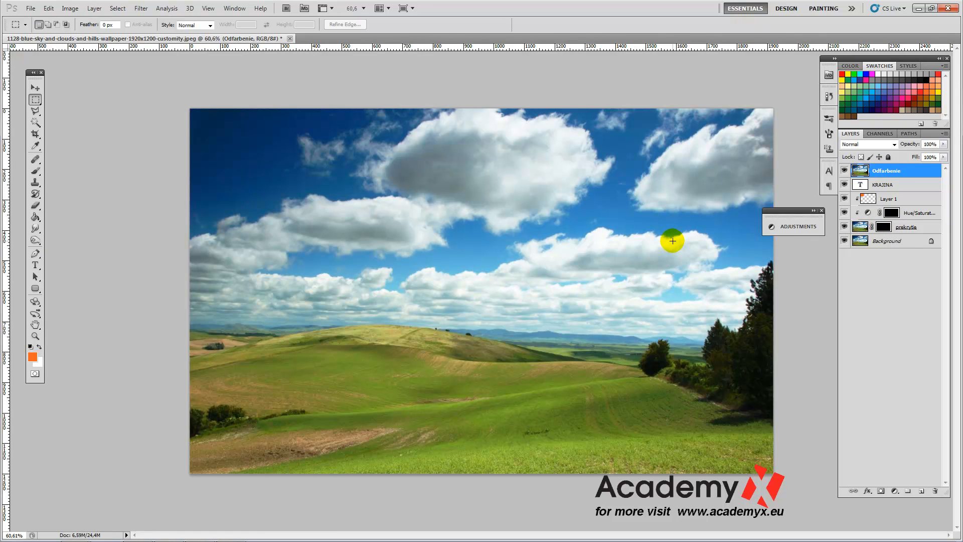
key(ctrl+shift+u)
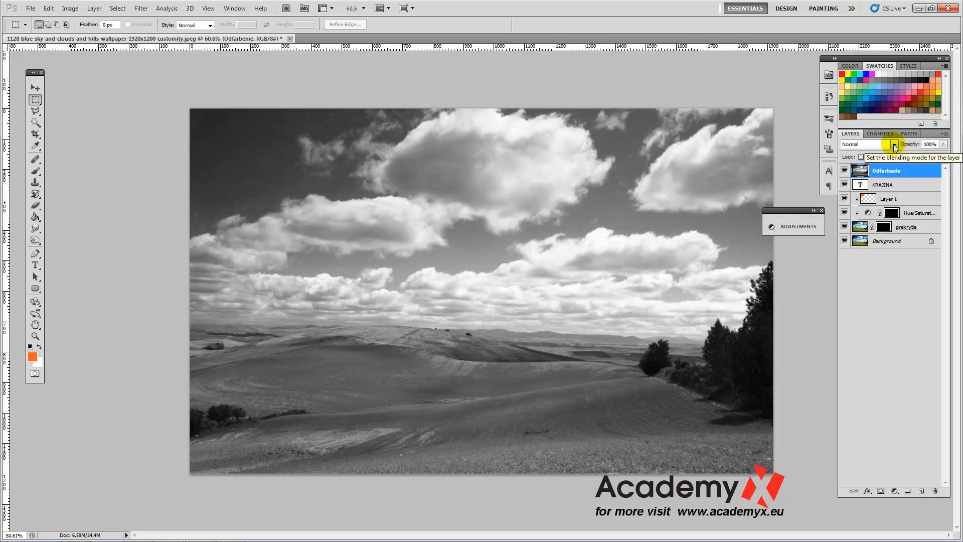
- Try the Dissolve blending mode on the Odfarbenie layer
click(896, 146)
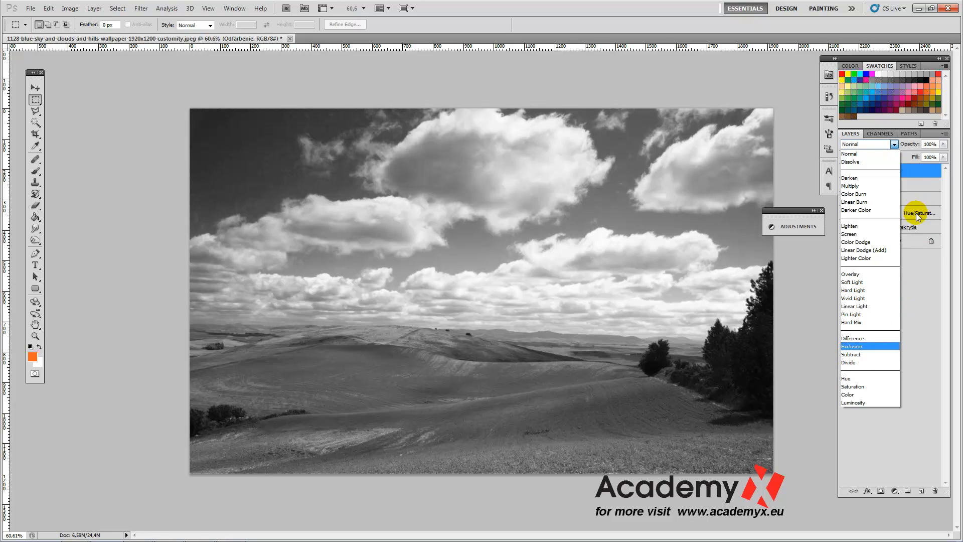
click(914, 175)
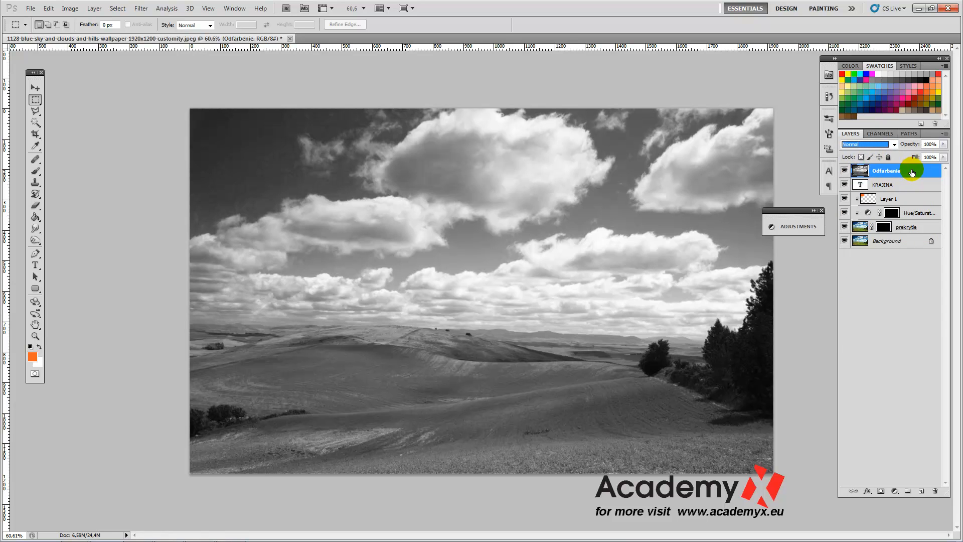
click(894, 144)
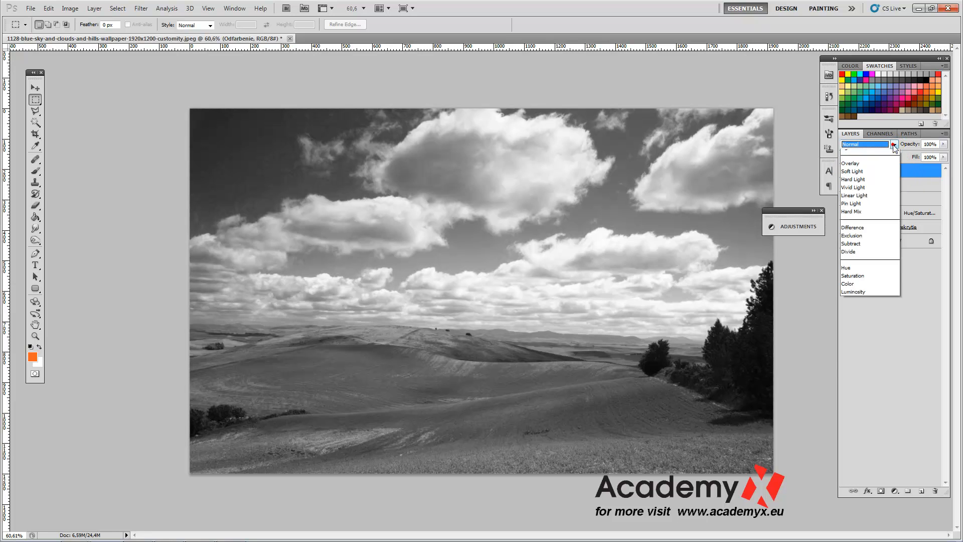
click(882, 161)
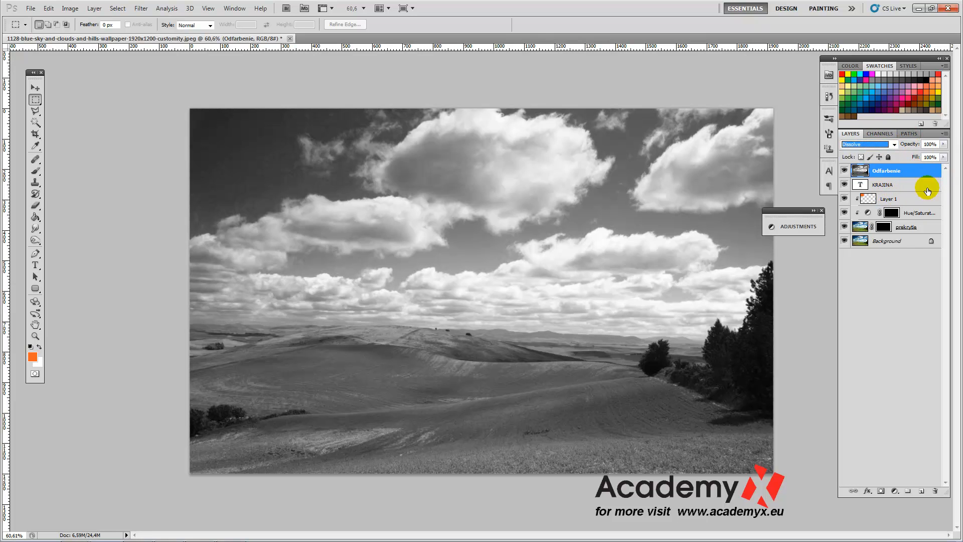
- Cycle the Odfarbenie layer through the remaining blending modes one by one, from Darken to Luminosity
key(shift+plus)
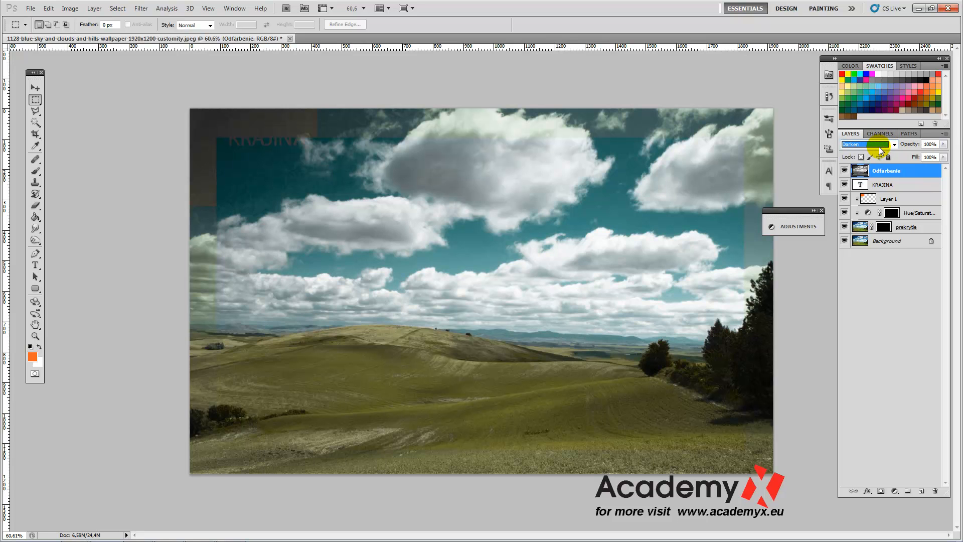
scroll(883, 146, down, 1)
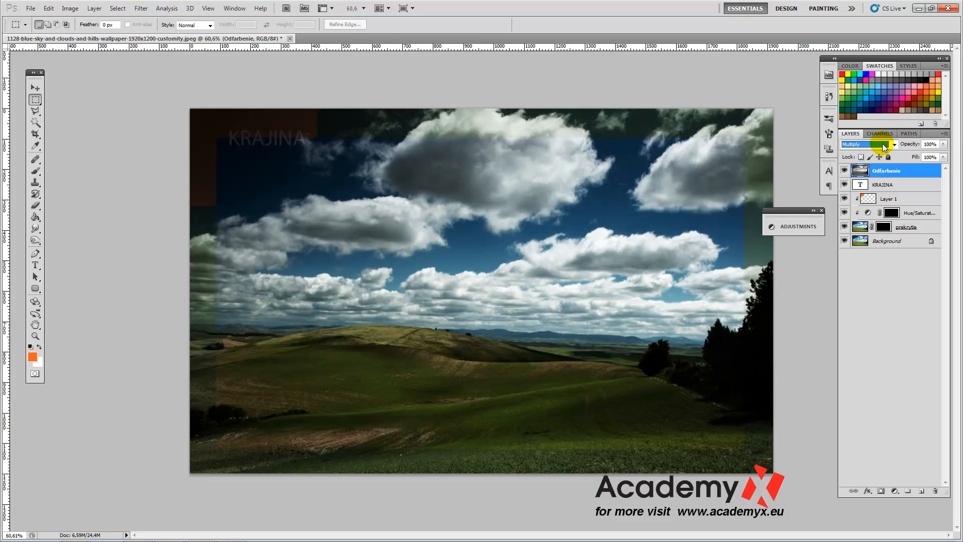
scroll(883, 147, down, 1)
scroll(884, 146, down, 1)
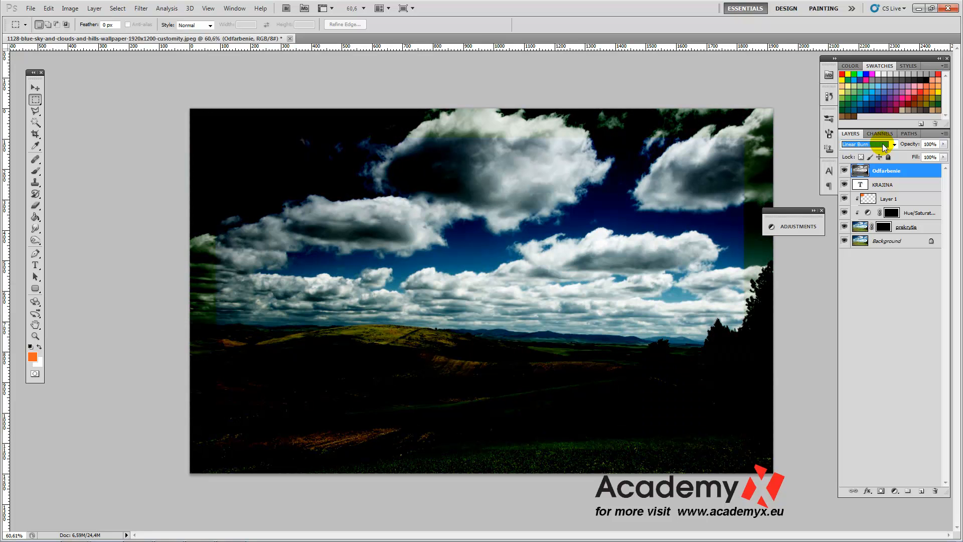
scroll(883, 146, down, 1)
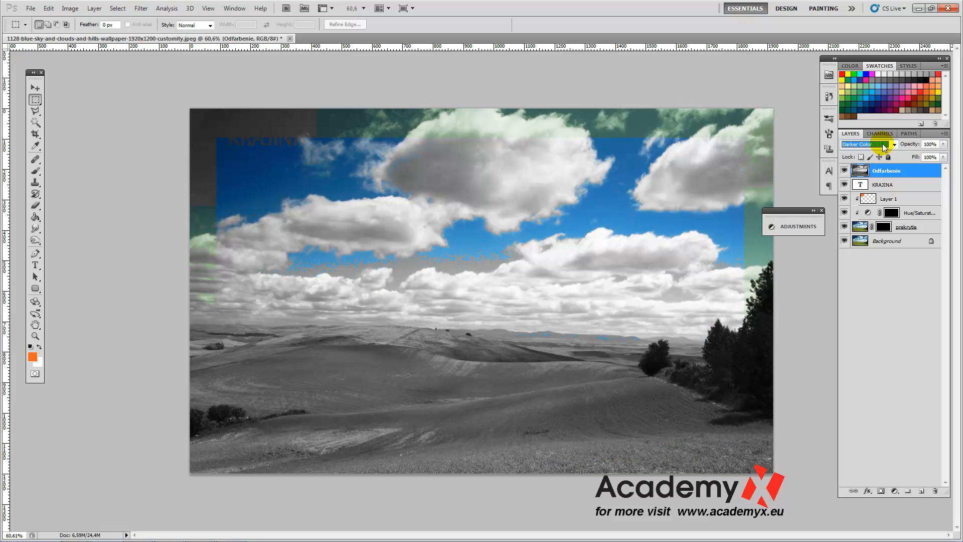
scroll(884, 146, down, 1)
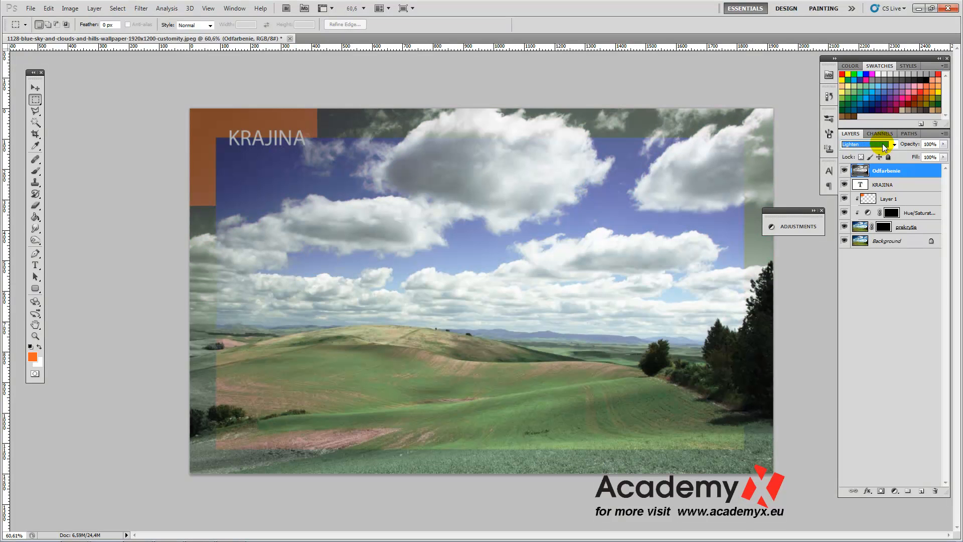
scroll(884, 146, down, 1)
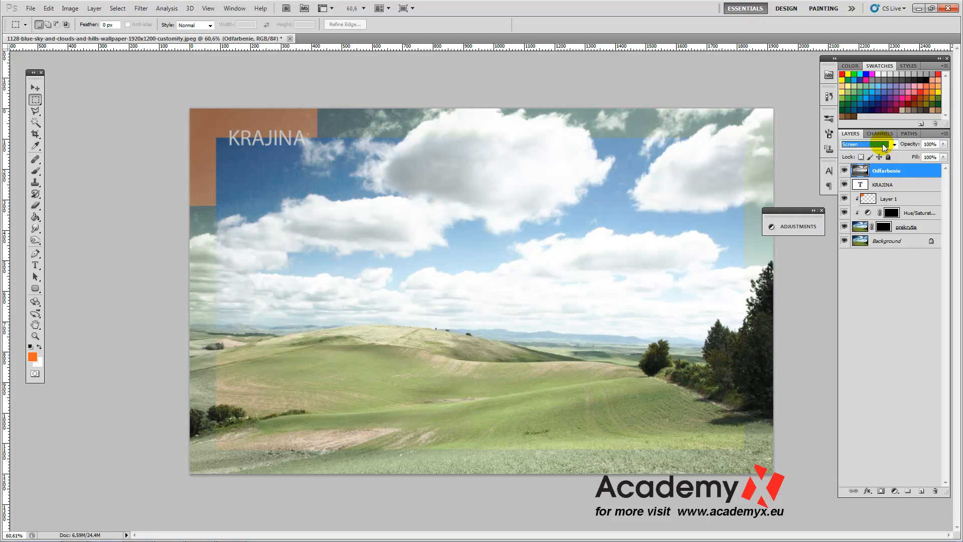
scroll(884, 146, down, 1)
scroll(884, 147, down, 1)
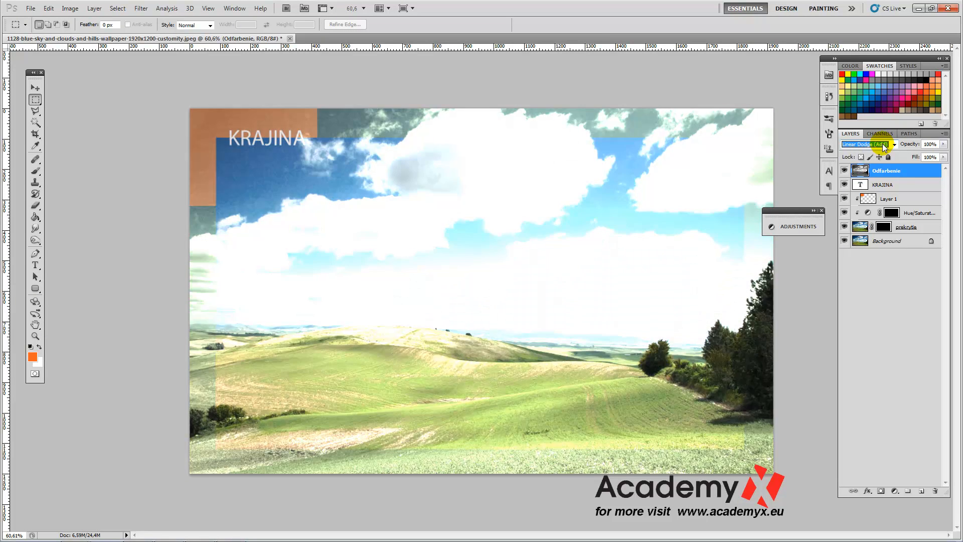
scroll(884, 147, down, 1)
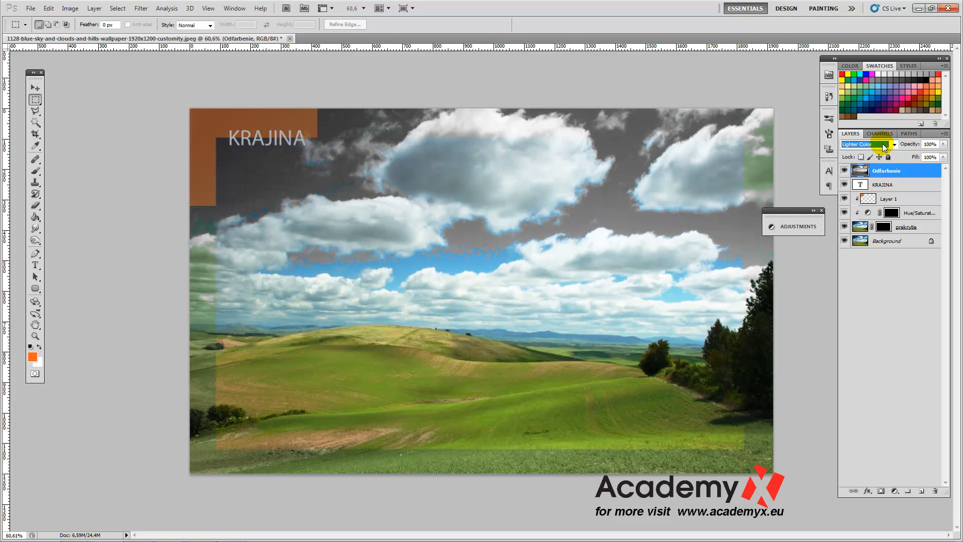
scroll(884, 147, down, 1)
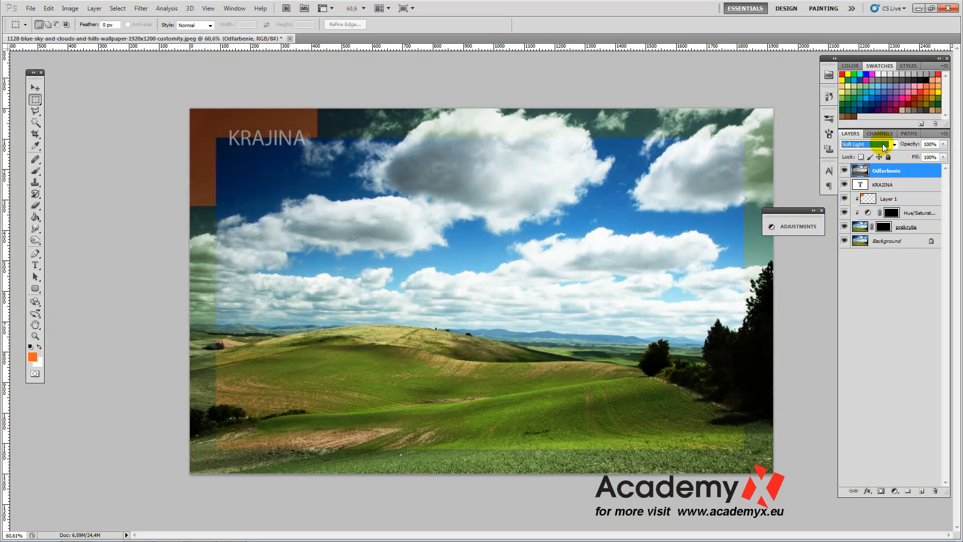
scroll(883, 147, down, 1)
scroll(884, 146, down, 1)
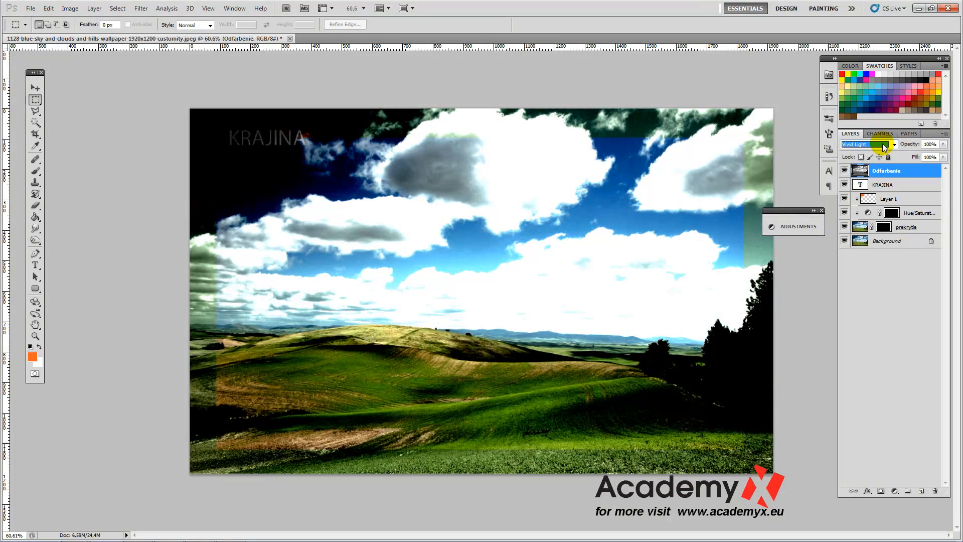
scroll(884, 147, down, 1)
scroll(883, 147, down, 1)
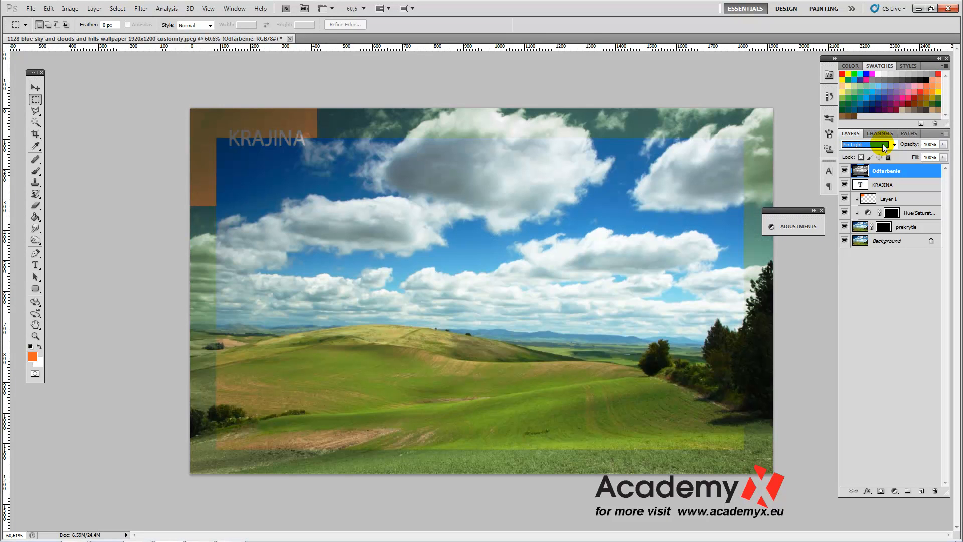
scroll(884, 146, down, 1)
scroll(884, 146, down, 1)
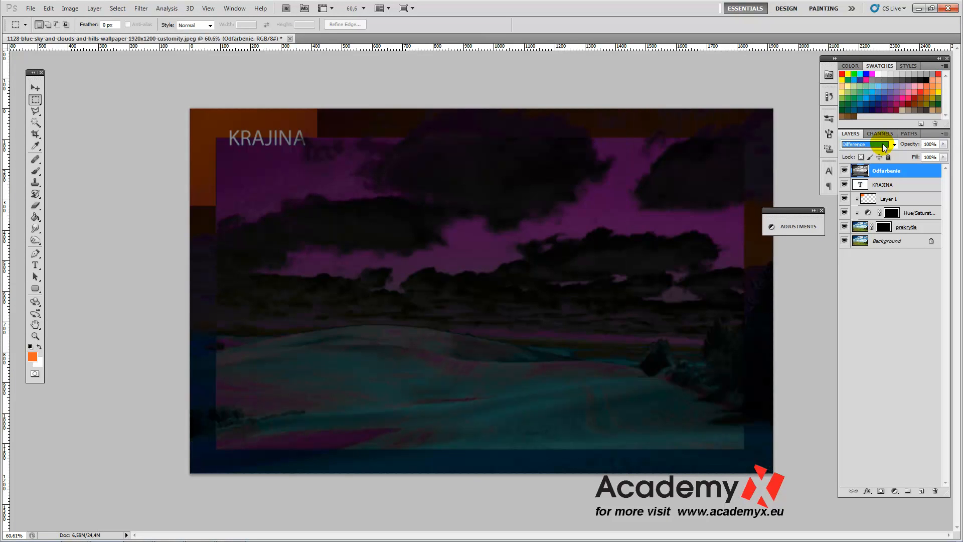
scroll(883, 147, down, 1)
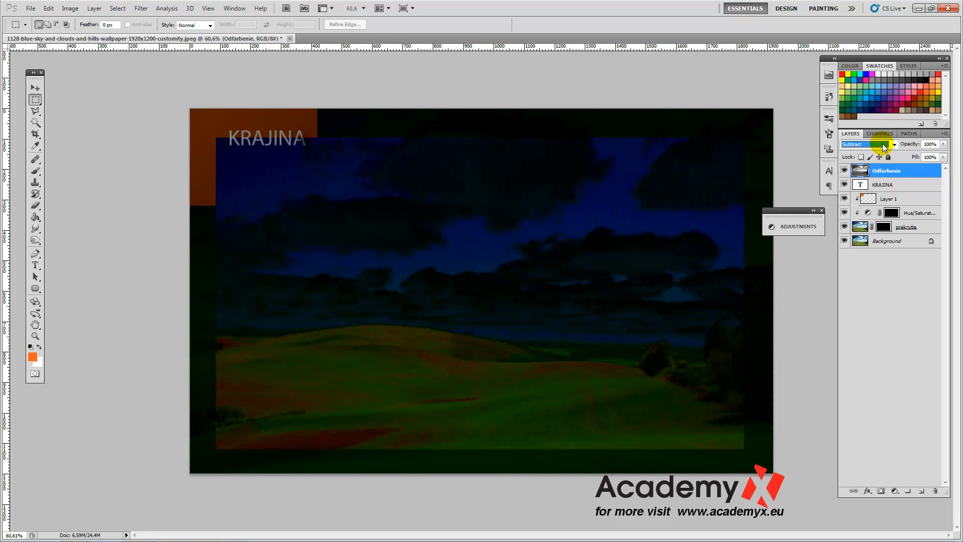
scroll(883, 146, down, 1)
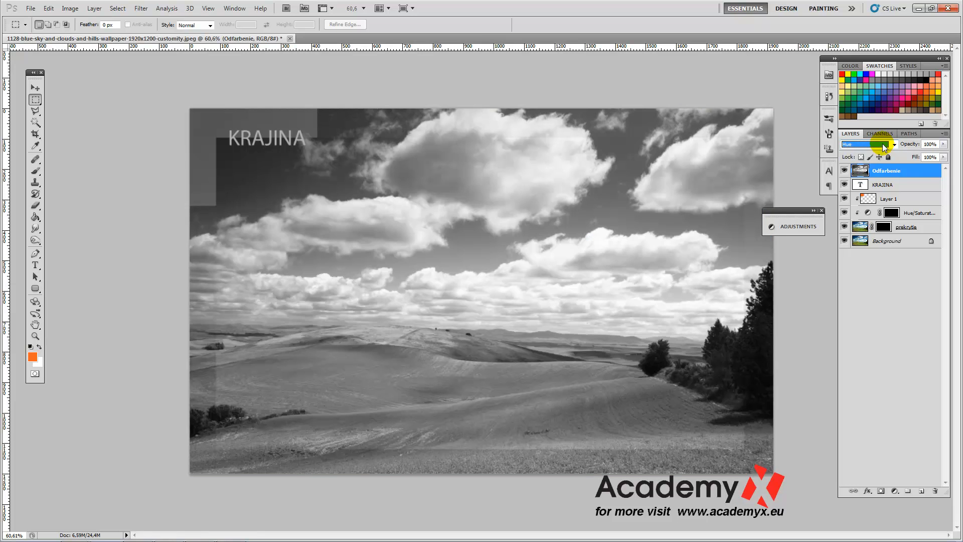
scroll(883, 147, down, 1)
scroll(884, 146, down, 1)
scroll(884, 146, down, 1)
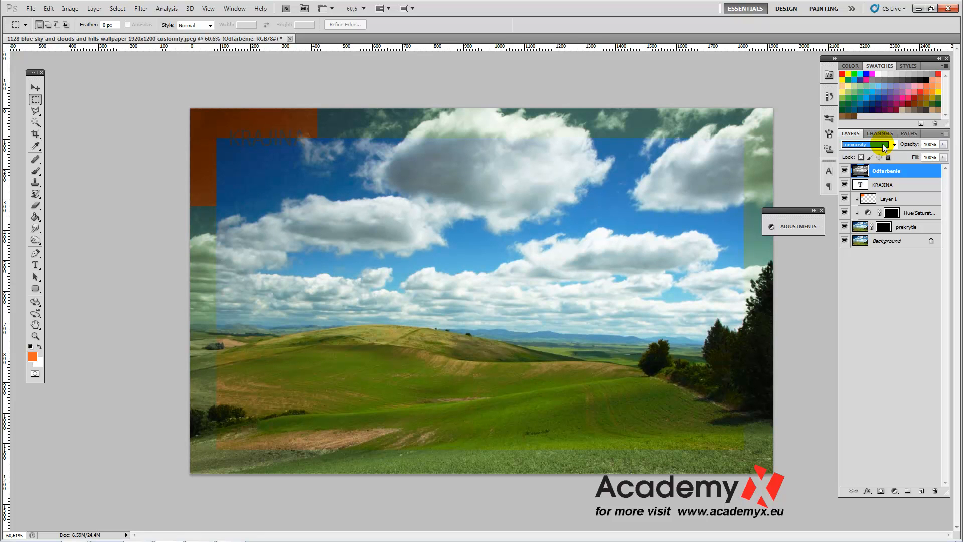
- Set the Odfarbenie layer's blending mode to Multiply
click(884, 146)
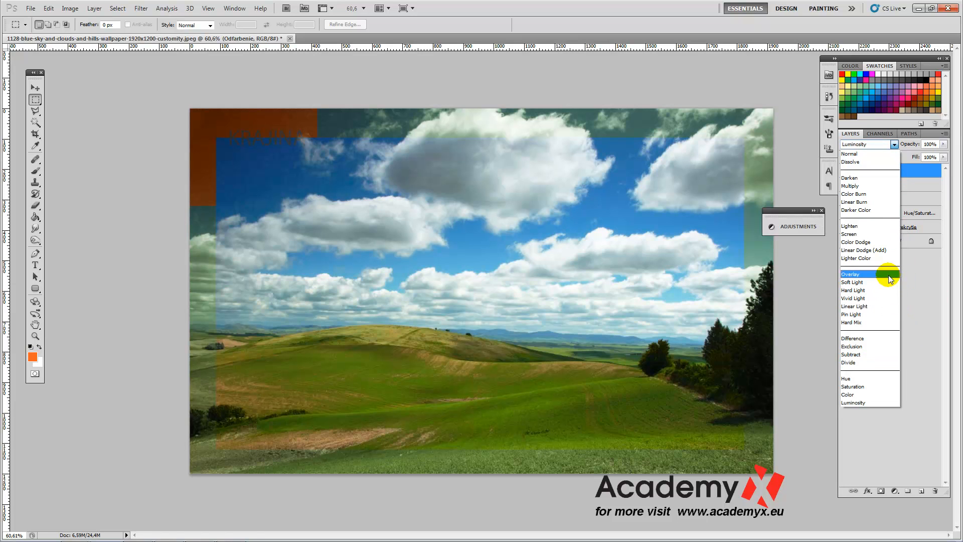
click(878, 178)
key(Down)
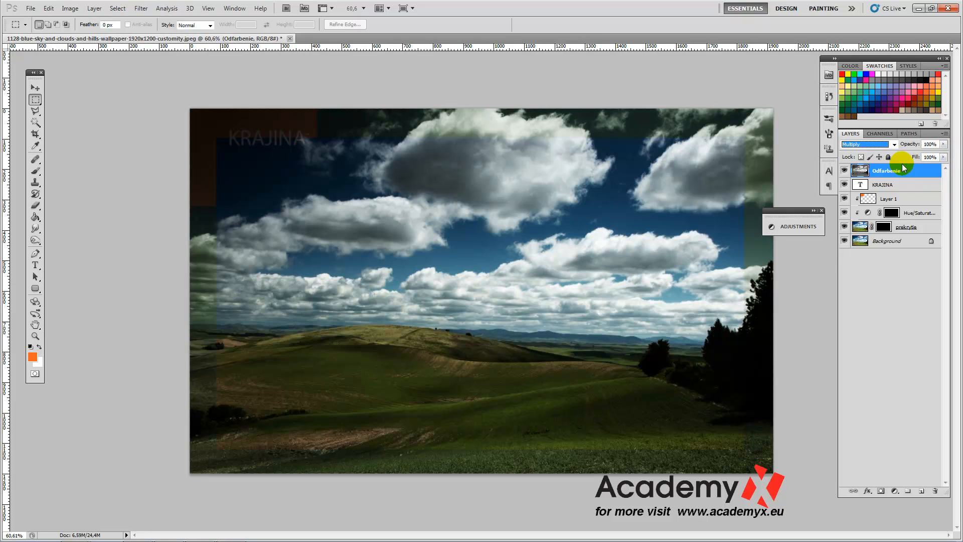
- Try lower opacity values such as 69% and 56% on the Odfarbenie layer and restore it to 100%
click(943, 144)
drag(944, 156, 890, 154)
drag(892, 157, 927, 161)
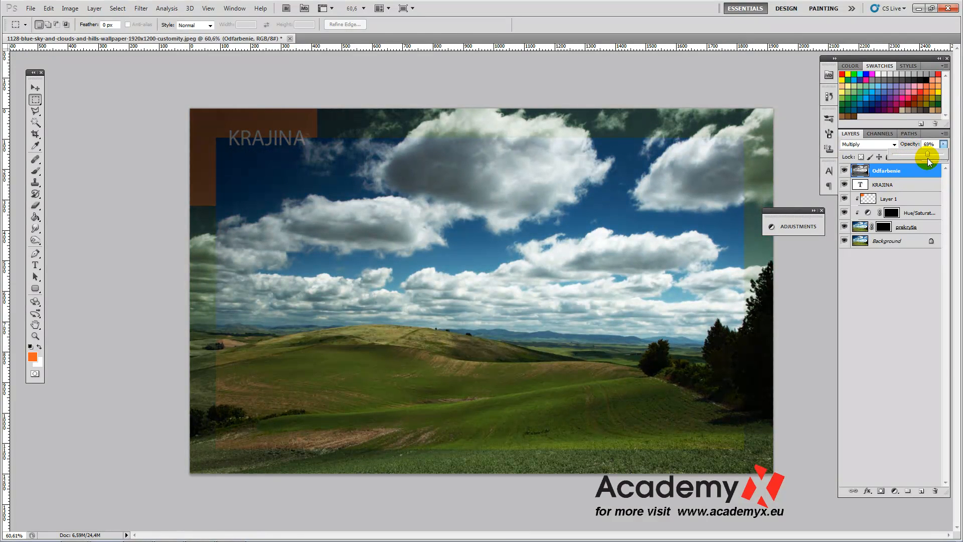
drag(929, 159, 921, 159)
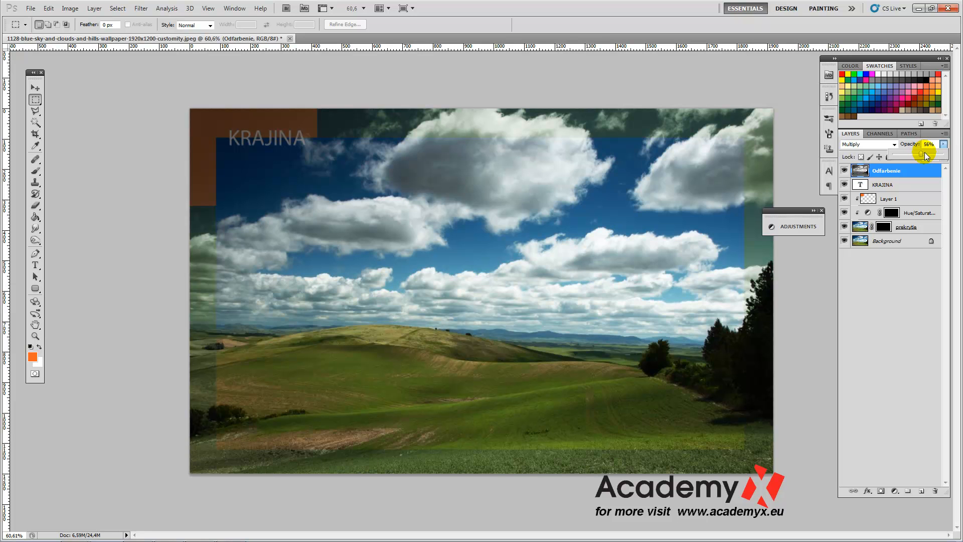
drag(925, 152, 948, 155)
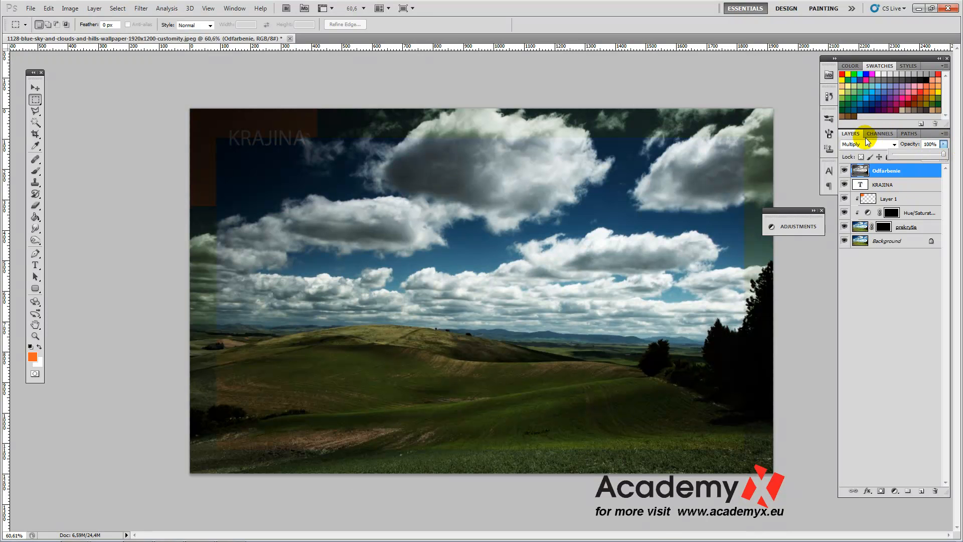
click(920, 174)
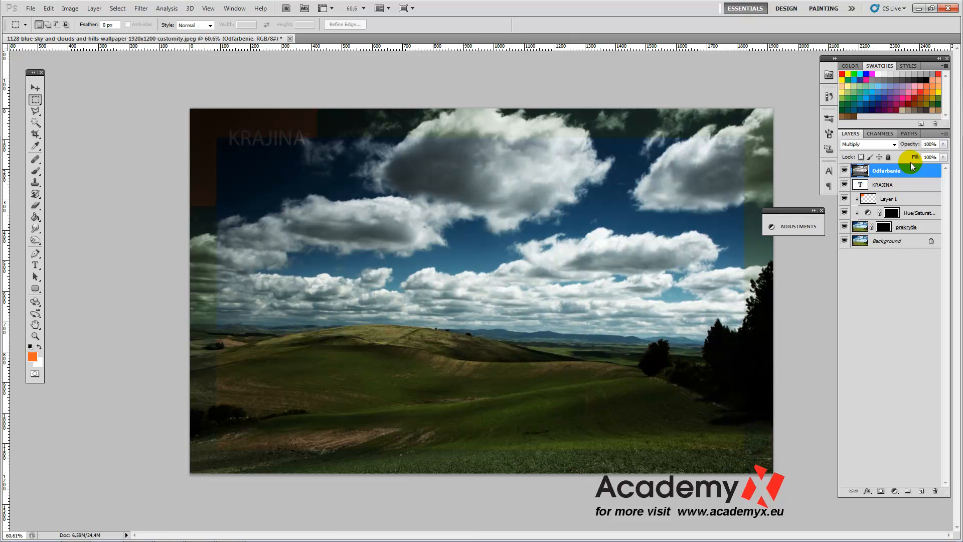
- Move the Odfarbenie layer directly above Background and compare the image with it hidden and shown
drag(916, 172, 917, 231)
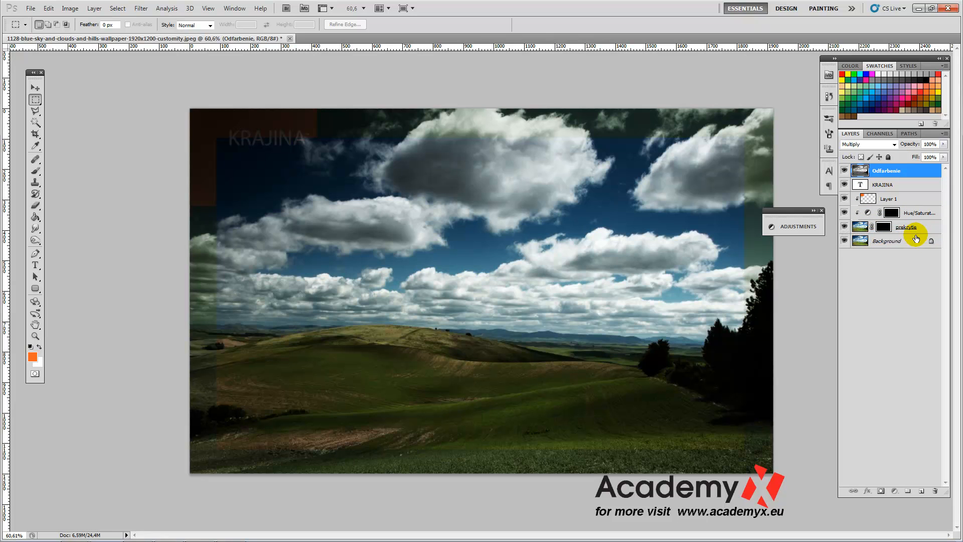
drag(915, 171, 909, 227)
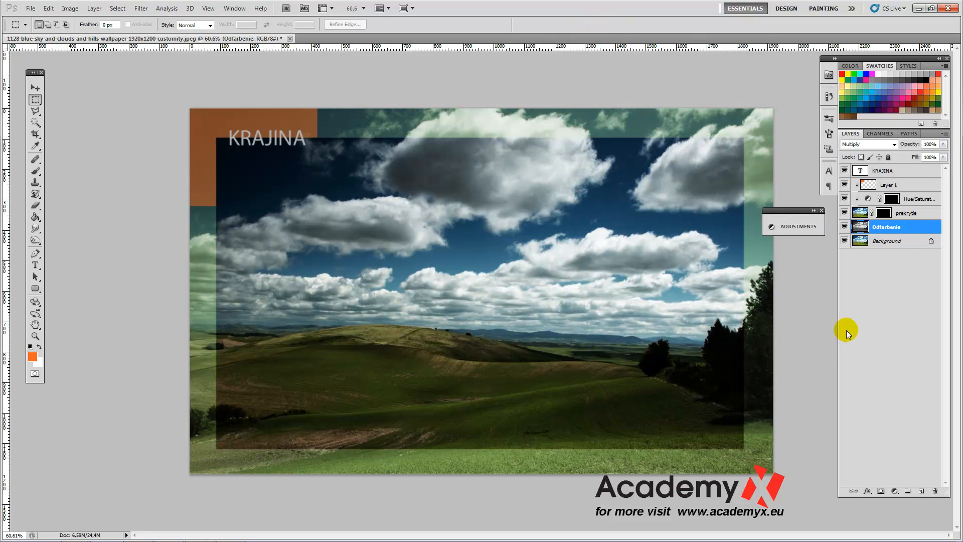
click(845, 227)
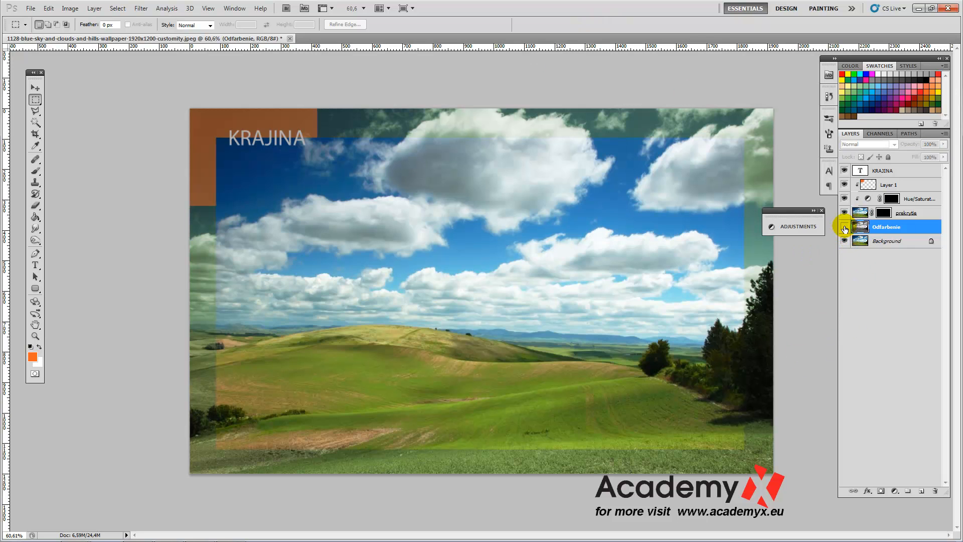
click(844, 227)
click(845, 227)
click(844, 227)
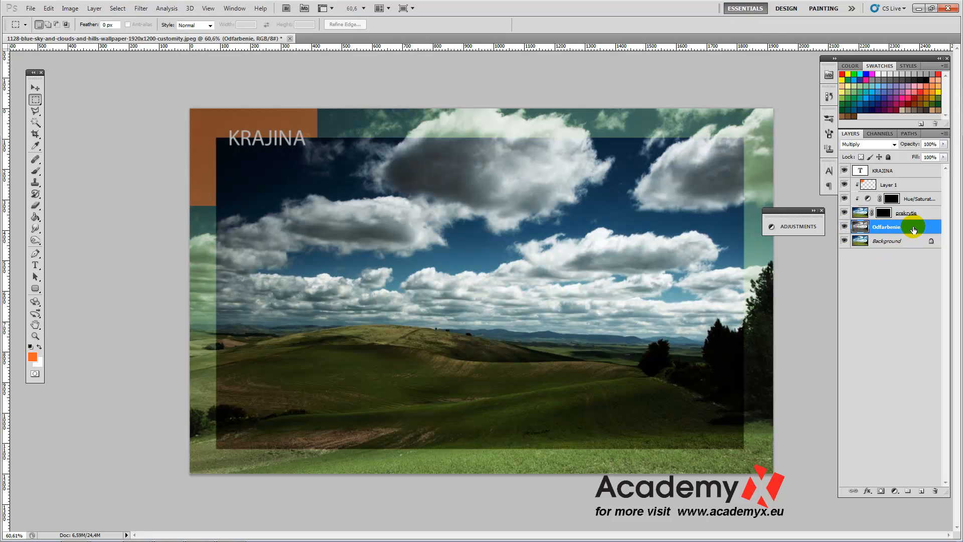
- Add a layer mask to Odfarbenie and draw a radial gradient on it from the photo's centre to just past its right edge
click(882, 491)
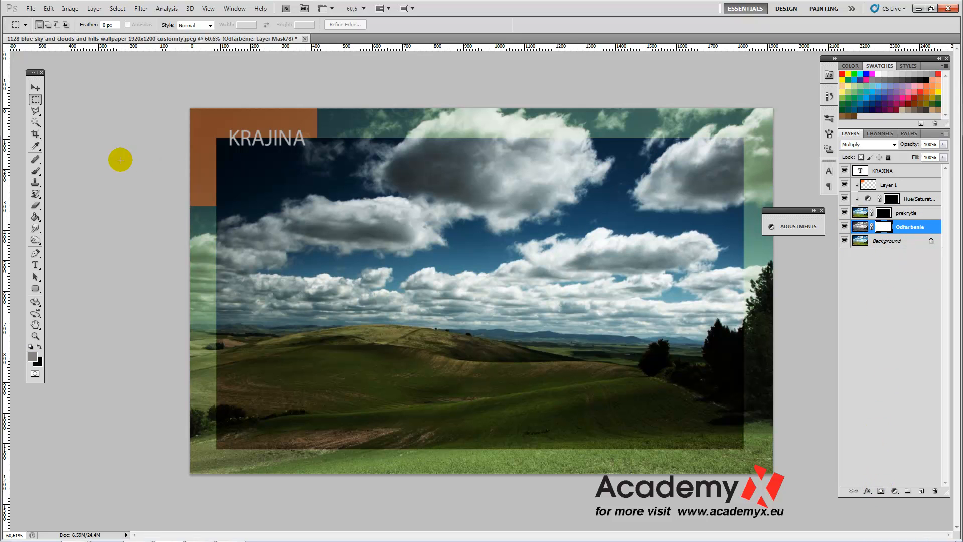
drag(40, 215, 69, 215)
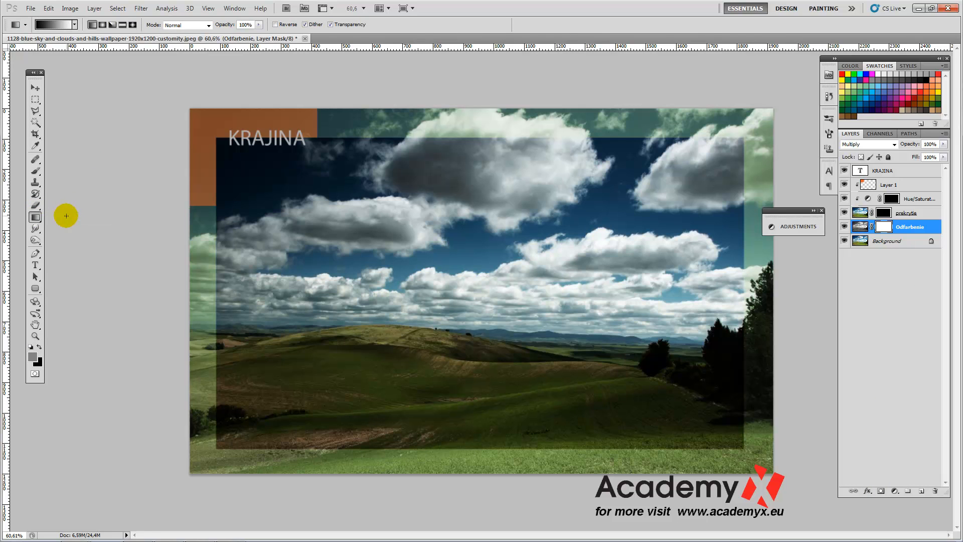
click(102, 24)
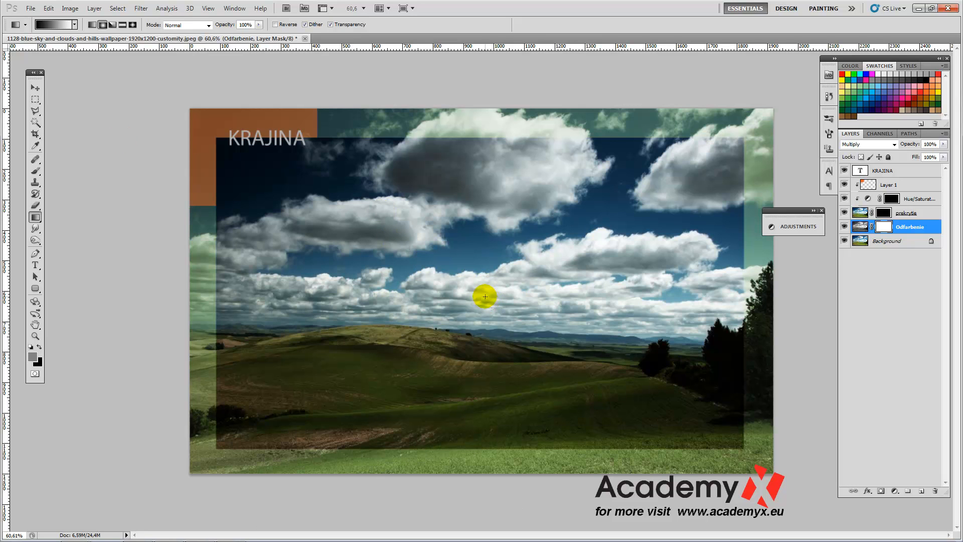
drag(474, 293, 784, 294)
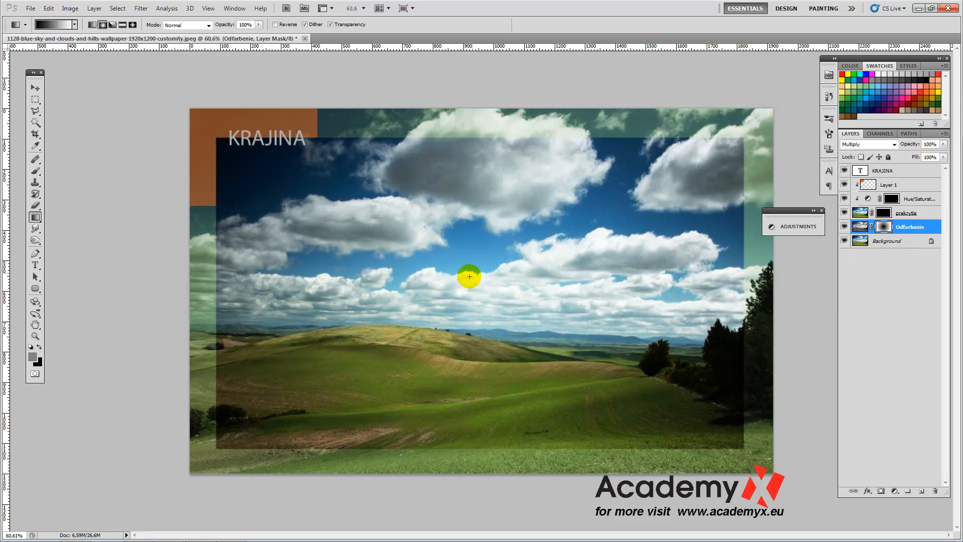
- Toggle the masked Odfarbenie layer's visibility to compare the photo with and without the vignette
click(845, 226)
click(845, 226)
click(845, 227)
click(845, 226)
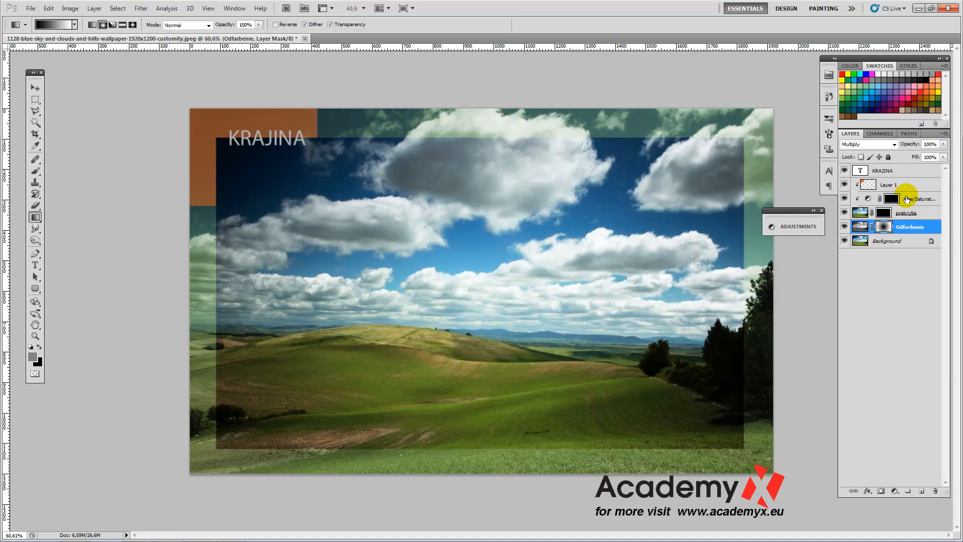
- Lower the prekrytie layer's opacity to 70%
click(928, 211)
click(943, 144)
mouse_move(943, 155)
mouse_down()
mouse_move(915, 155)
mouse_move(939, 157)
mouse_move(928, 154)
mouse_up()
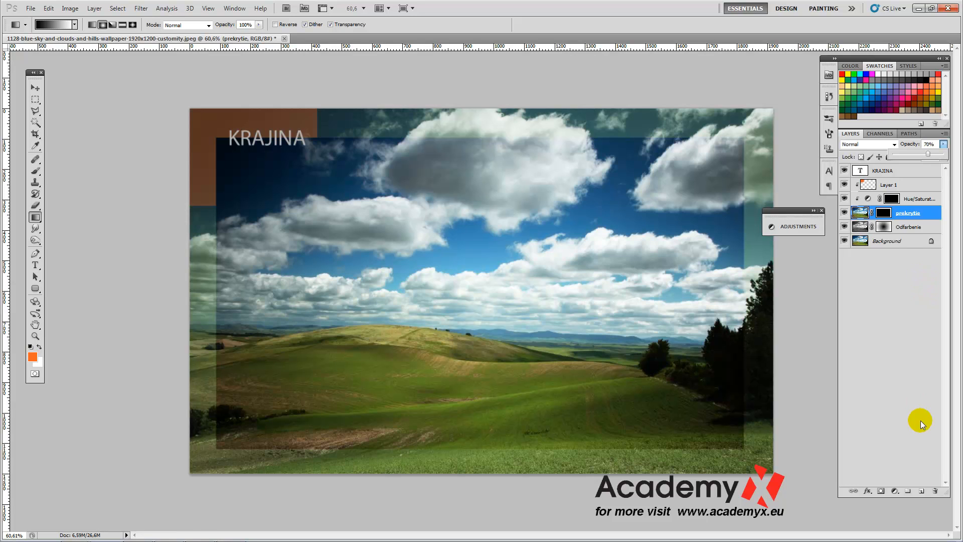
- Create a new layer group above Layer 1 and name it oramovanie
click(908, 492)
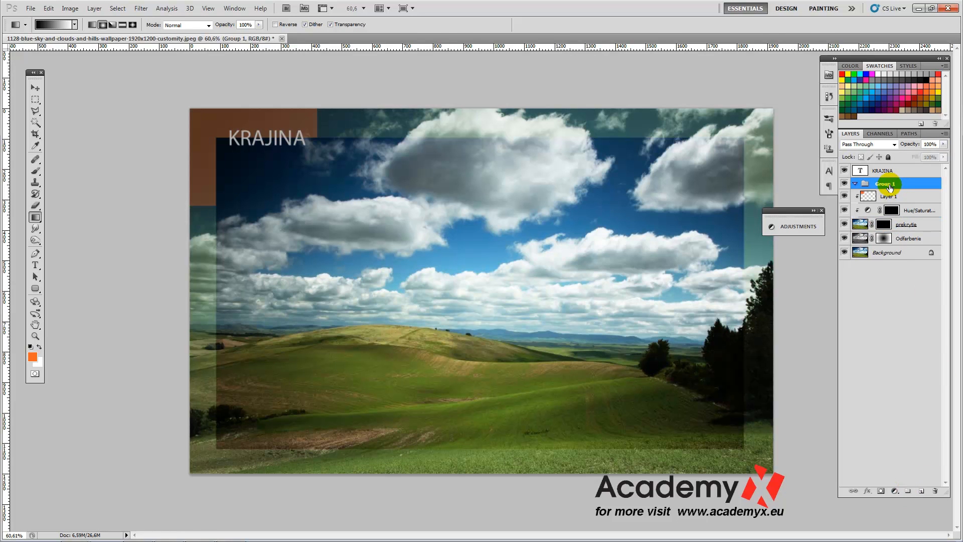
double_click(888, 186)
text(oramovanie)
key(Return)
- Move Layer 1, the Hue/Saturation layer and prekrytie into the oramovanie group, and collapse the group
click(912, 197)
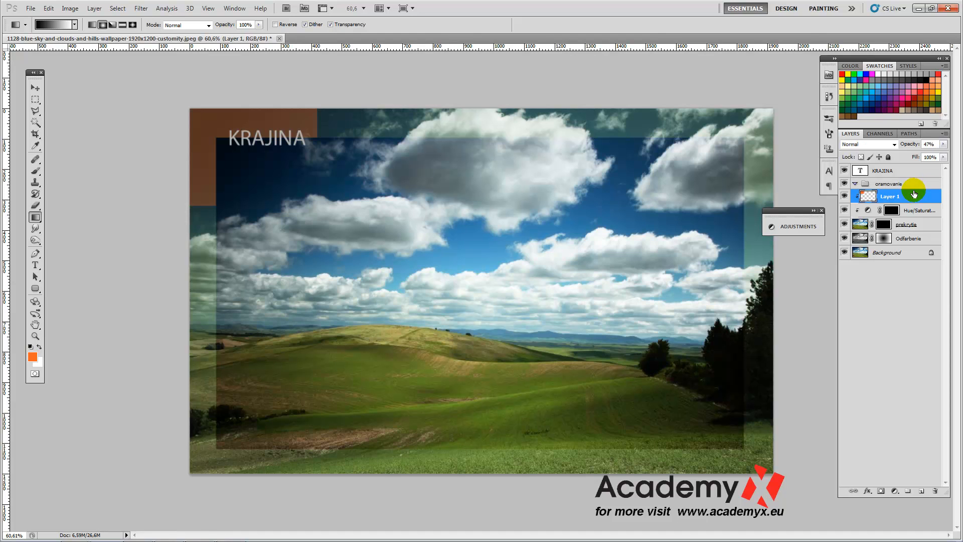
shift+click(917, 226)
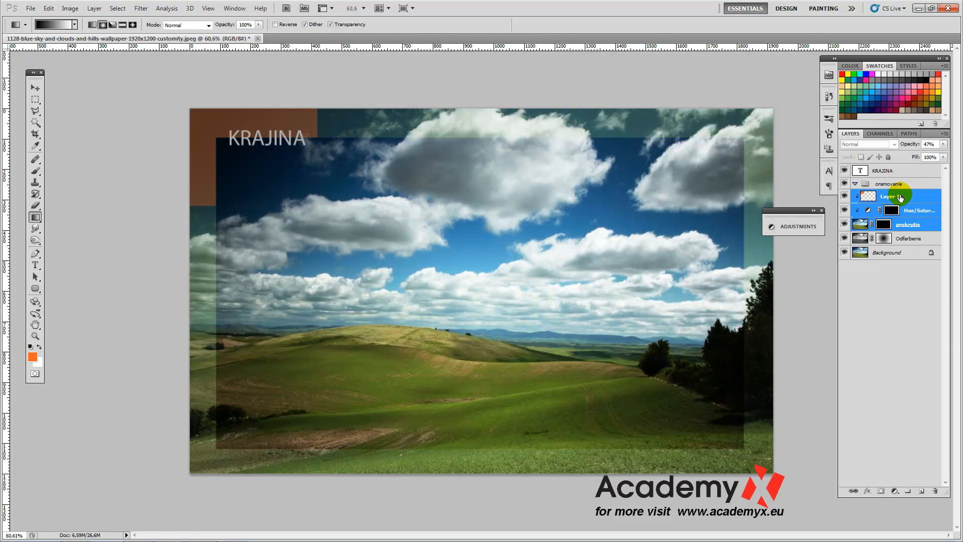
drag(901, 197, 900, 185)
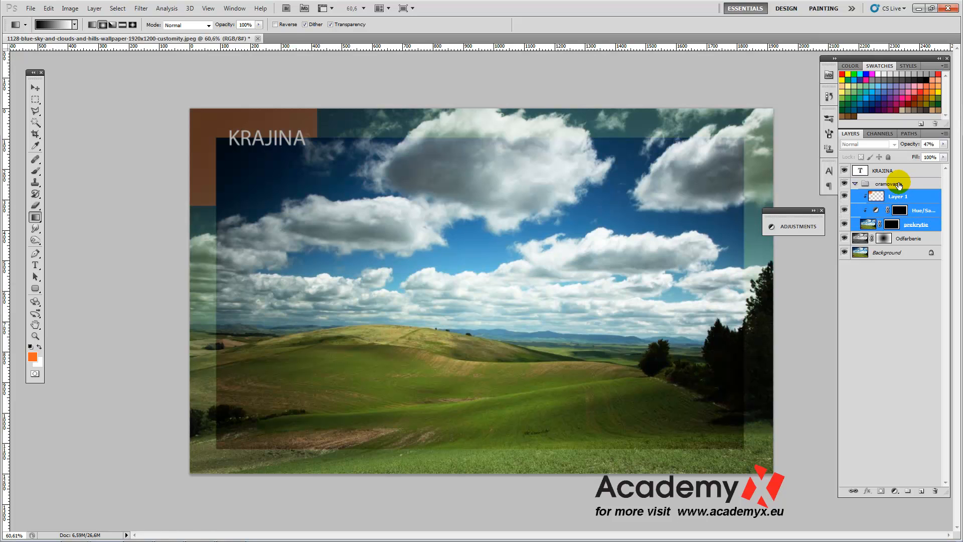
click(853, 184)
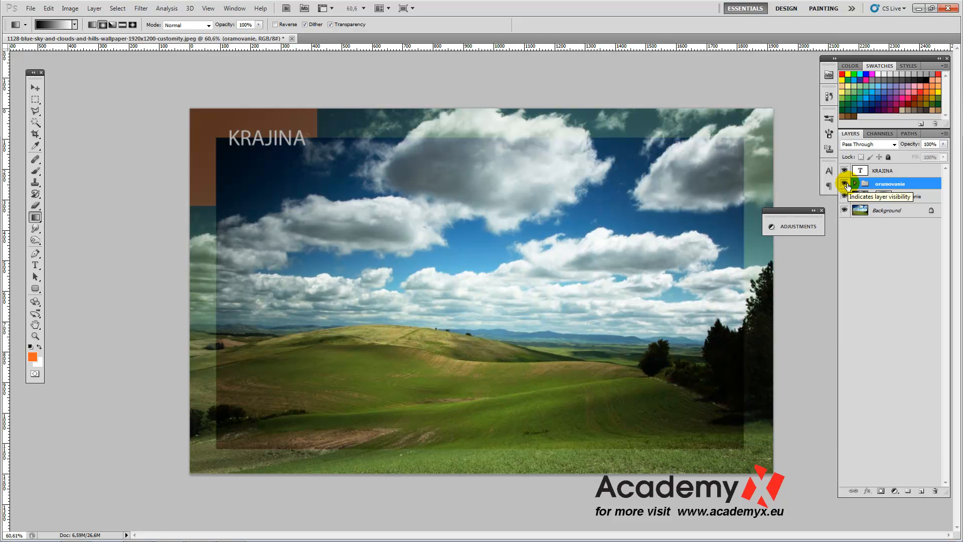
- Toggle the oramovanie group's visibility several times to compare the photo with and without its layers
click(846, 185)
click(846, 184)
click(846, 184)
click(846, 184)
click(846, 184)
click(847, 184)
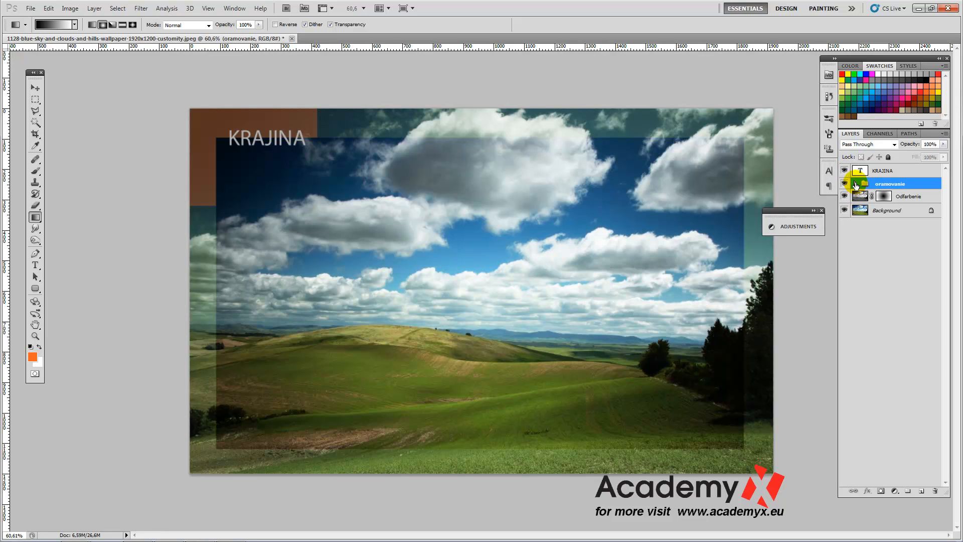
- Expand and collapse the oramovanie group repeatedly to examine the layers it contains, leaving it collapsed
click(856, 184)
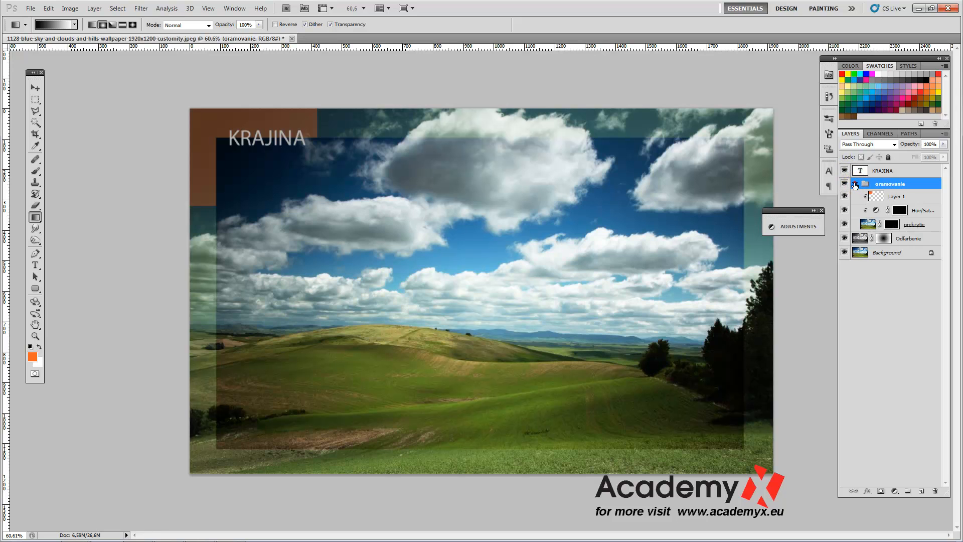
click(856, 184)
click(856, 184)
click(855, 185)
click(855, 184)
click(856, 184)
click(855, 184)
click(855, 184)
click(855, 184)
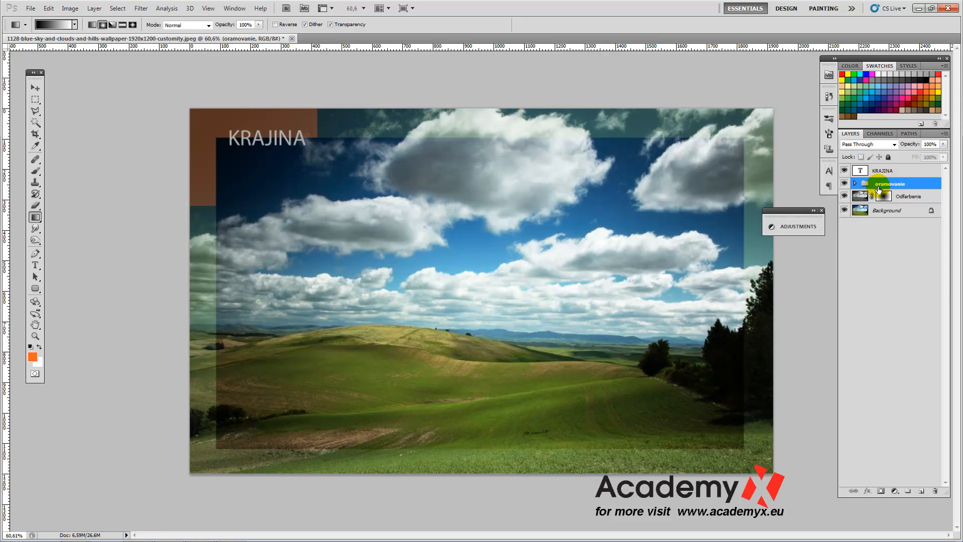
- Try moving the whole oramovanie group across the photo with the Move tool
click(33, 88)
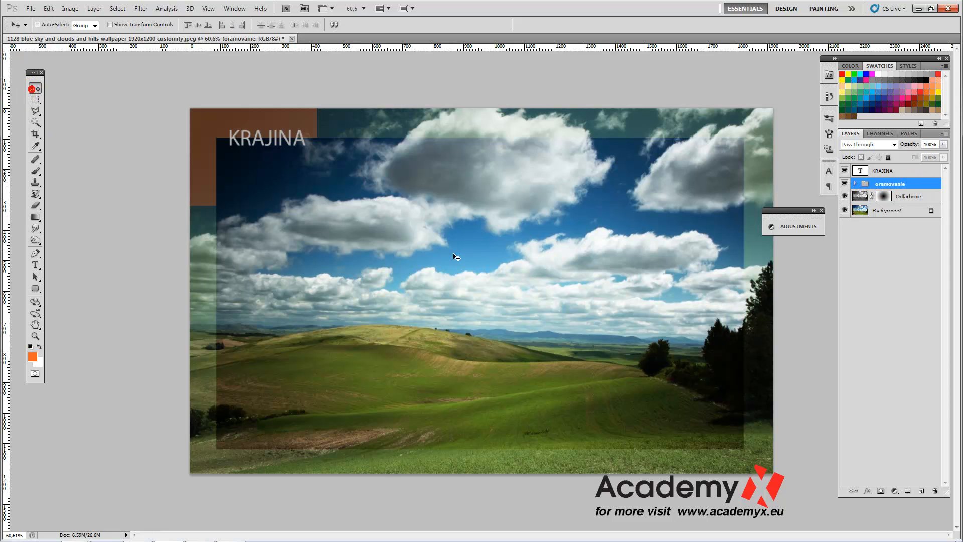
drag(665, 274, 440, 236)
- Create a group named text above oramovanie, move the KRAJINA text layer into it and collapse the group
click(909, 491)
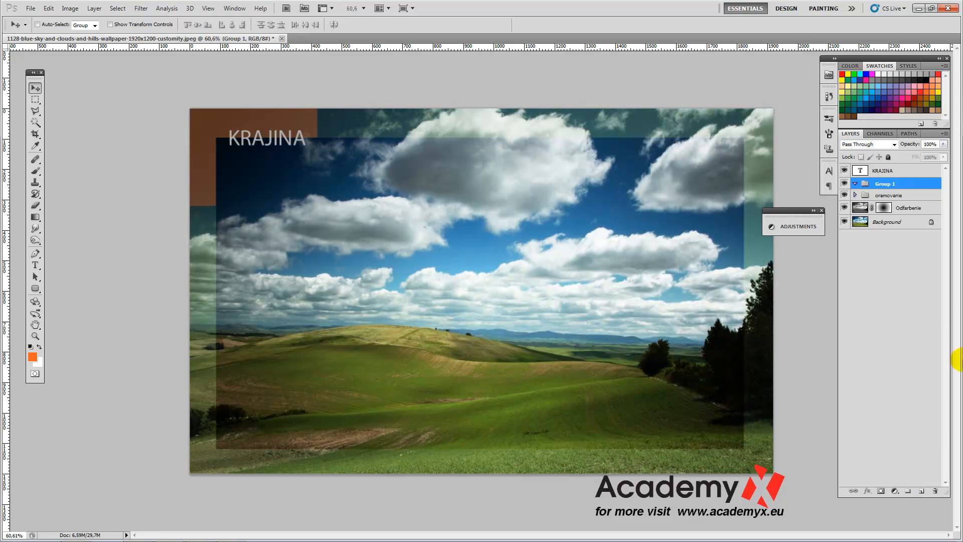
text(text)
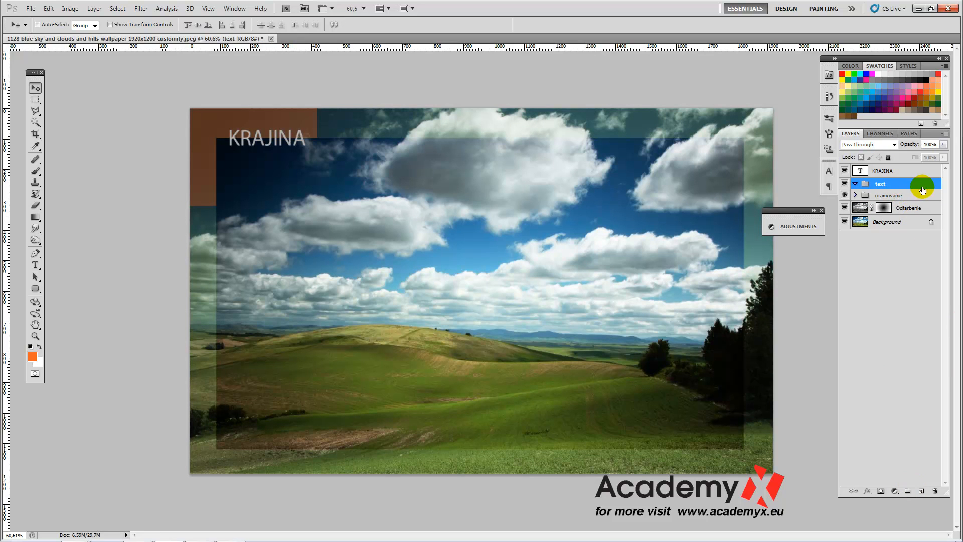
click(886, 171)
drag(886, 171, 868, 186)
click(856, 170)
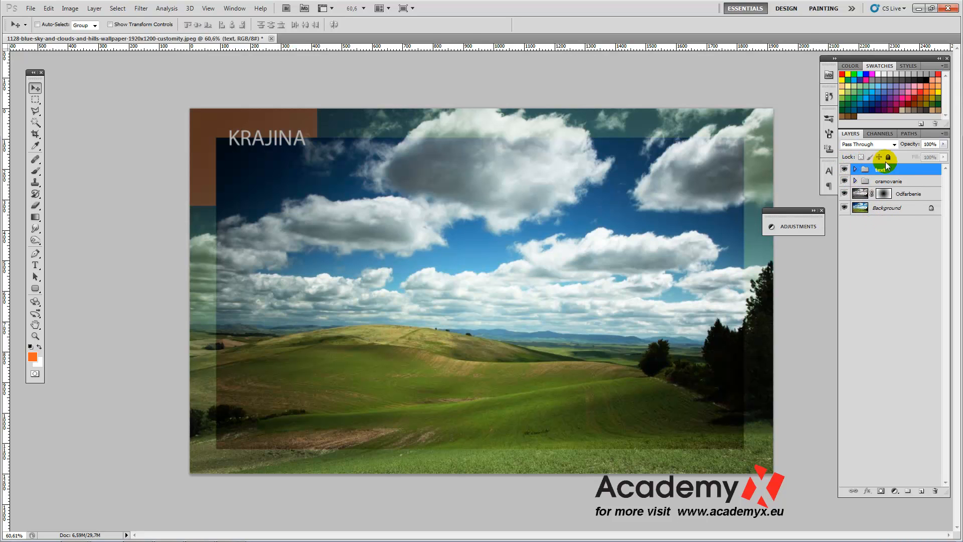
- Expand both groups and enlarge the KRAJINA text with Free Transform to about 130% width and 286% height
click(856, 170)
click(856, 195)
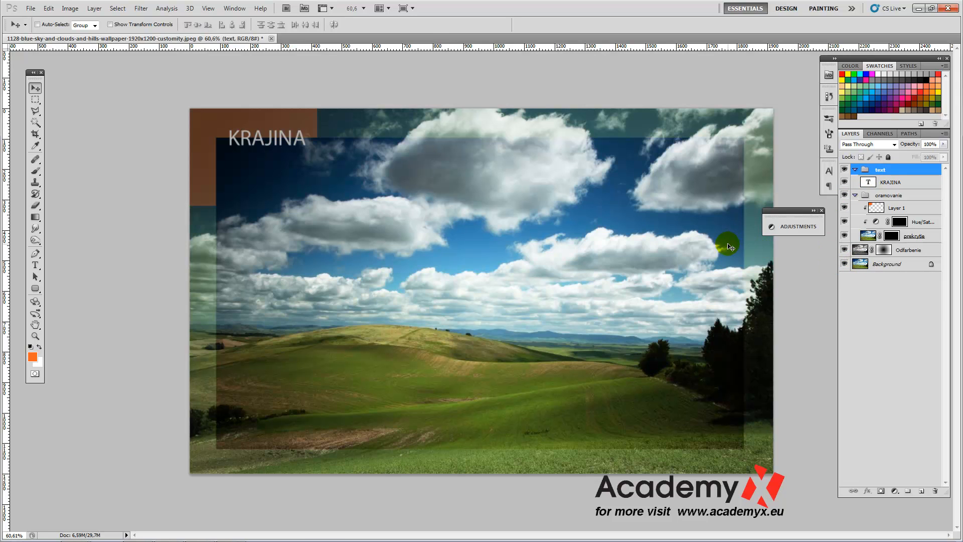
click(898, 183)
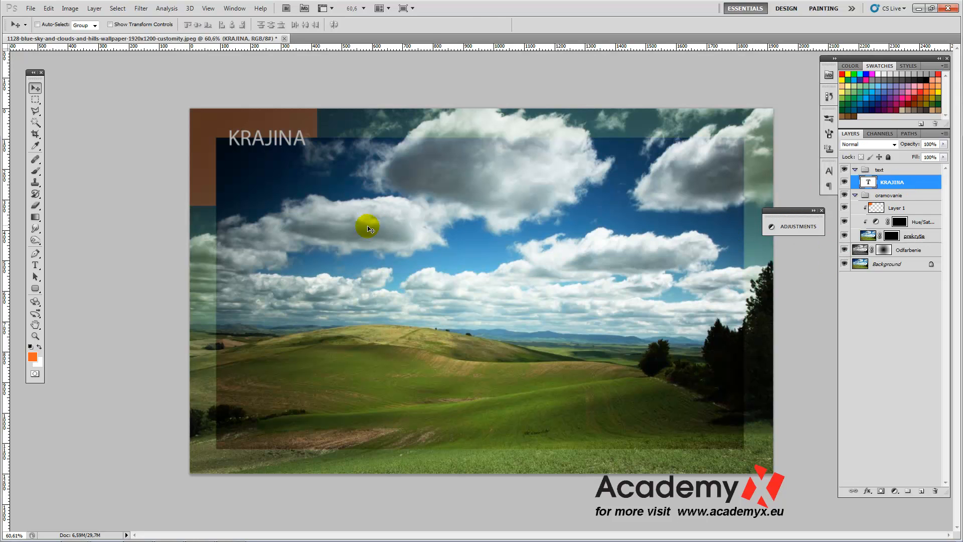
key(ctrl+t)
drag(269, 153, 320, 177)
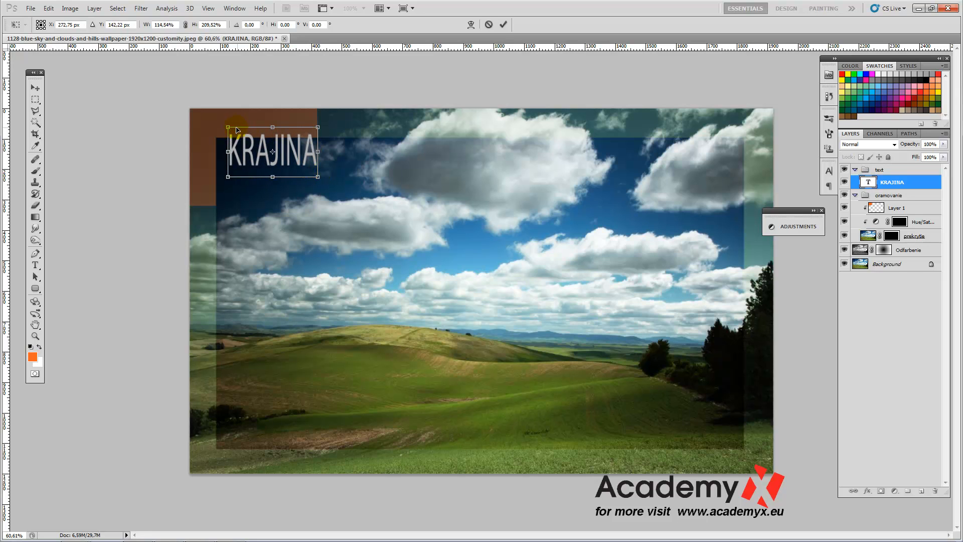
drag(229, 127, 217, 108)
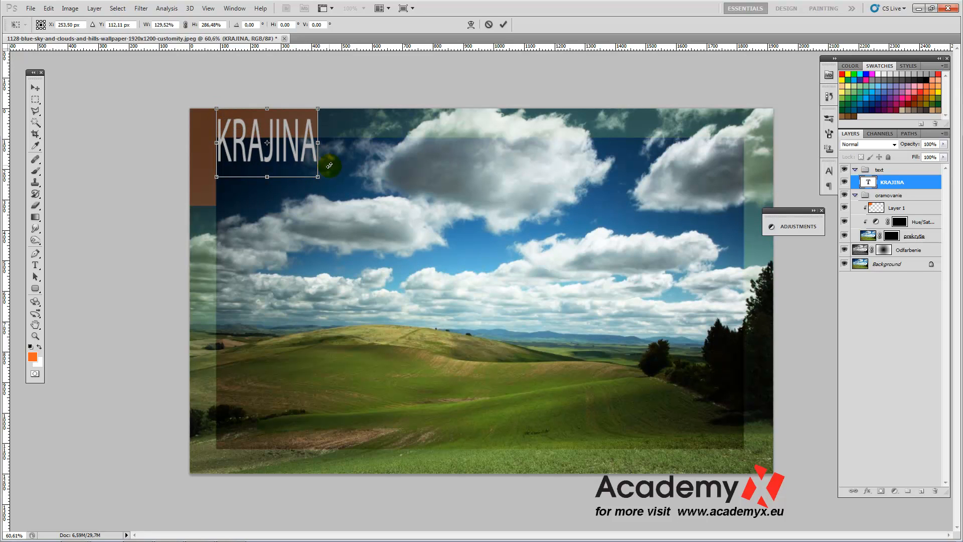
key(Return)
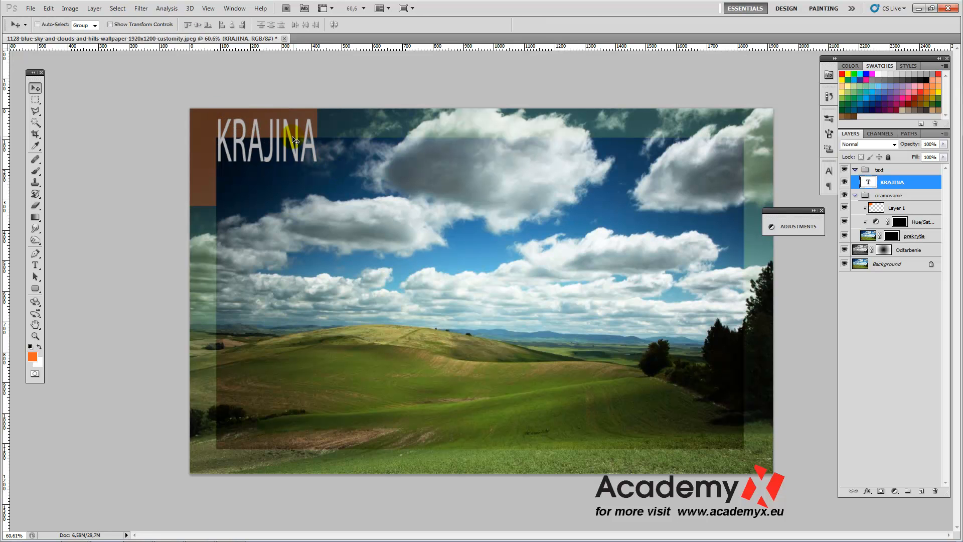
- Open the KRAJINA layer's blending options, enable Drop Shadow and show its settings
scroll(186, 93, up, 5)
scroll(187, 94, up, 4)
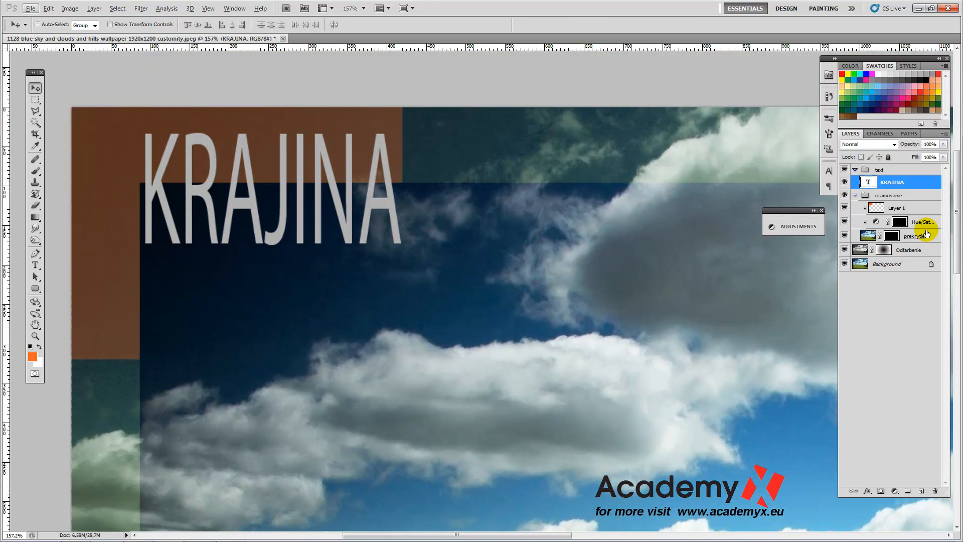
right_click(931, 186)
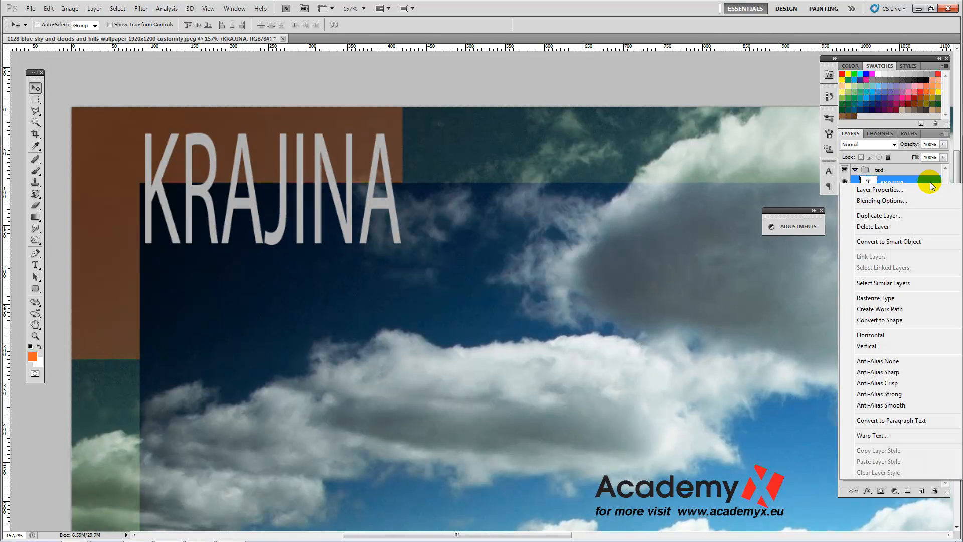
click(892, 201)
drag(303, 208, 672, 177)
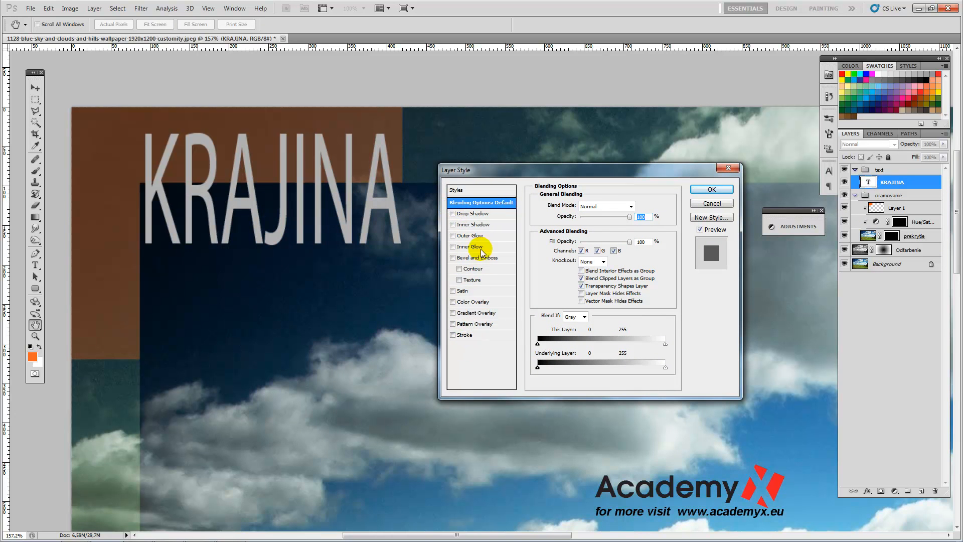
click(454, 214)
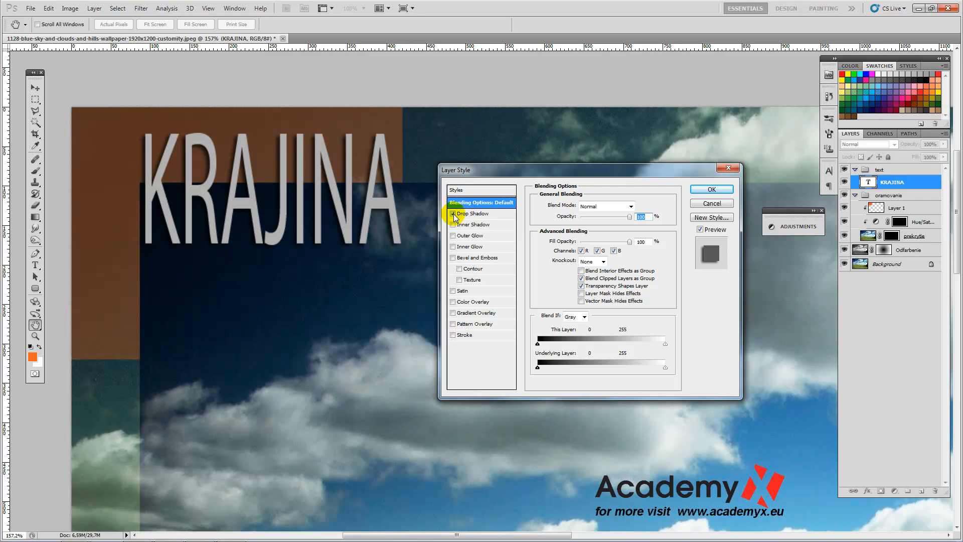
click(459, 216)
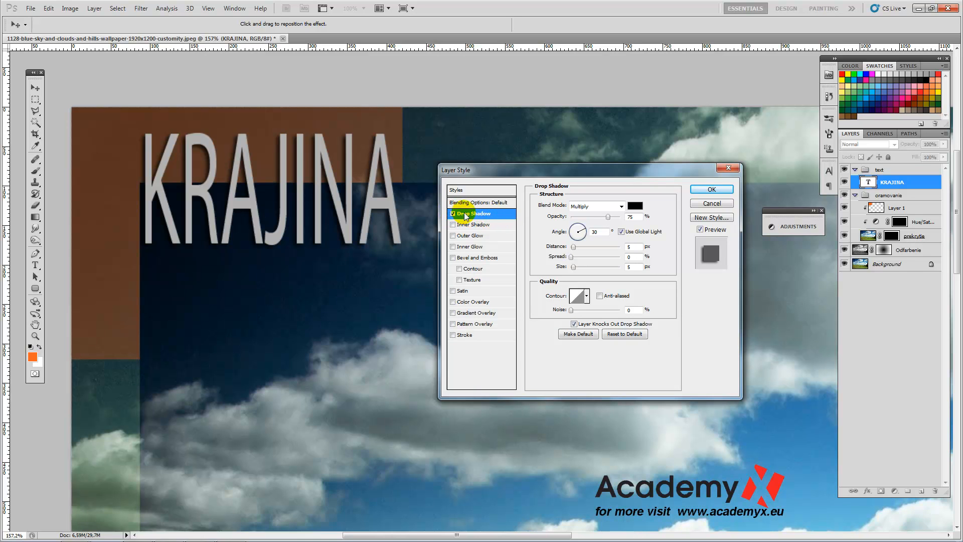
- Set the drop shadow's angle to 129°, its distance to 31 px and its size to 18 px
click(582, 236)
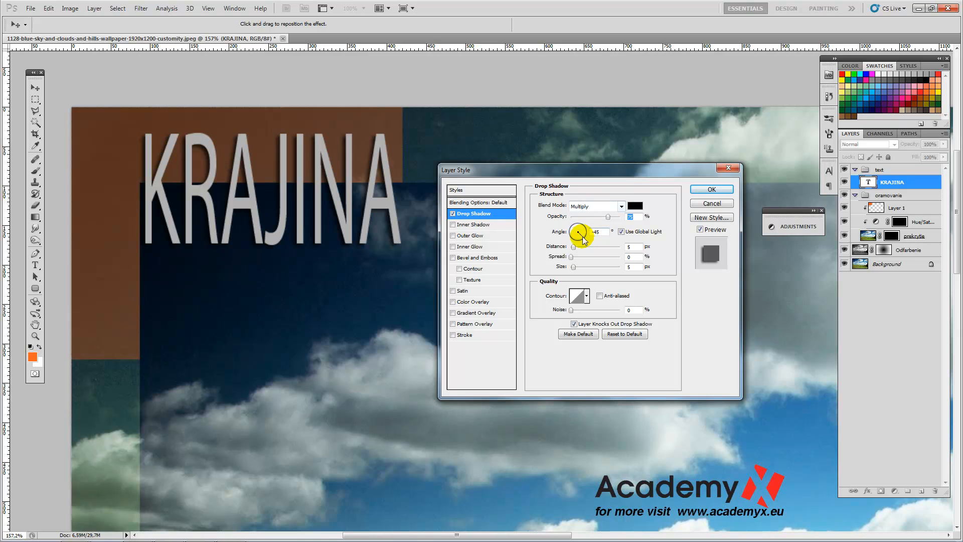
click(582, 237)
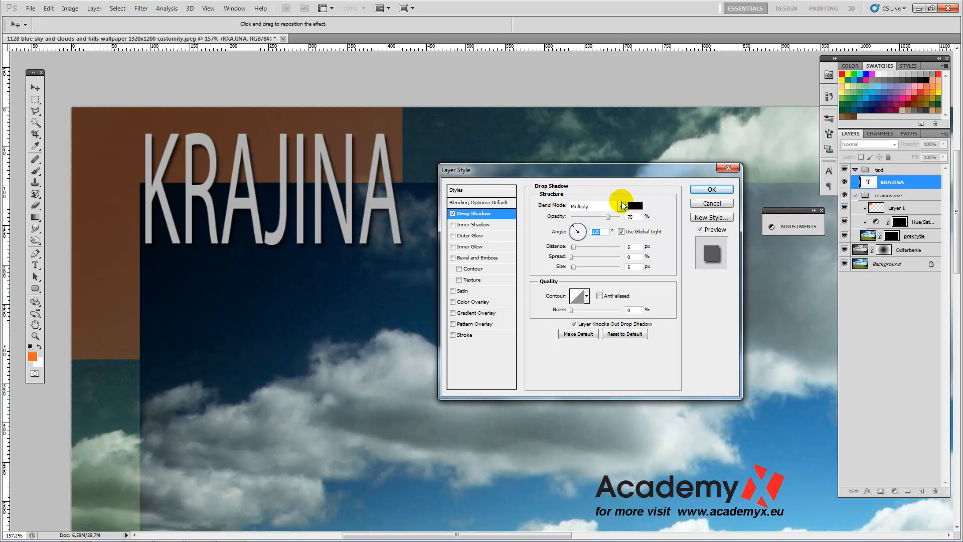
drag(573, 246, 579, 266)
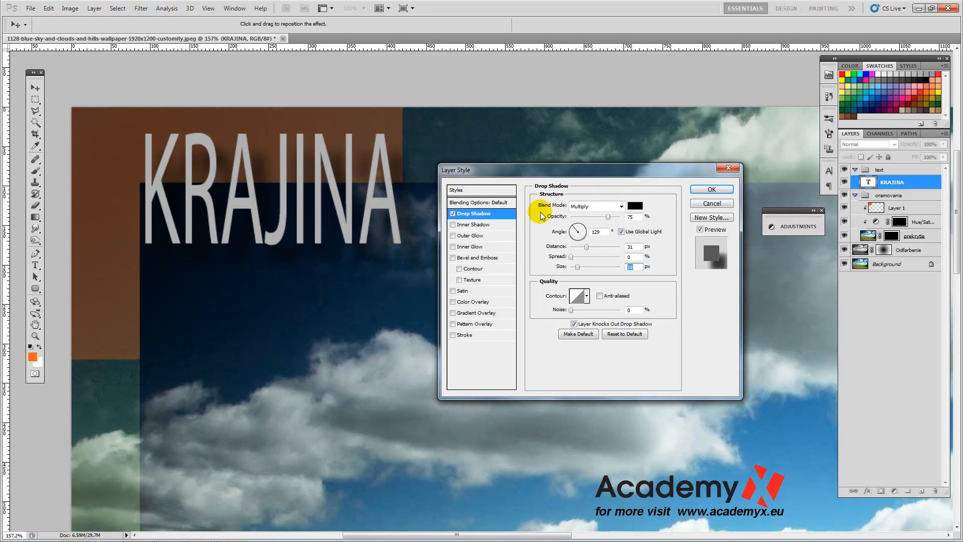
- Try a near-white drop shadow colour (fdfdfd) with the Soft Light blend mode
click(633, 206)
click(170, 304)
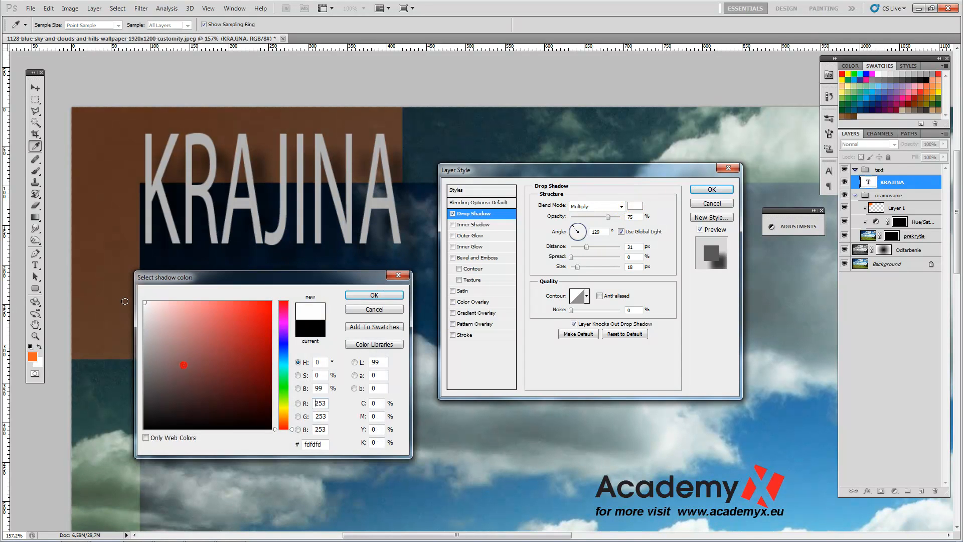
click(374, 295)
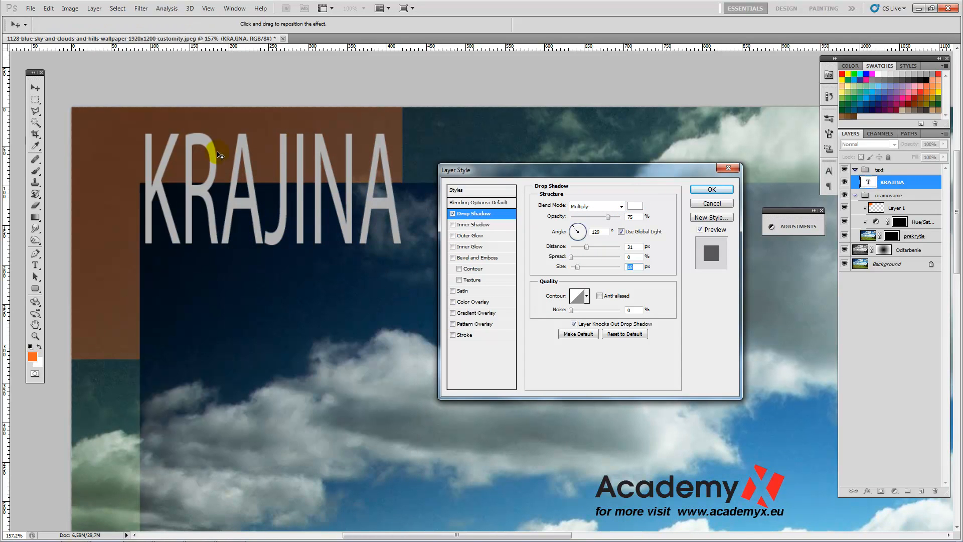
click(622, 207)
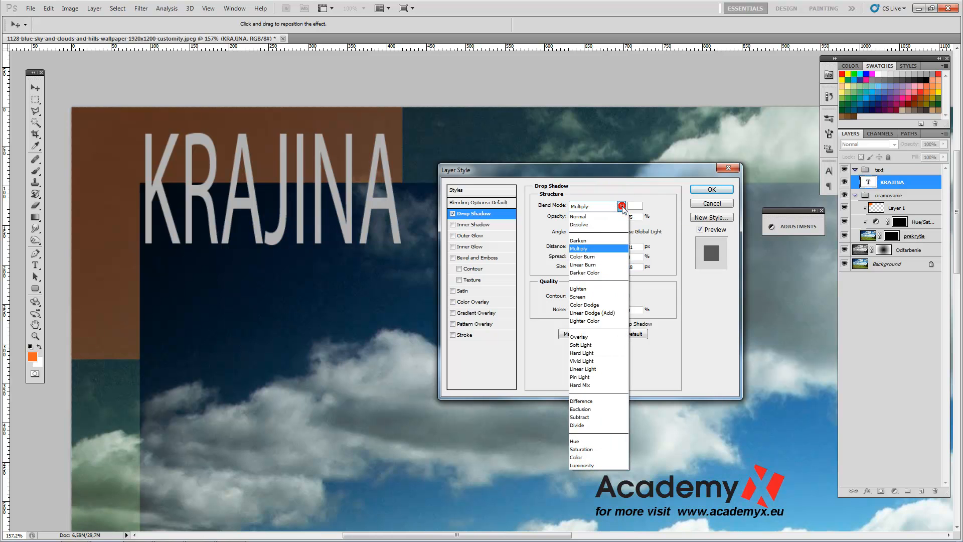
click(597, 344)
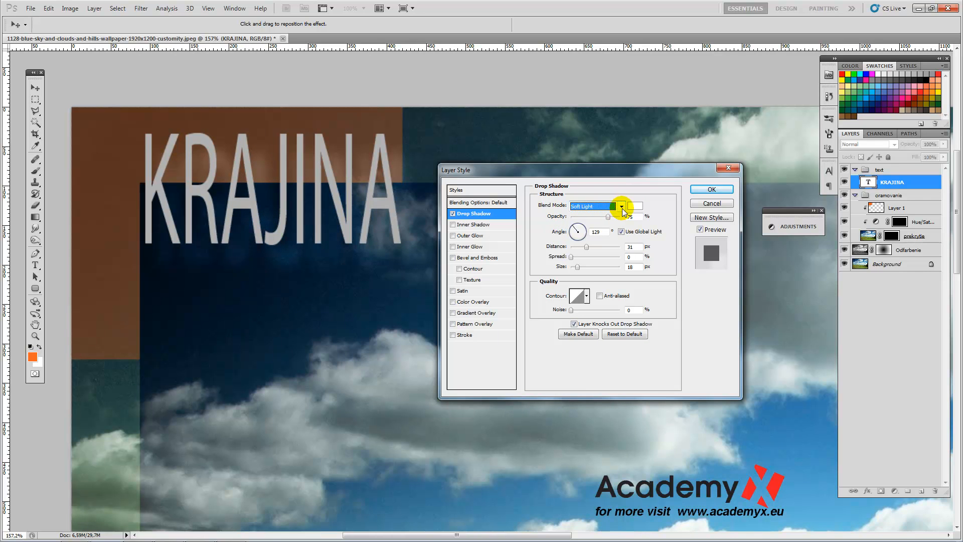
- Set the drop shadow's colour back to black (000000) and its blend mode to Multiply
click(635, 206)
click(188, 342)
drag(173, 349, 80, 445)
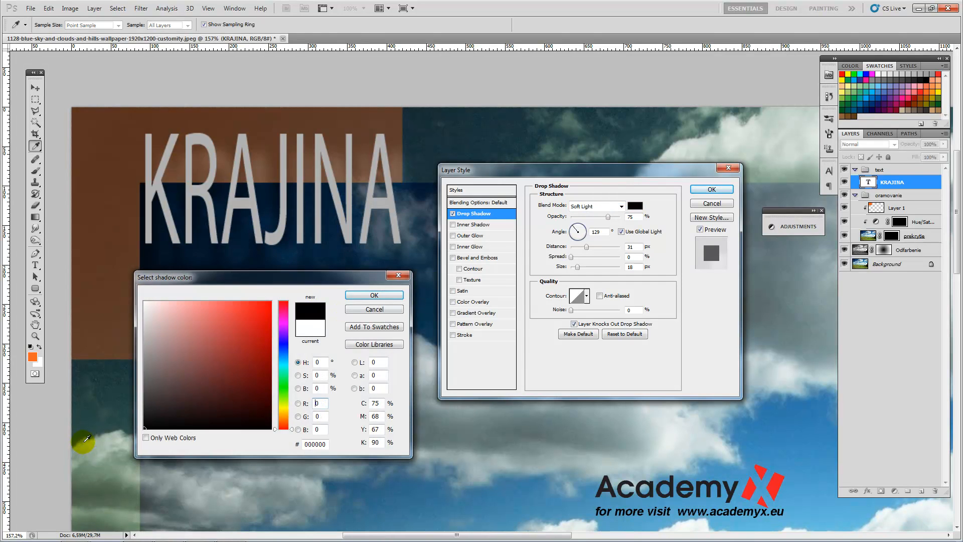
key(Return)
click(621, 206)
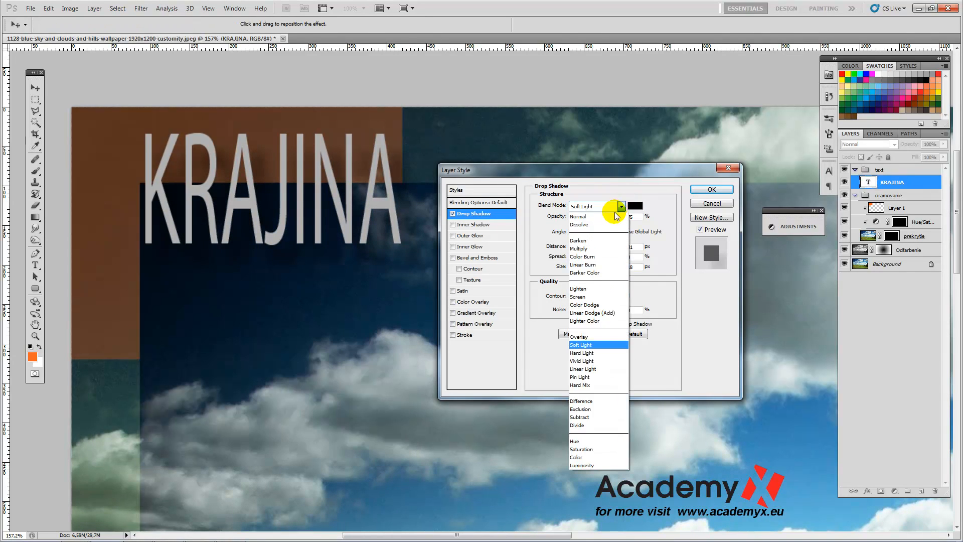
click(583, 249)
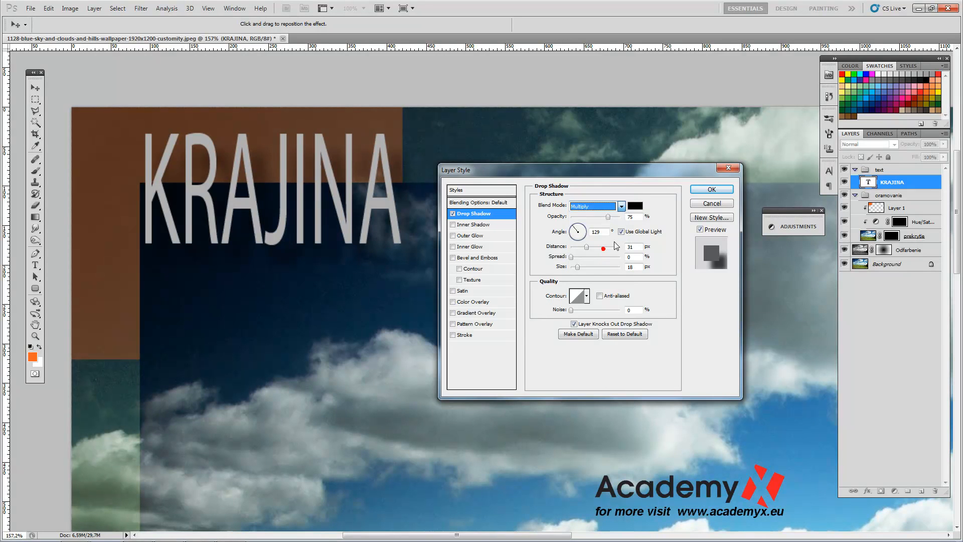
- Enable Inner Shadow on the KRAJINA text, disable Drop Shadow and add an Outer Glow
click(454, 224)
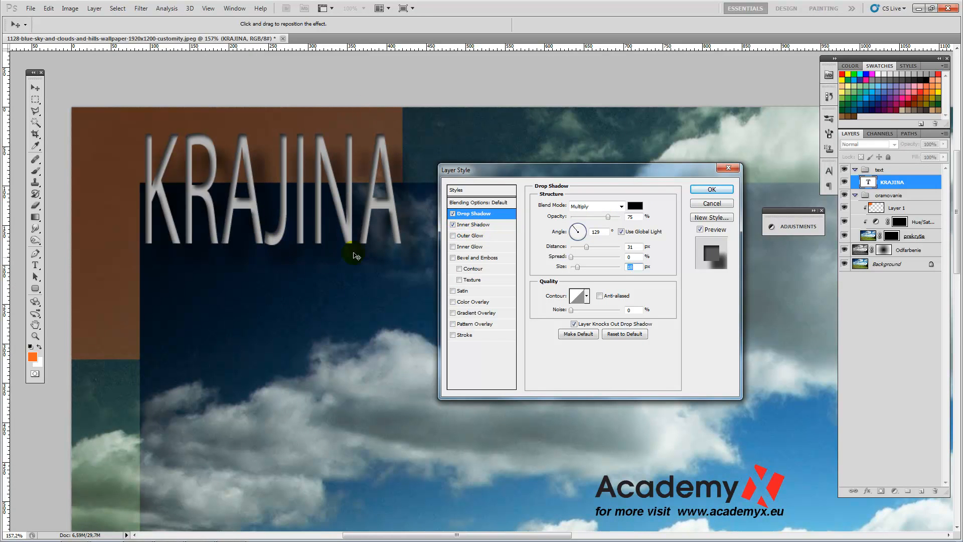
click(453, 213)
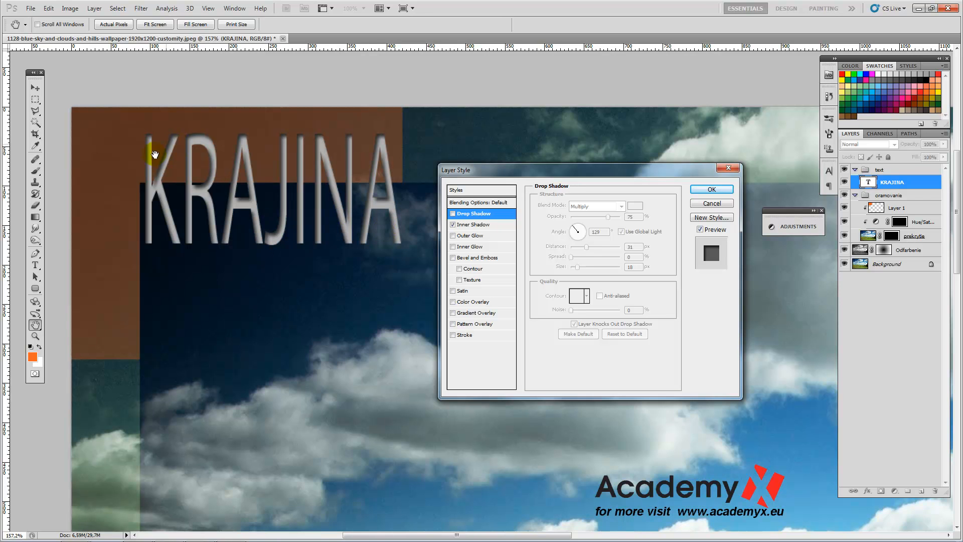
click(453, 236)
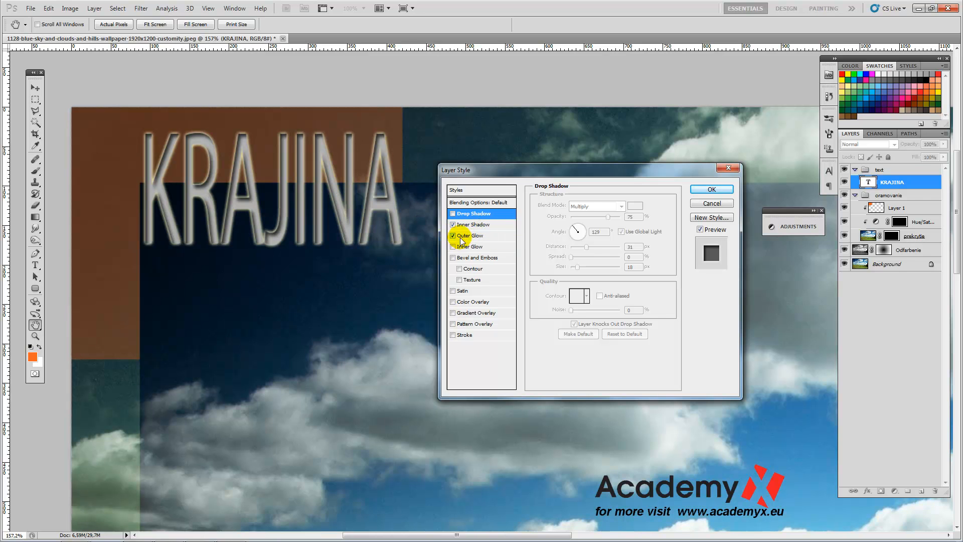
- Set the Outer Glow's colour to green (41aa4d), its size to 21 px and its spread to 7%
click(464, 236)
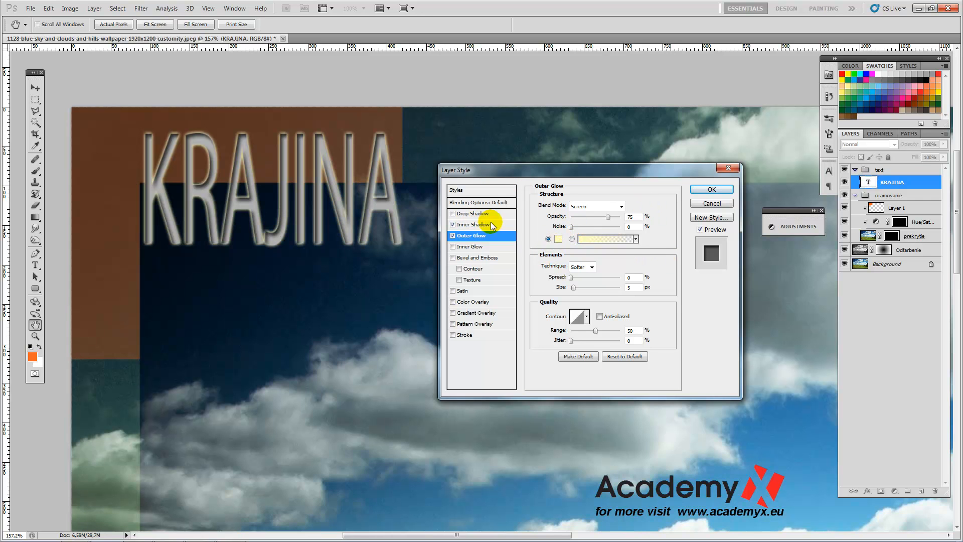
click(558, 238)
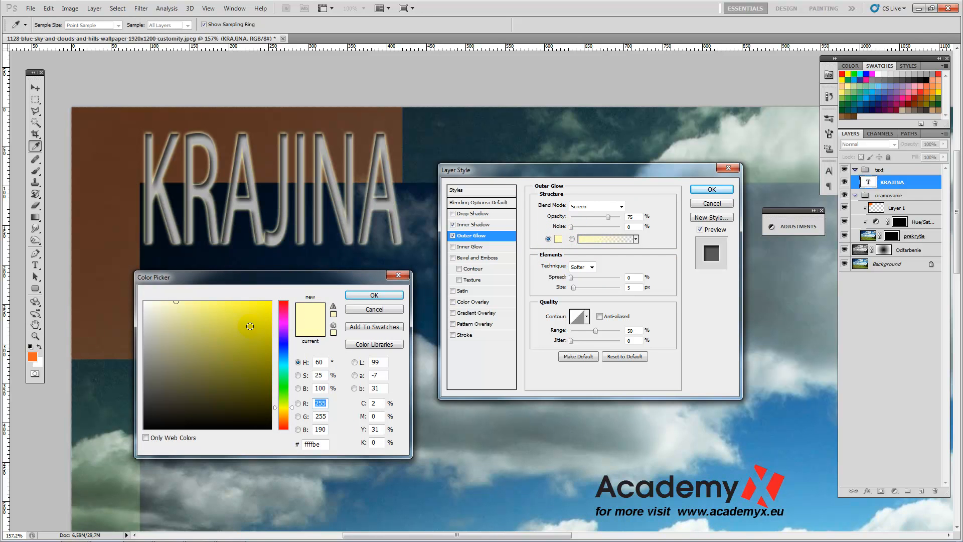
drag(283, 321, 283, 384)
click(223, 344)
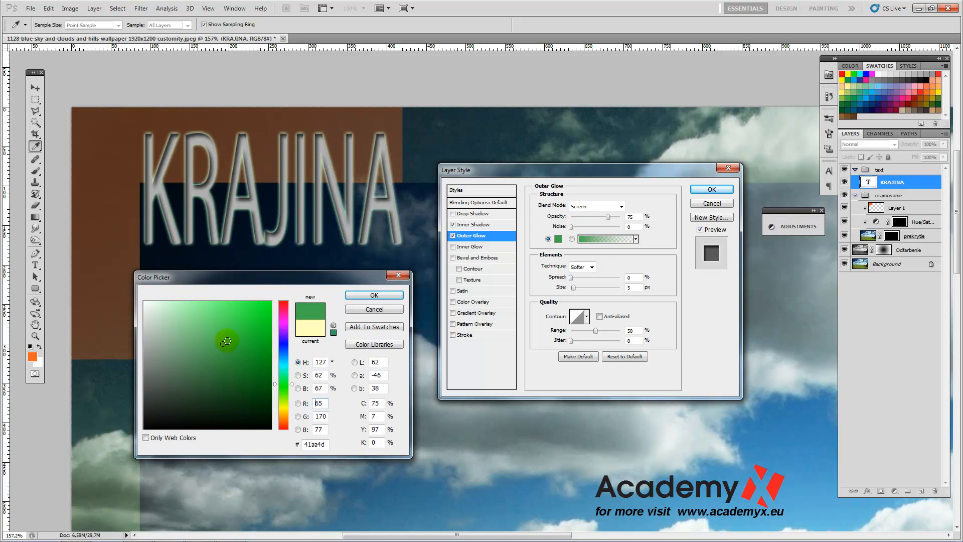
click(402, 295)
mouse_move(573, 287)
mouse_down()
mouse_move(581, 292)
mouse_move(572, 278)
mouse_move(632, 283)
mouse_move(572, 281)
mouse_move(581, 284)
mouse_up()
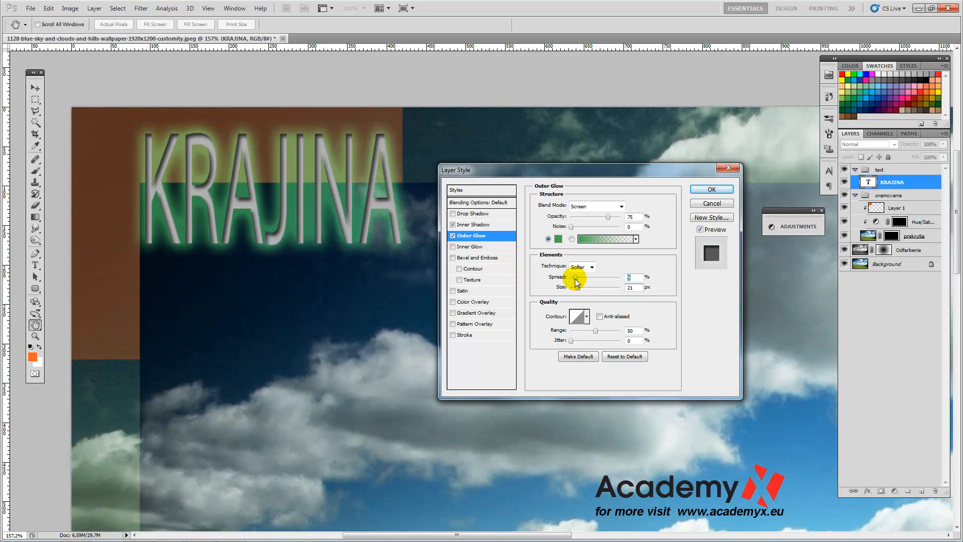
drag(577, 282, 575, 282)
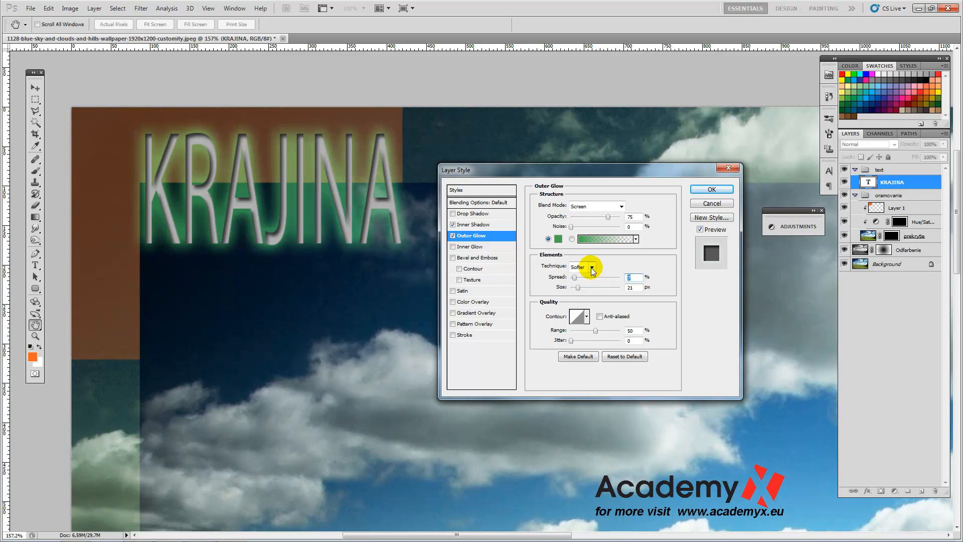
- Try Inner Glow on the KRAJINA text and compare the glow and shadow effects, disabling Inner Shadow, Outer Glow and Inner Glow
click(453, 246)
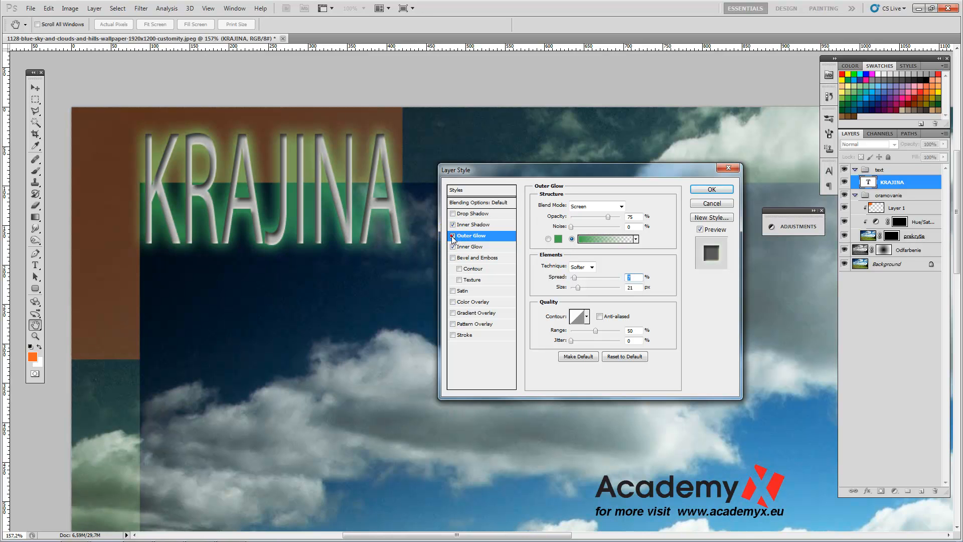
click(453, 236)
click(454, 236)
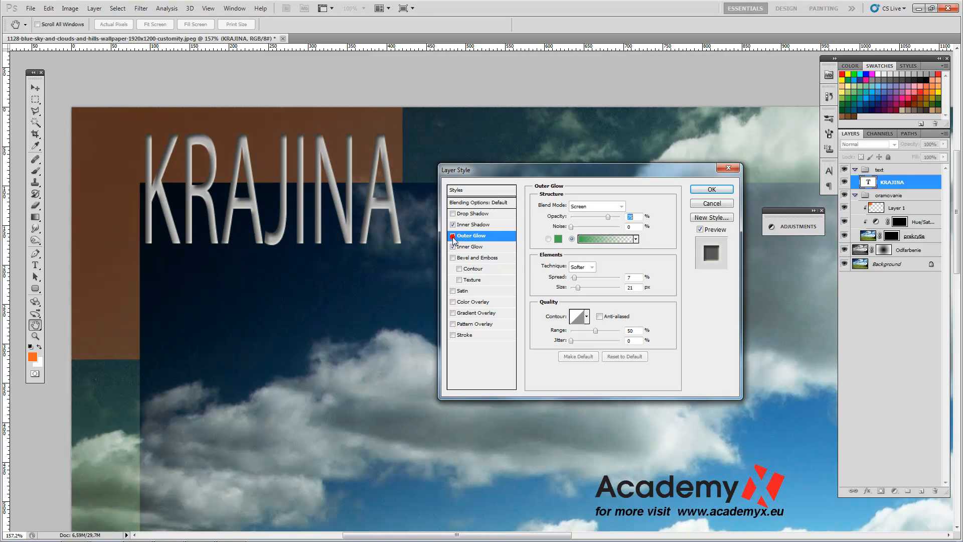
click(453, 224)
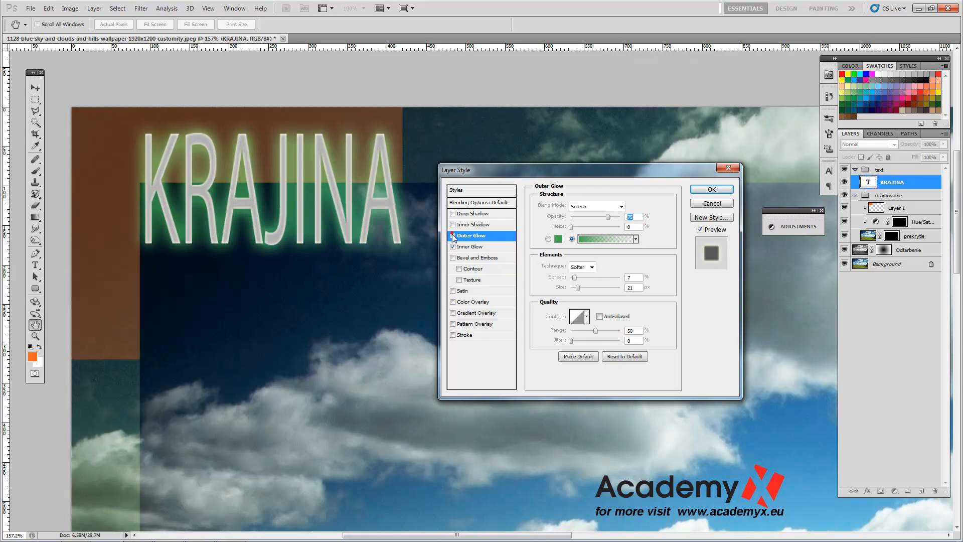
click(453, 236)
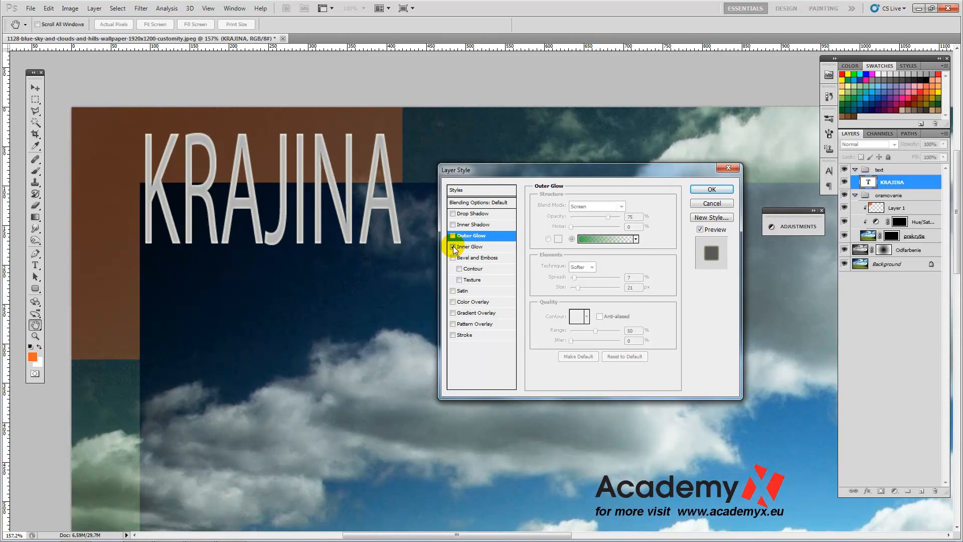
click(453, 247)
click(453, 246)
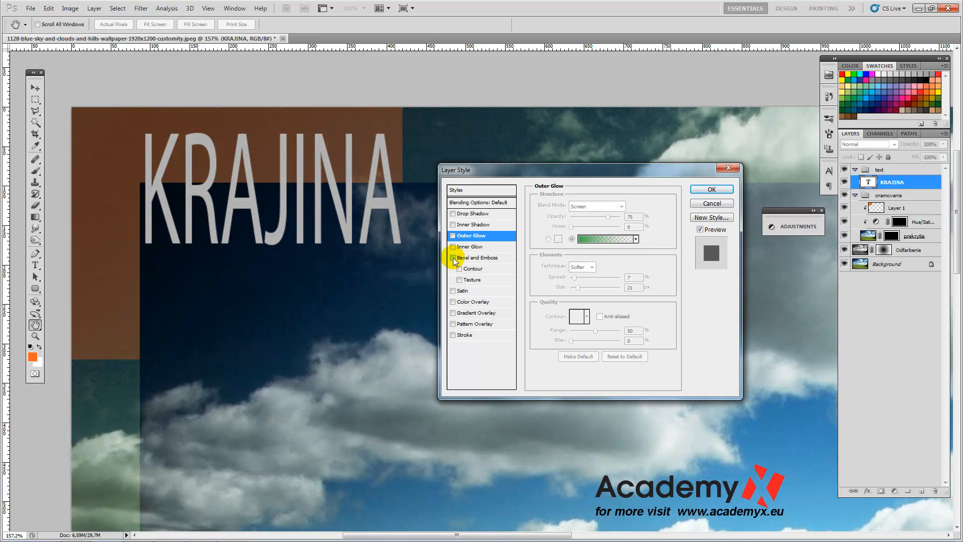
- Try Bevel and Emboss on the KRAJINA text, disable it and show its settings
click(453, 258)
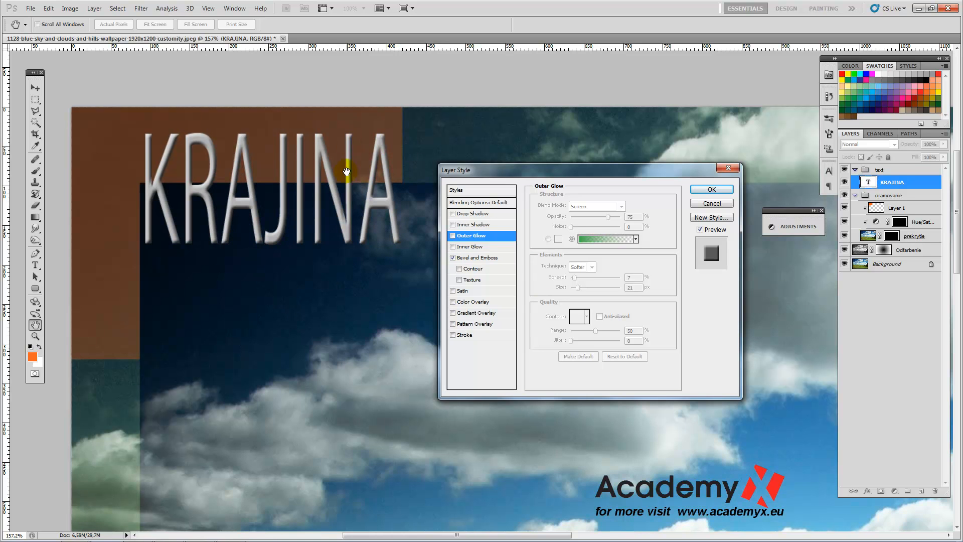
click(453, 258)
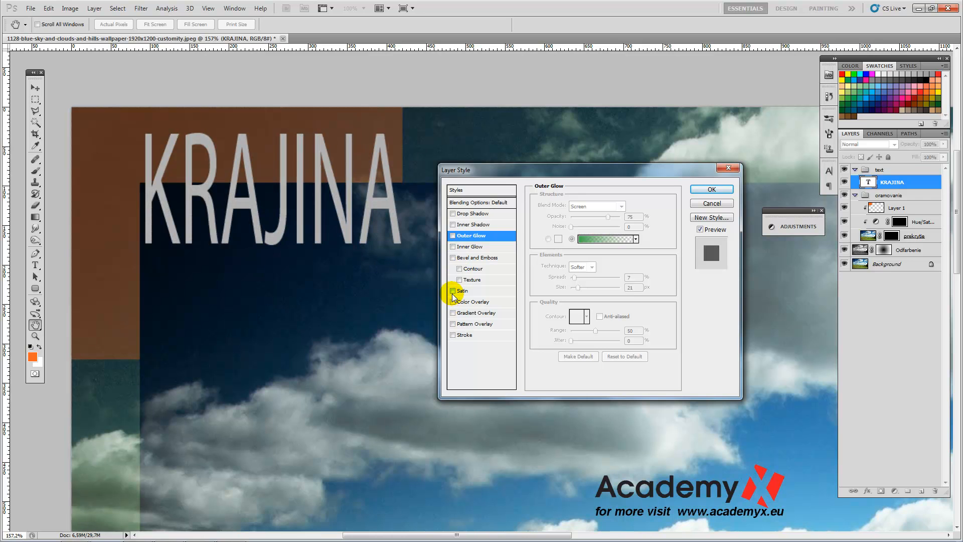
click(459, 258)
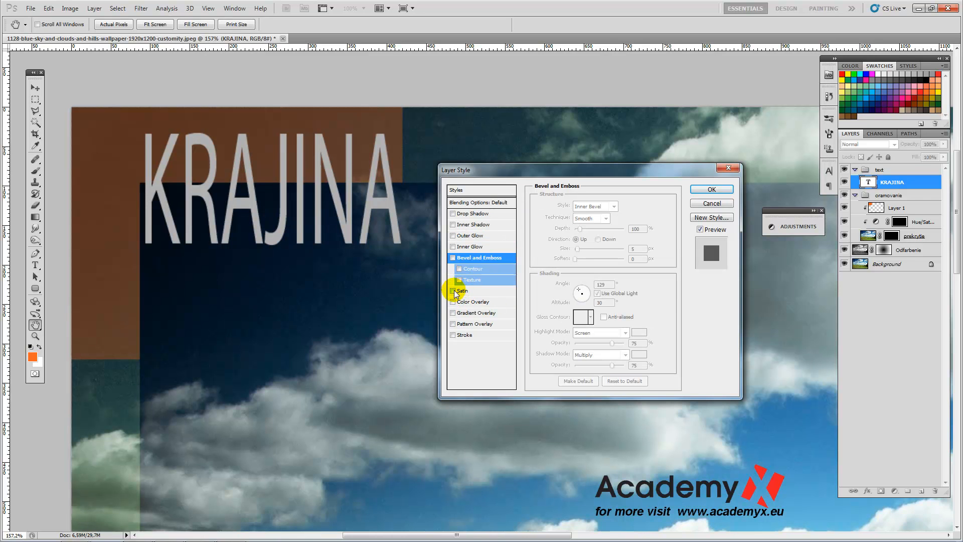
- Try a green (36b330) Color Overlay on the KRAJINA text and disable it
click(464, 303)
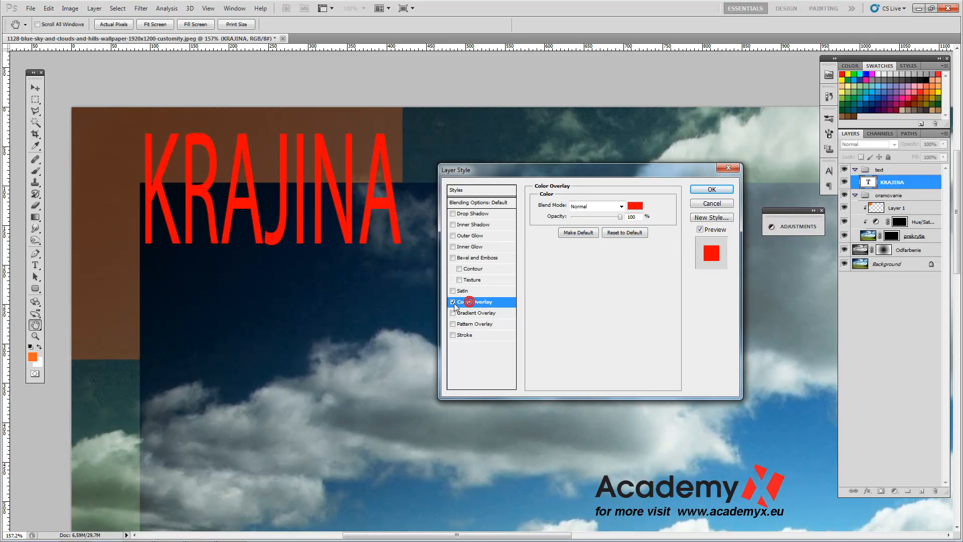
click(634, 206)
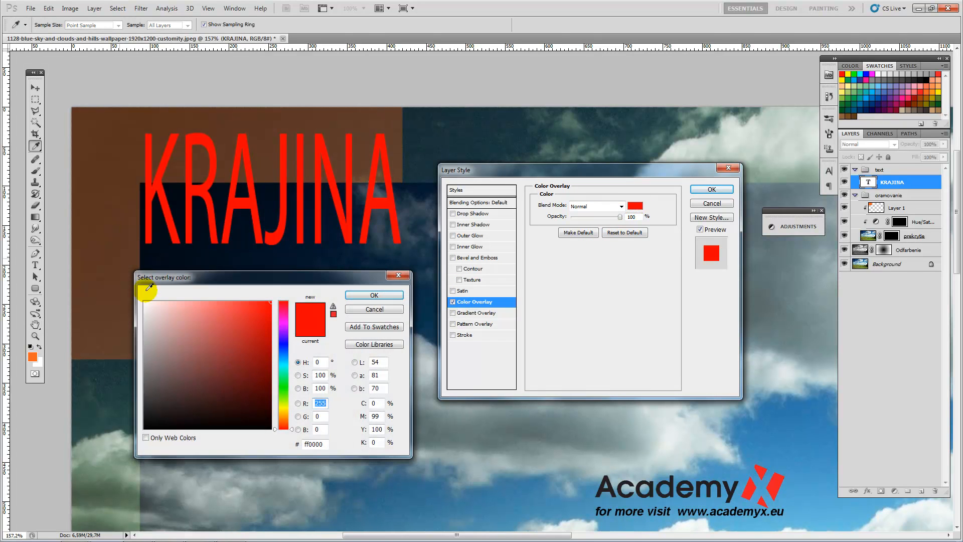
click(280, 389)
click(238, 340)
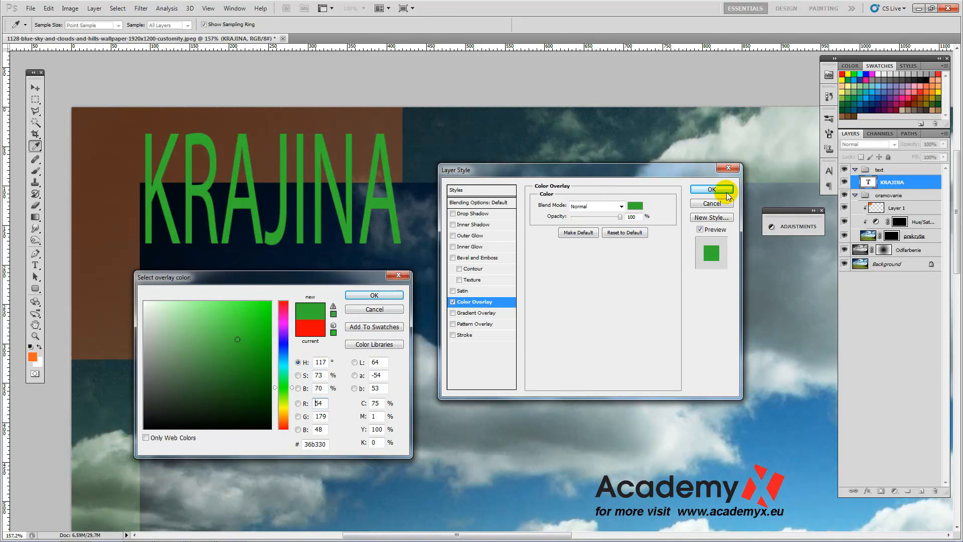
click(376, 295)
click(452, 302)
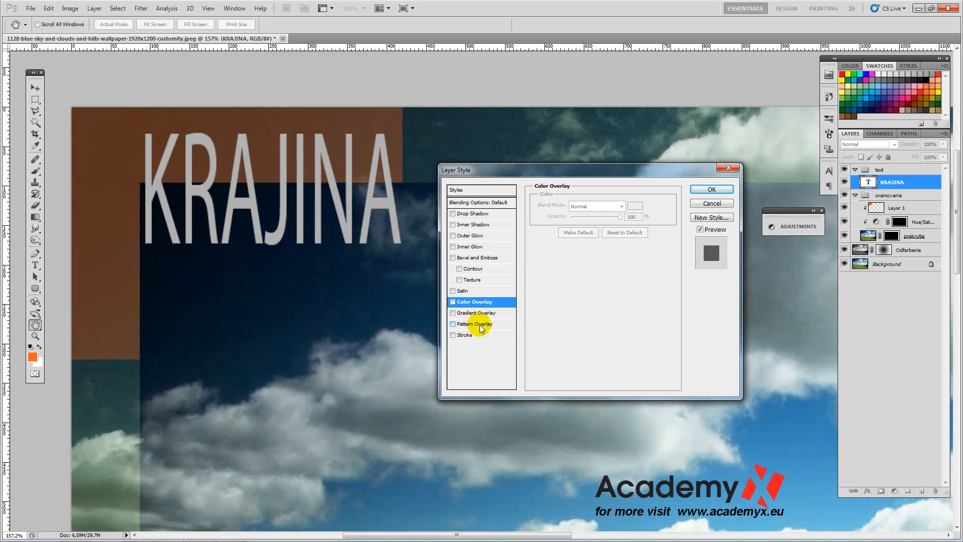
- Add a 1 px Stroke to the KRAJINA text, keeping the Outside position and 100% opacity
click(453, 335)
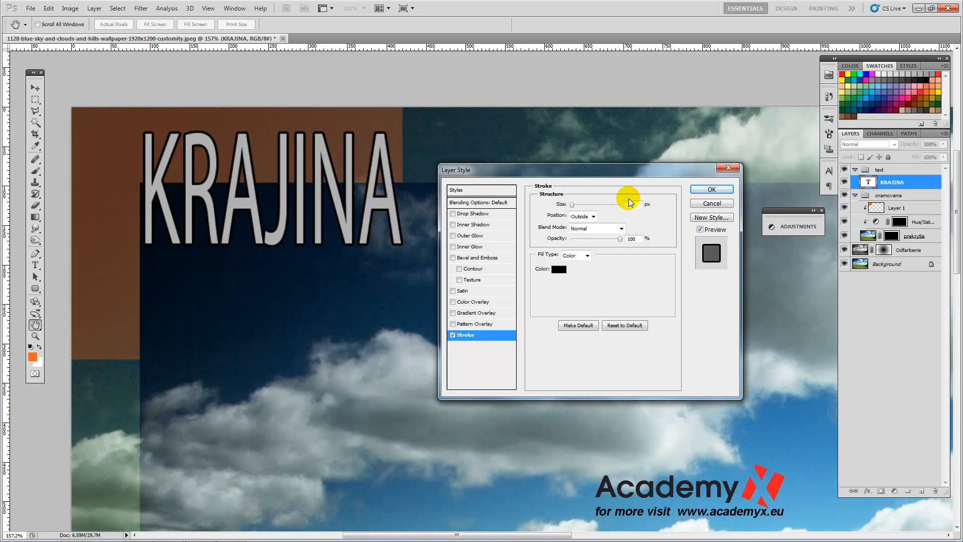
drag(638, 206, 609, 210)
text(1)
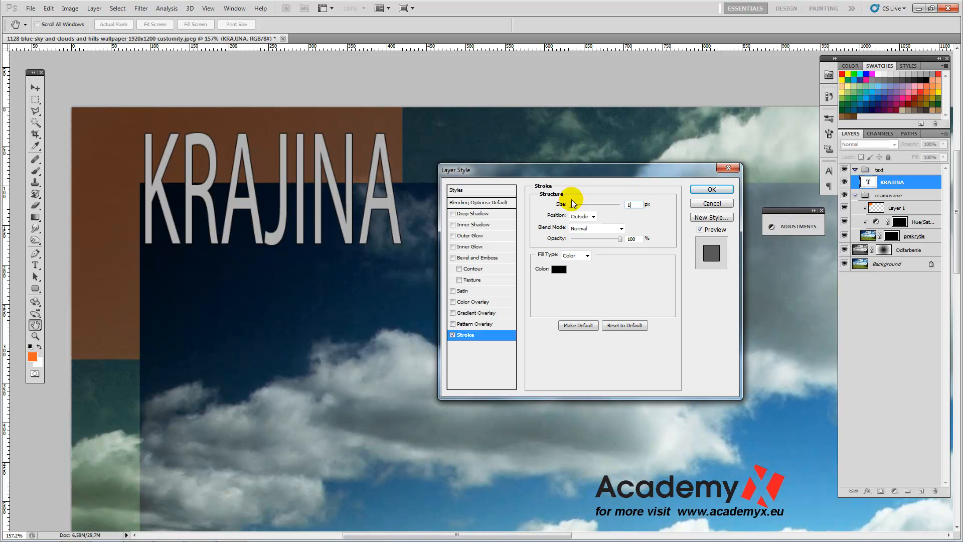
click(592, 217)
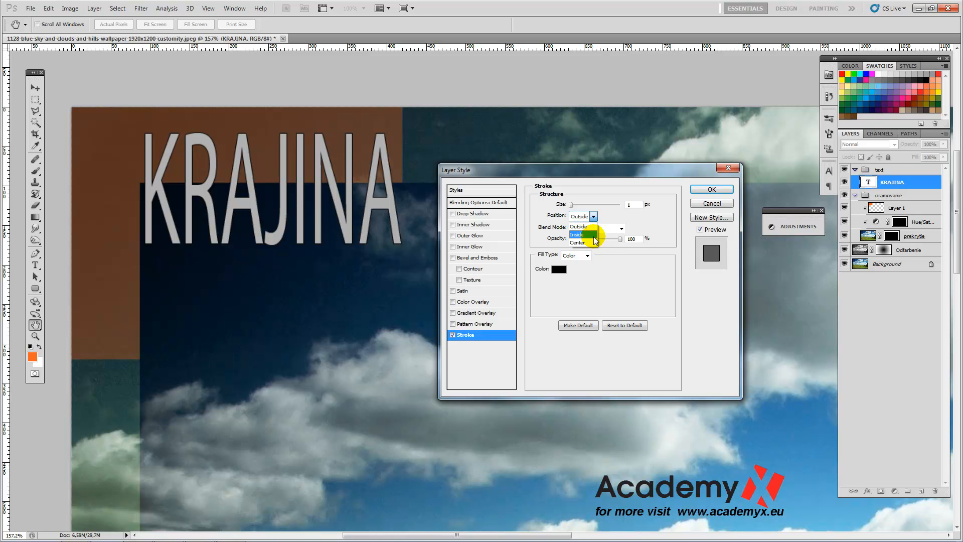
click(639, 222)
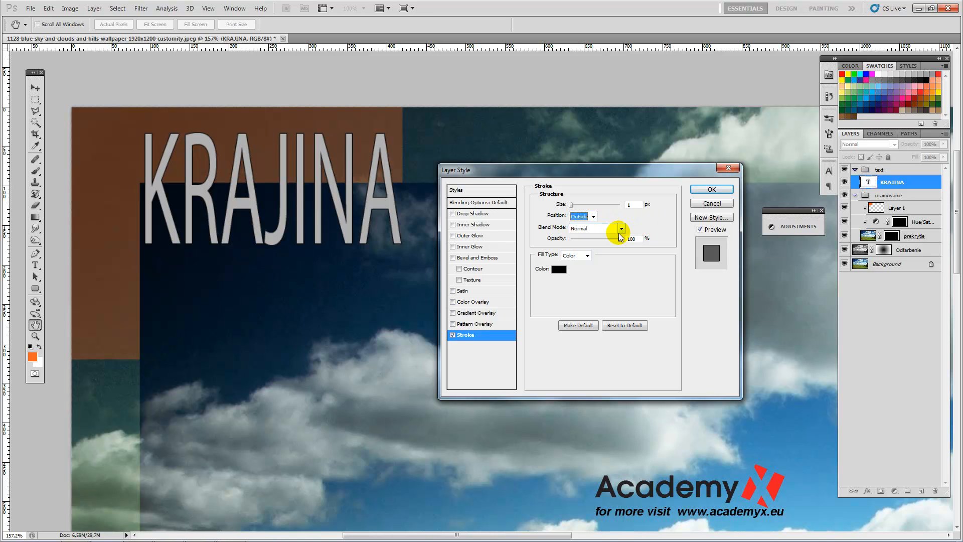
mouse_move(620, 240)
mouse_down()
mouse_move(561, 240)
mouse_move(660, 241)
mouse_move(580, 254)
mouse_move(645, 243)
mouse_up()
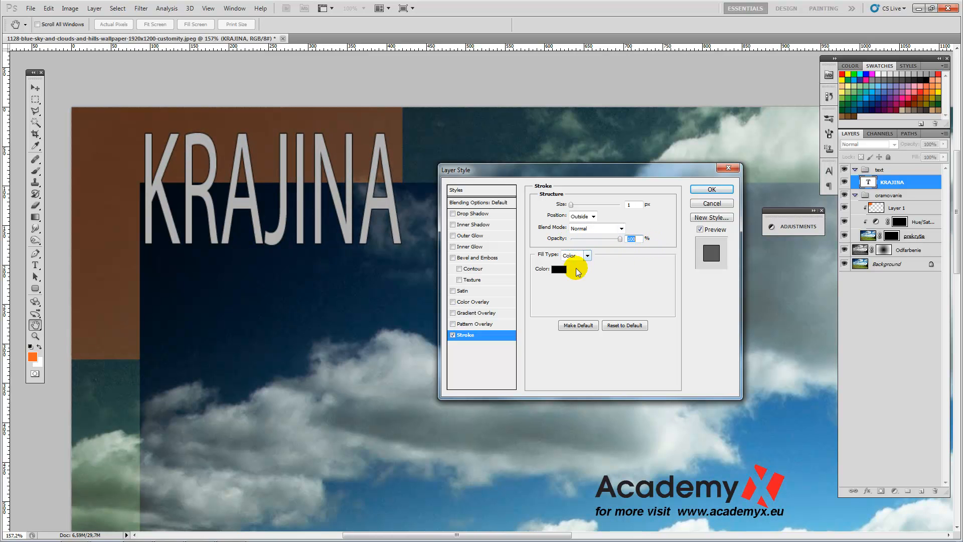
- Set the stroke colour to dark red (c60000)
click(561, 270)
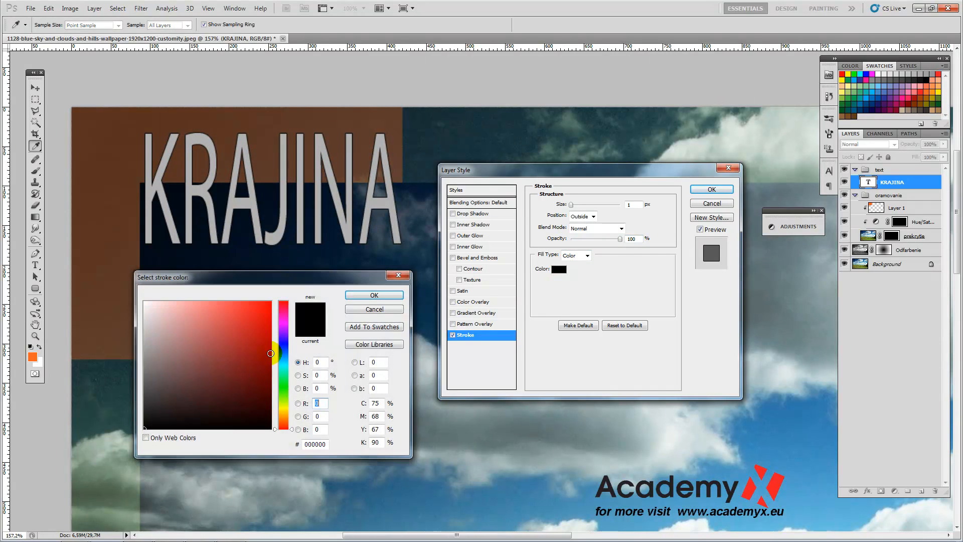
click(261, 342)
mouse_move(261, 342)
mouse_down()
mouse_move(271, 339)
mouse_move(250, 352)
mouse_move(266, 370)
mouse_move(275, 321)
mouse_move(311, 299)
mouse_up()
click(271, 330)
click(272, 330)
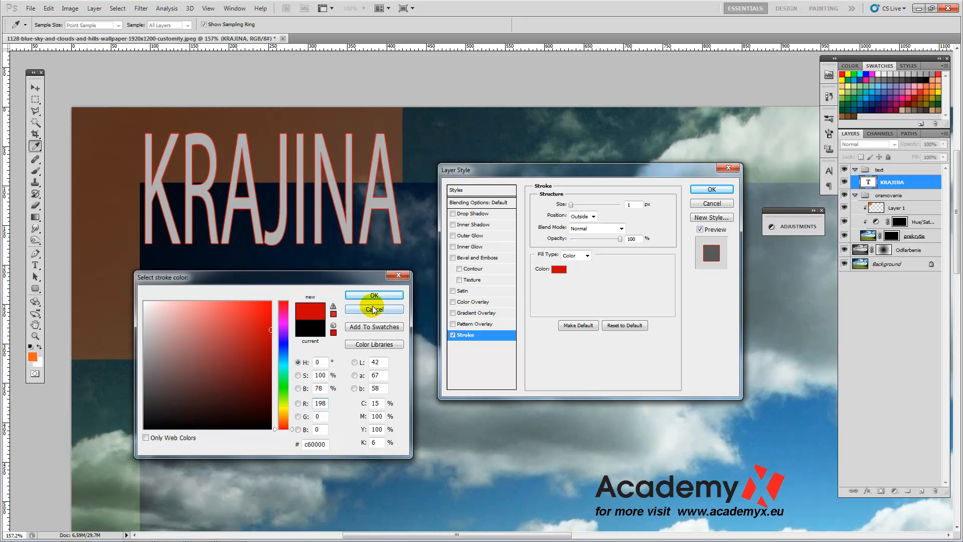
click(361, 296)
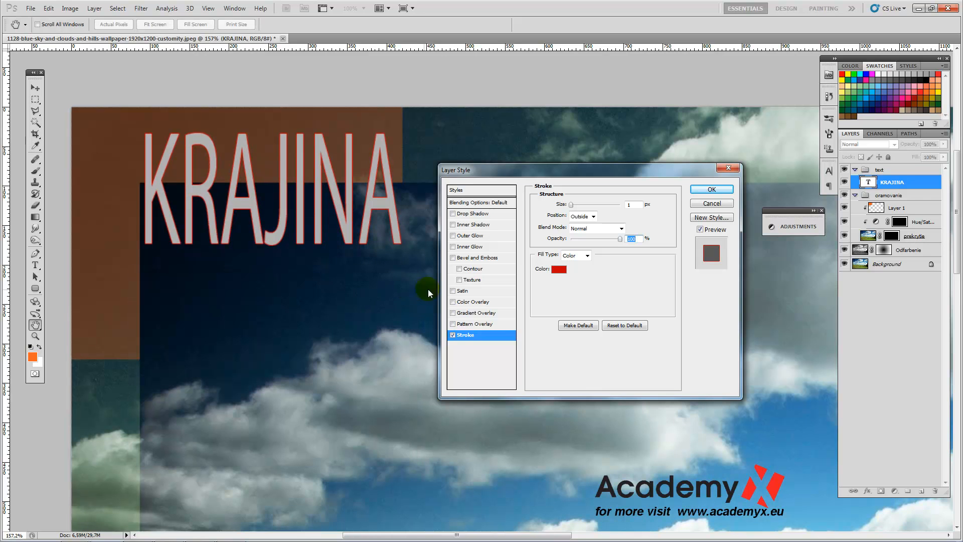
- Toggle Drop Shadow on and off, and enable Inner Shadow and Outer Glow together with the stroke
click(453, 213)
click(453, 214)
click(453, 224)
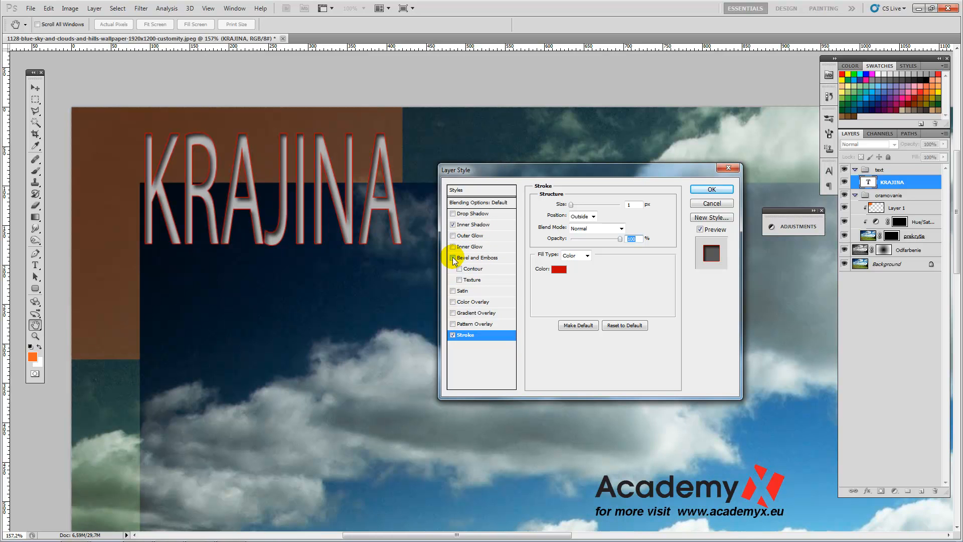
click(453, 236)
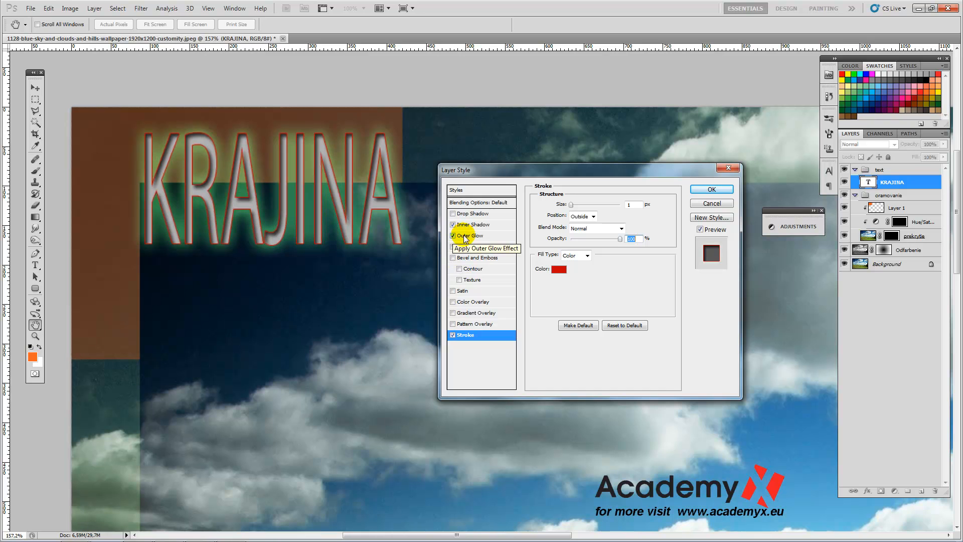
- Lower the Outer Glow's opacity to about 27% and apply the layer style
click(465, 237)
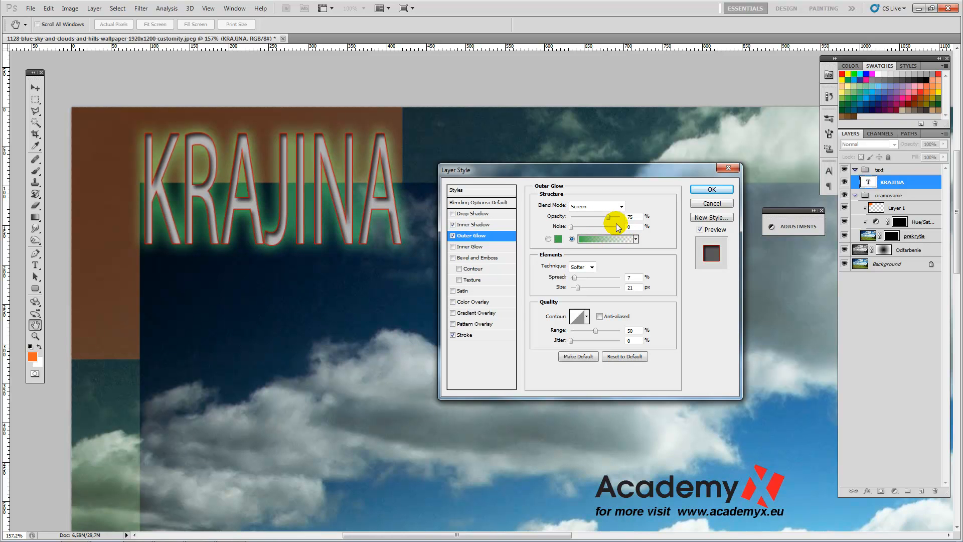
drag(609, 216, 584, 218)
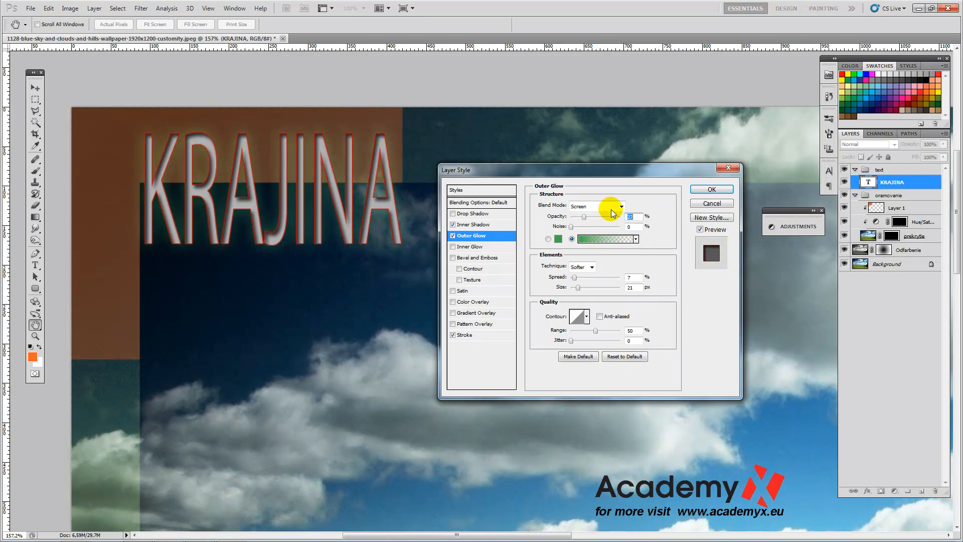
click(712, 189)
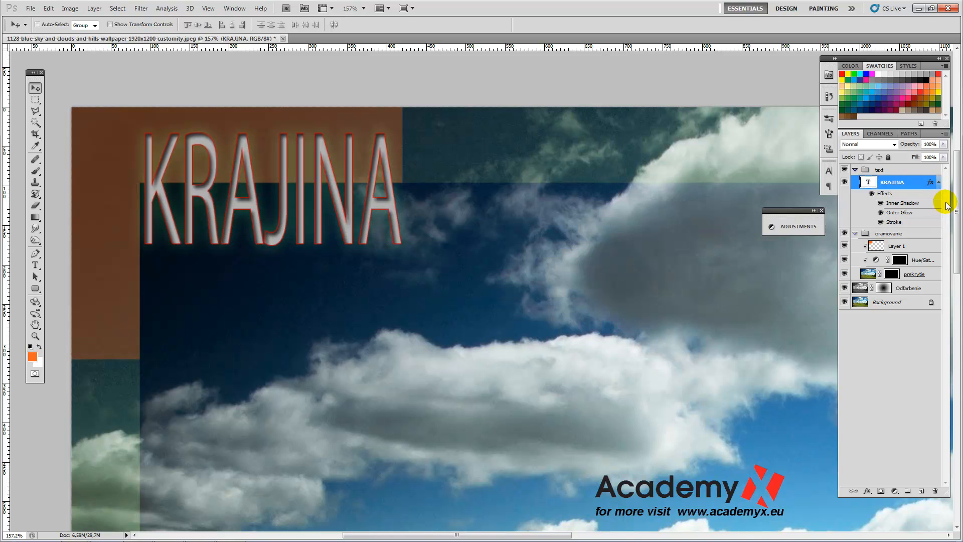
- Collapse and re-expand the list of effects under the KRAJINA layer
click(940, 185)
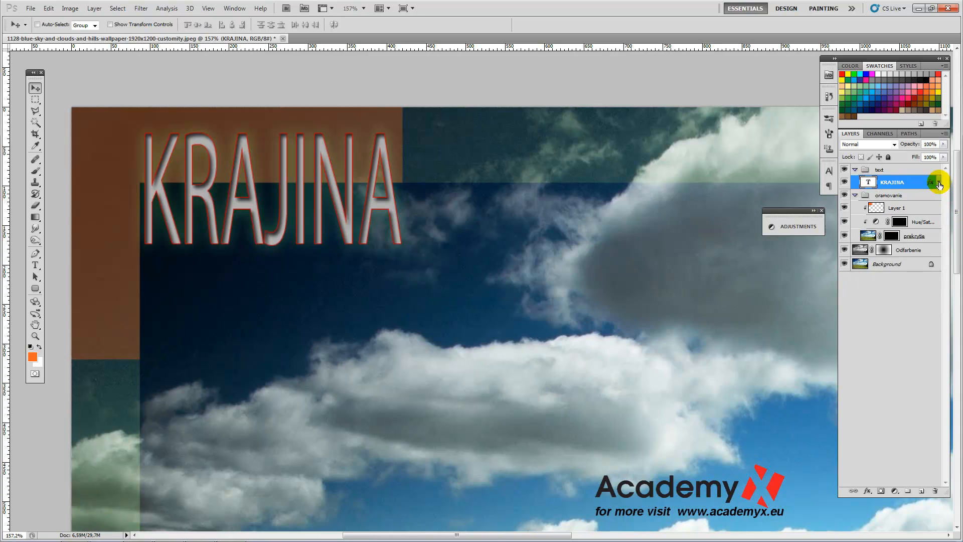
click(940, 184)
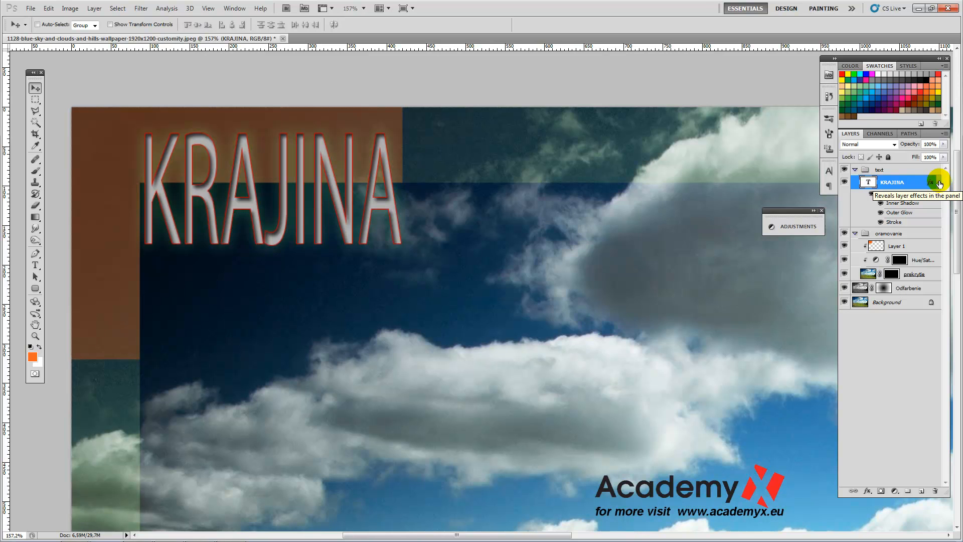
click(940, 184)
click(940, 184)
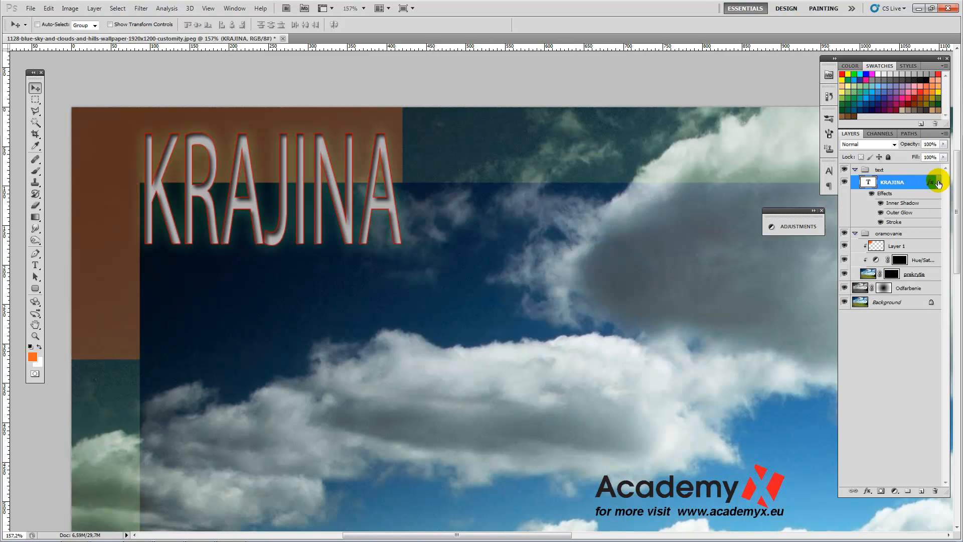
- Copy the layer style of the KRAJINA text layer
right_click(914, 181)
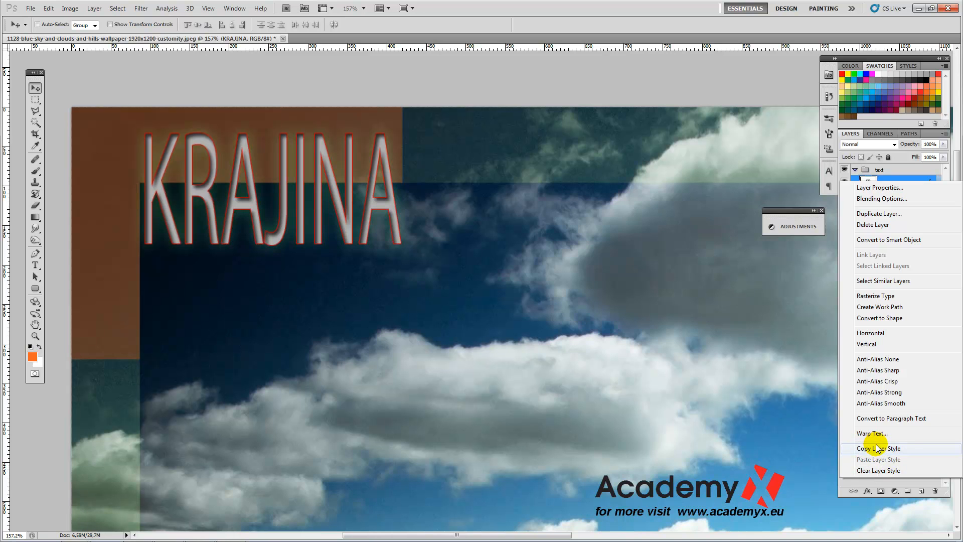
click(902, 450)
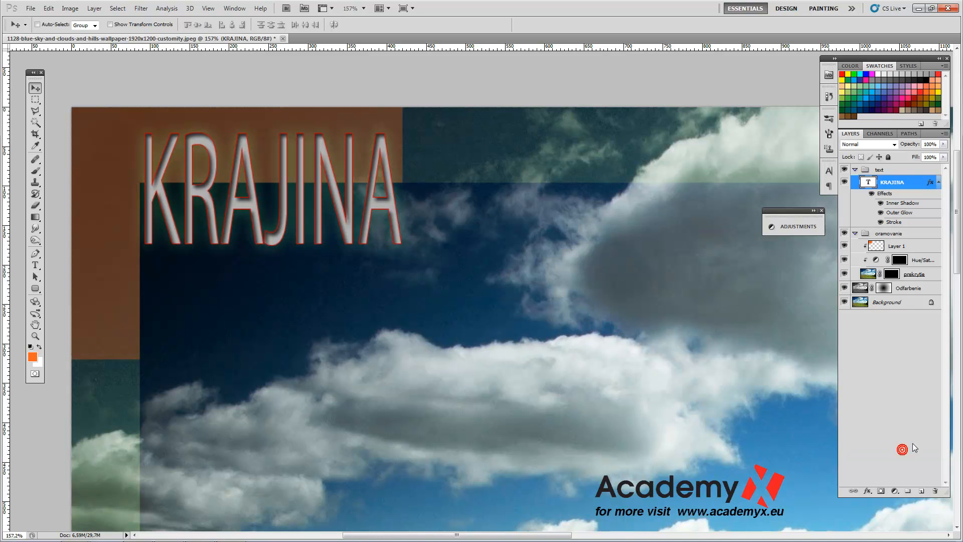
- Paste the copied layer style onto the prekrytie layer and check its list of effects
click(929, 275)
right_click(930, 277)
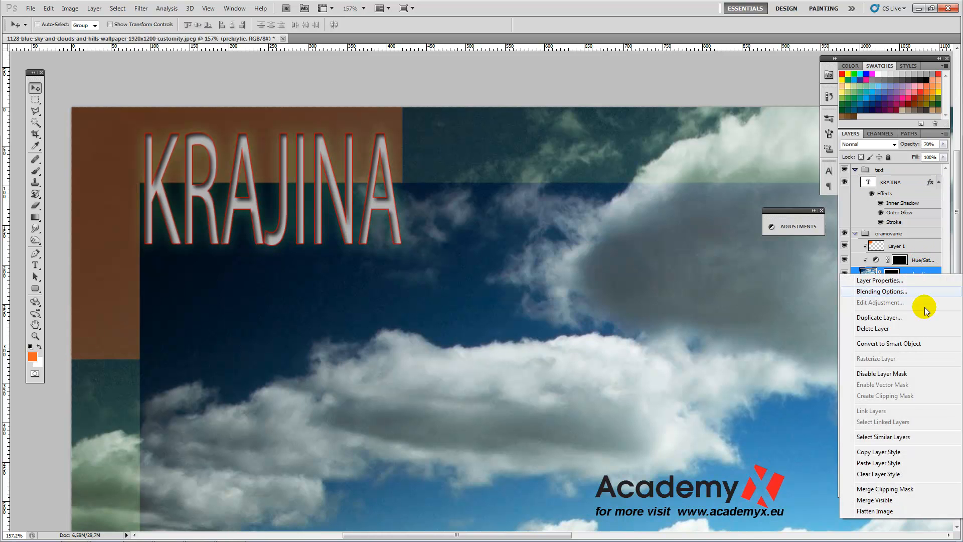
click(892, 463)
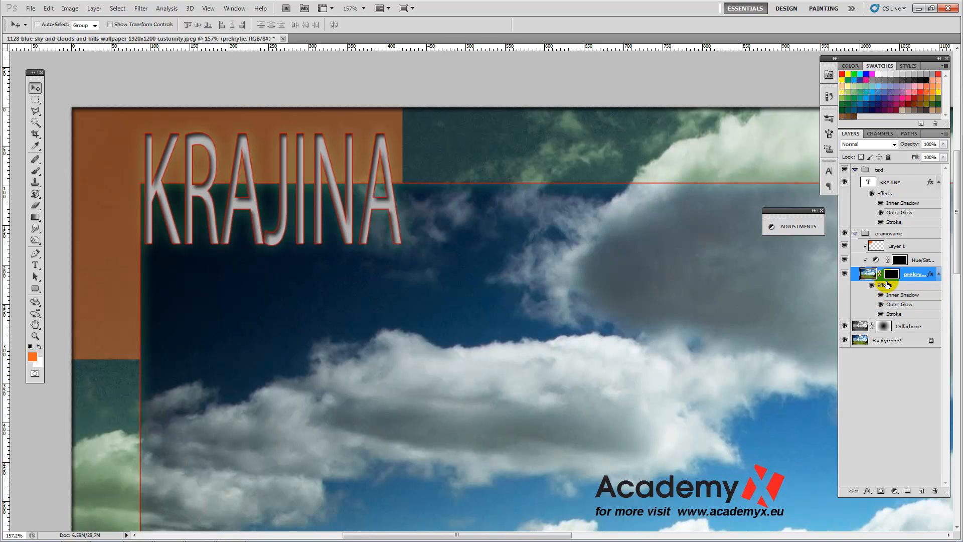
click(939, 276)
click(939, 276)
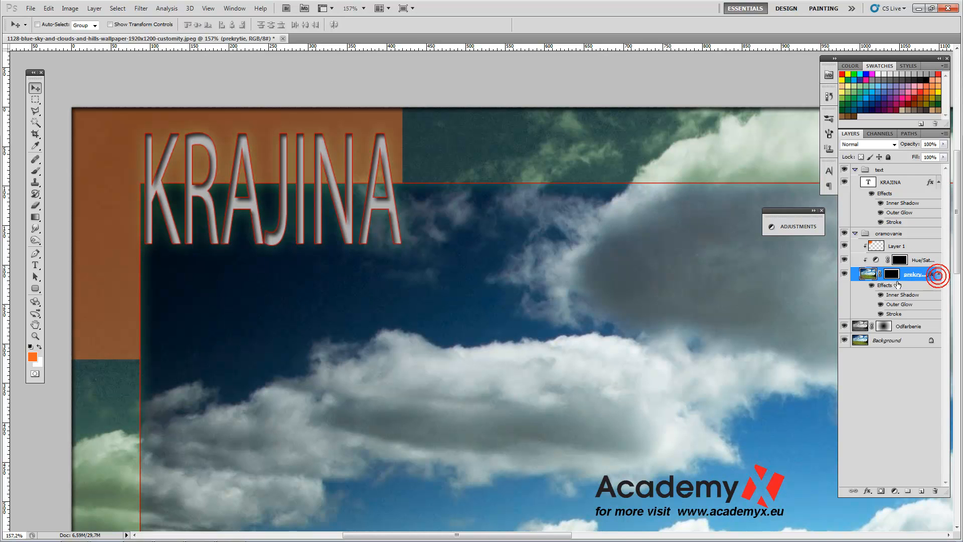
- Hide the Inner Shadow and Stroke effects on prekrytie, and collapse the effect lists of prekrytie and KRAJINA
click(881, 295)
click(881, 296)
click(881, 296)
click(882, 314)
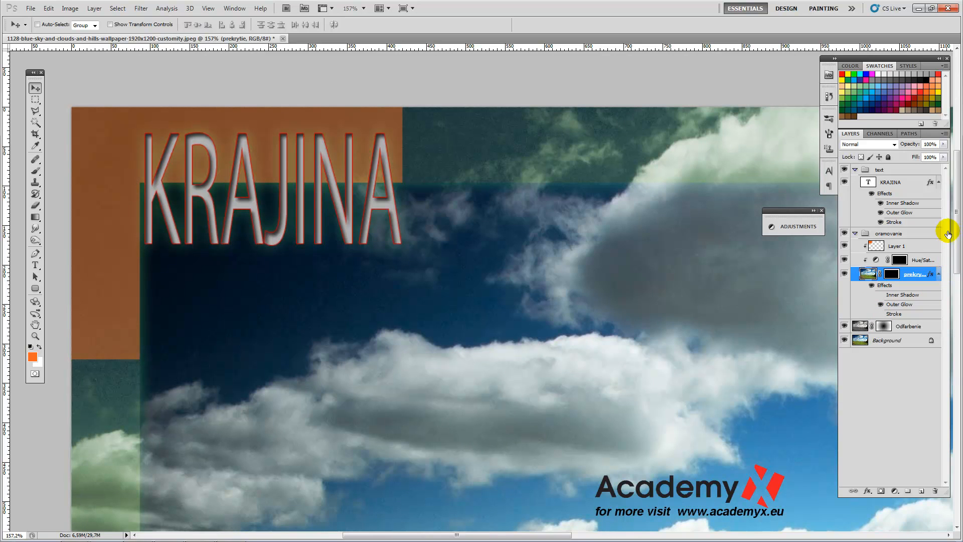
click(939, 275)
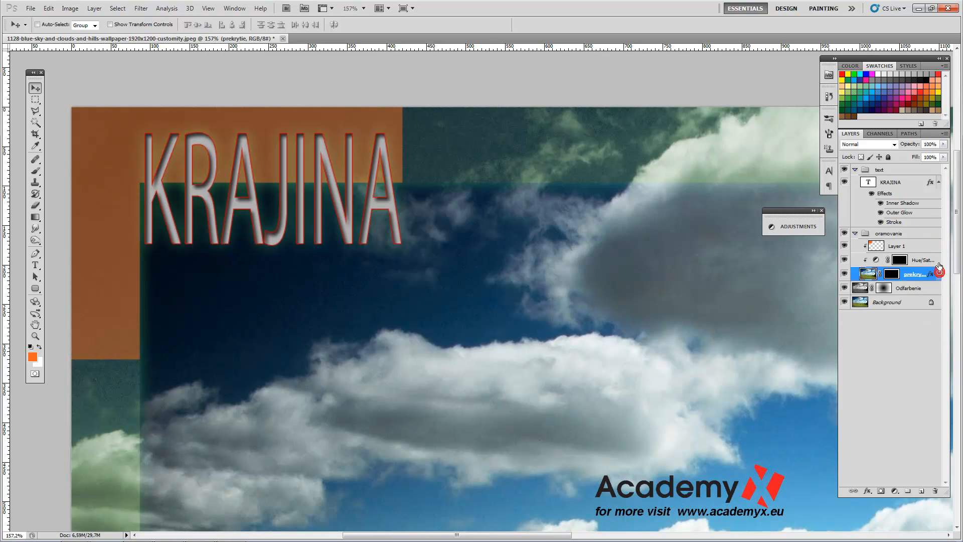
click(939, 183)
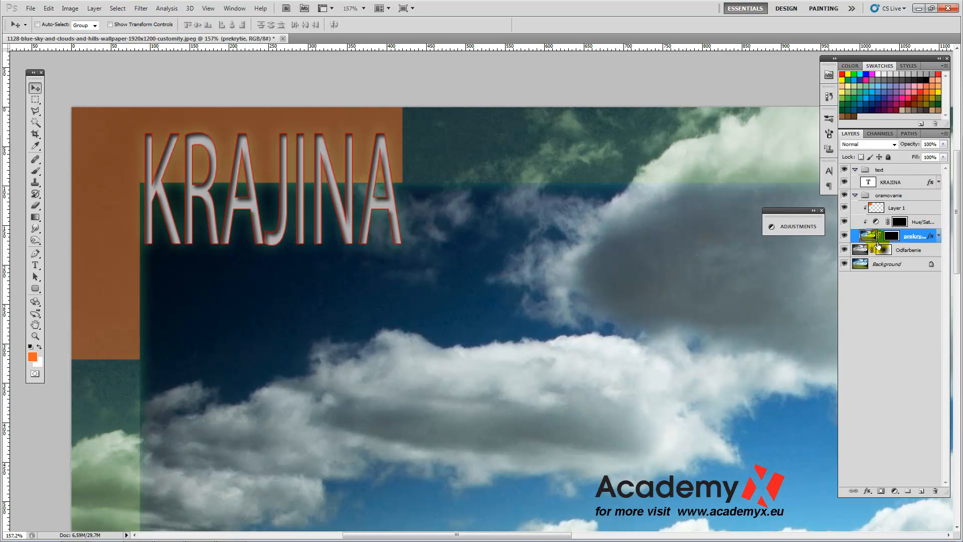
scroll(413, 284, down, 3)
scroll(346, 198, down, 2)
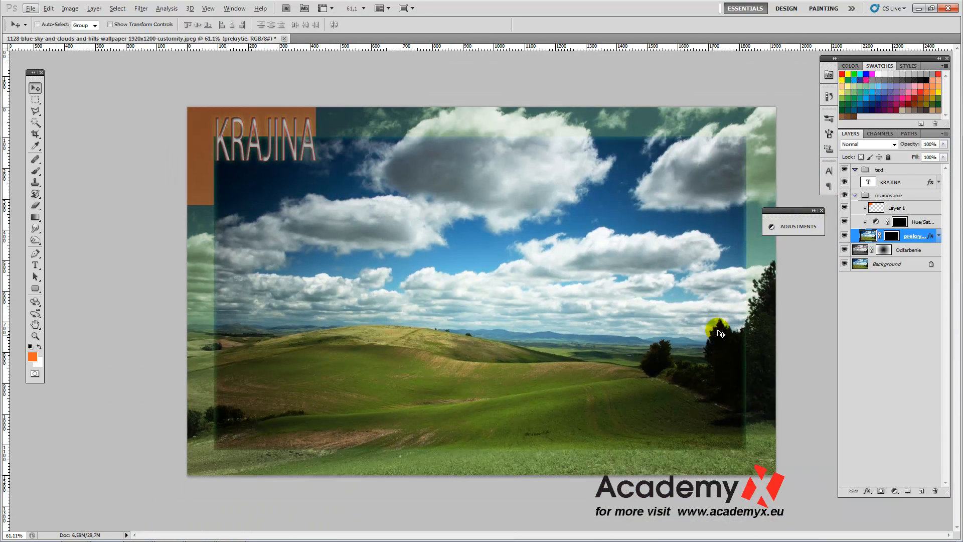
- Enable the Stroke effect in the prekrytie layer's style and set its size to 4 px
right_click(932, 237)
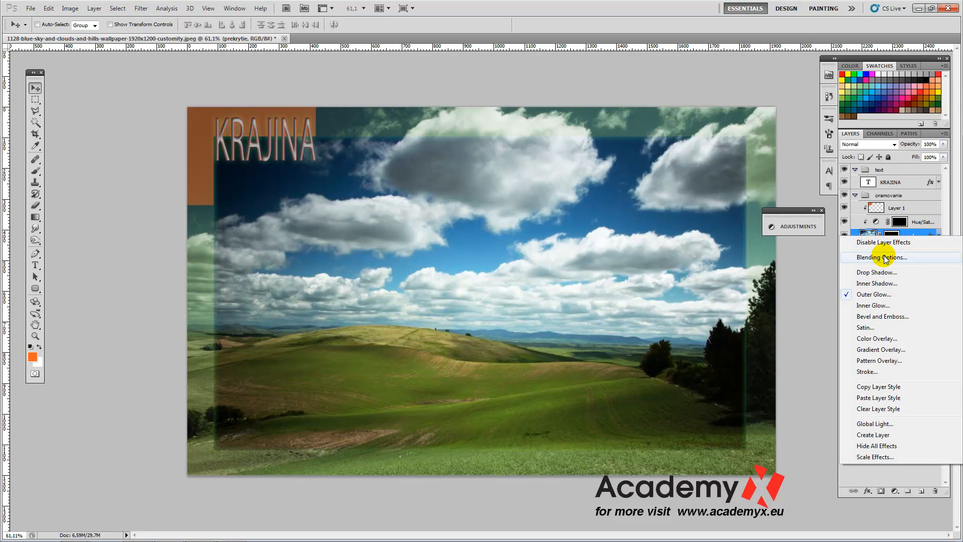
click(928, 234)
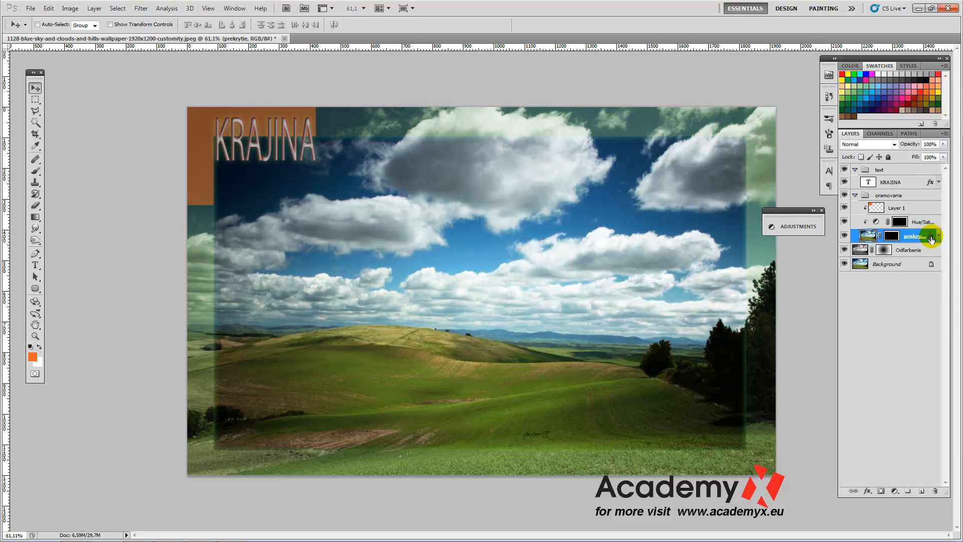
double_click(932, 236)
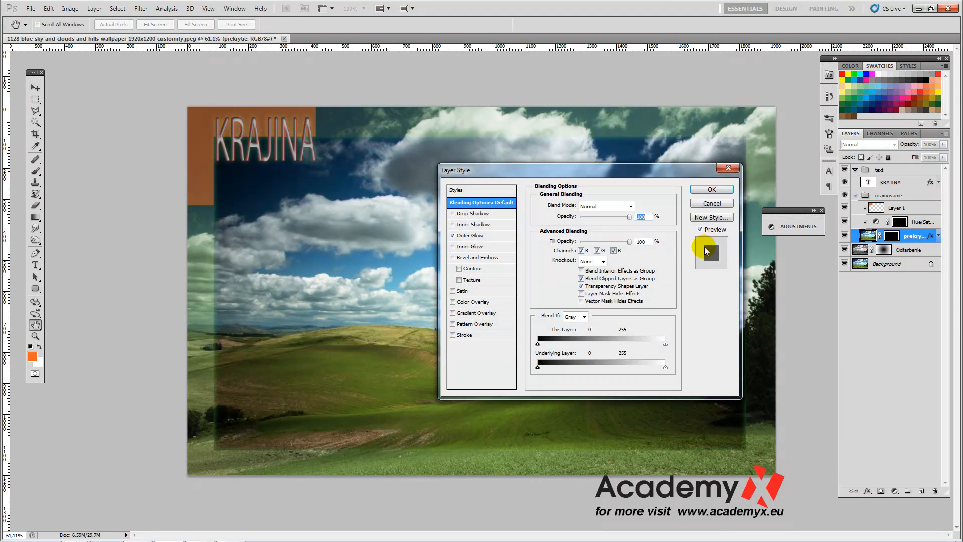
click(454, 334)
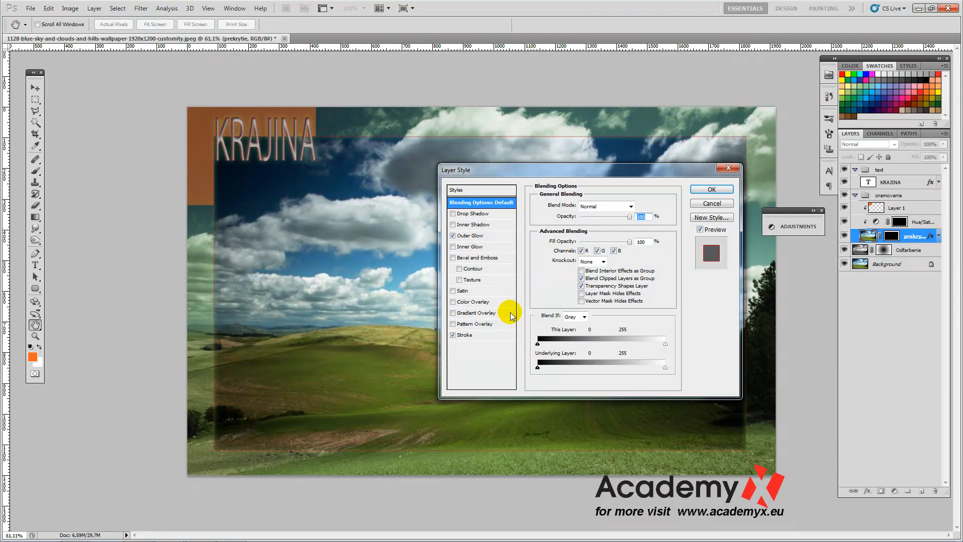
click(477, 334)
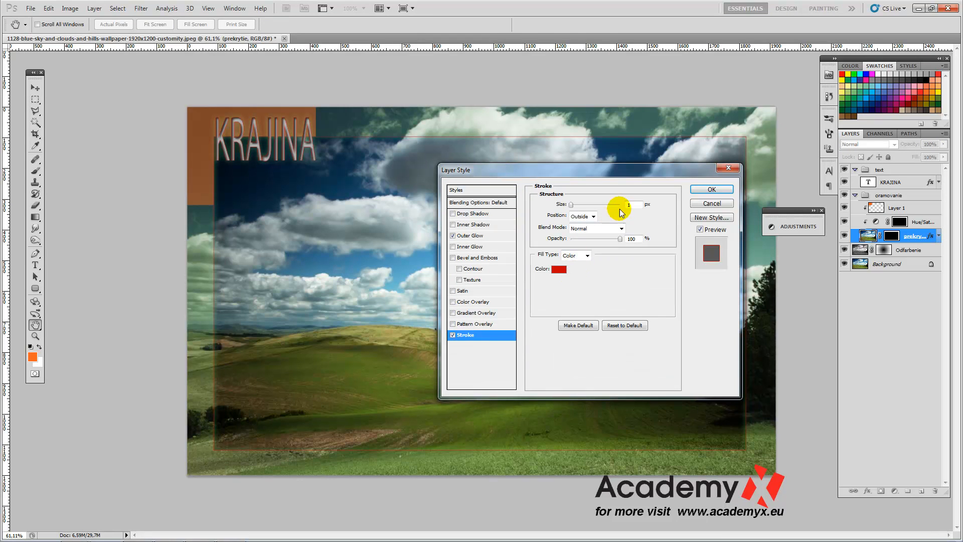
double_click(633, 204)
text(4)
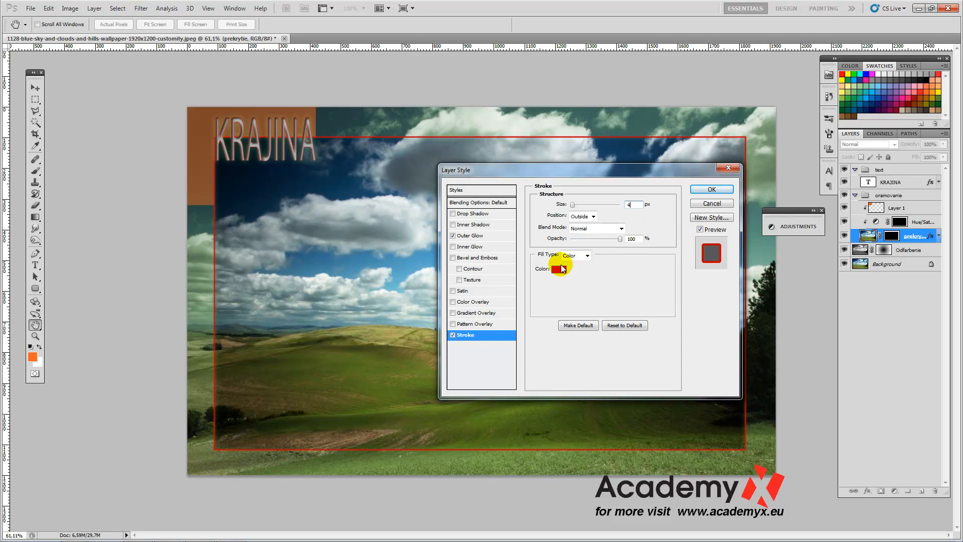
- Change the prekrytie stroke color to white (ffffff) and apply the layer style
click(559, 269)
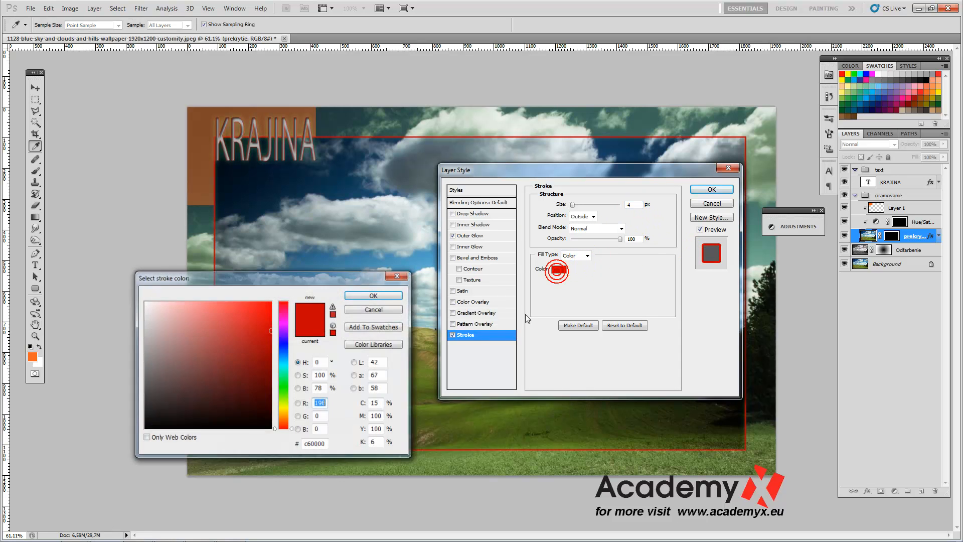
mouse_move(235, 375)
mouse_down()
mouse_move(73, 434)
mouse_move(155, 355)
mouse_move(160, 361)
mouse_move(118, 291)
mouse_up()
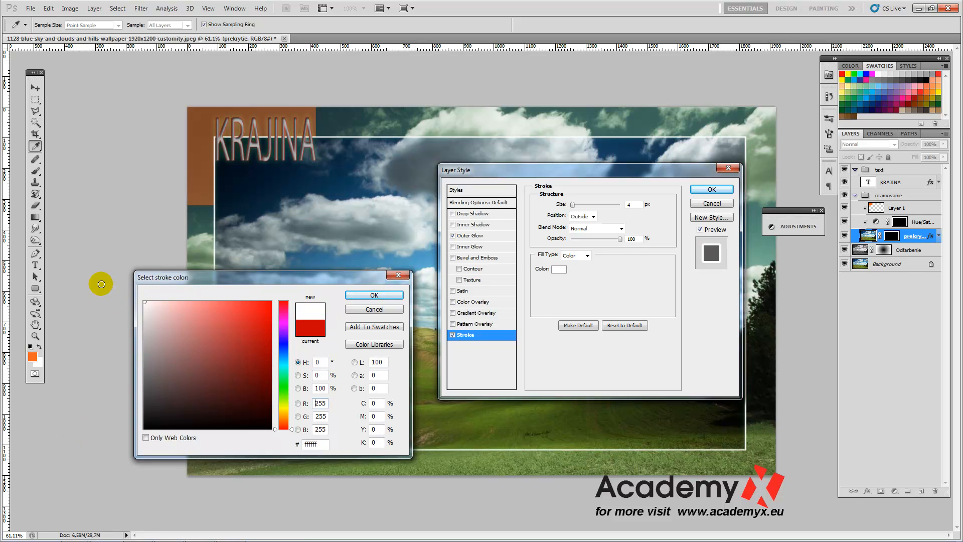
click(387, 296)
click(715, 189)
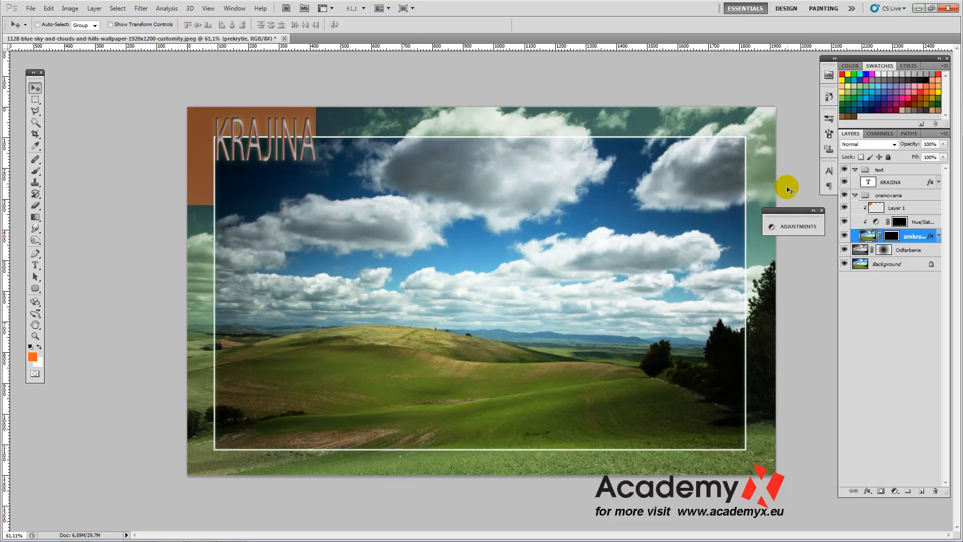
- Duplicate the Background layer and move the copy to the top of the layer stack
click(900, 266)
key(ctrl+j)
drag(903, 264, 888, 169)
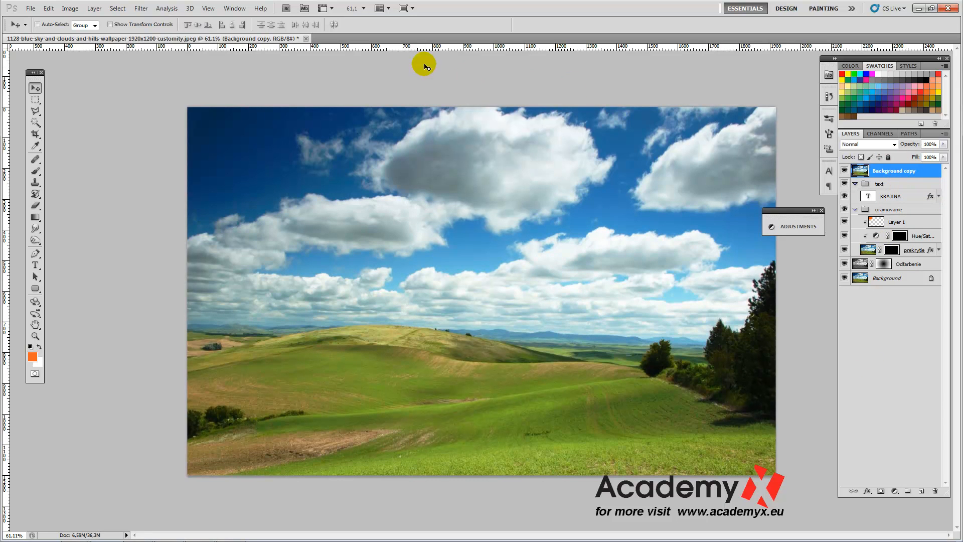
- Try the Clouds render filter with Darken blending on the Background copy, and revert to the history state before the clouds
click(142, 9)
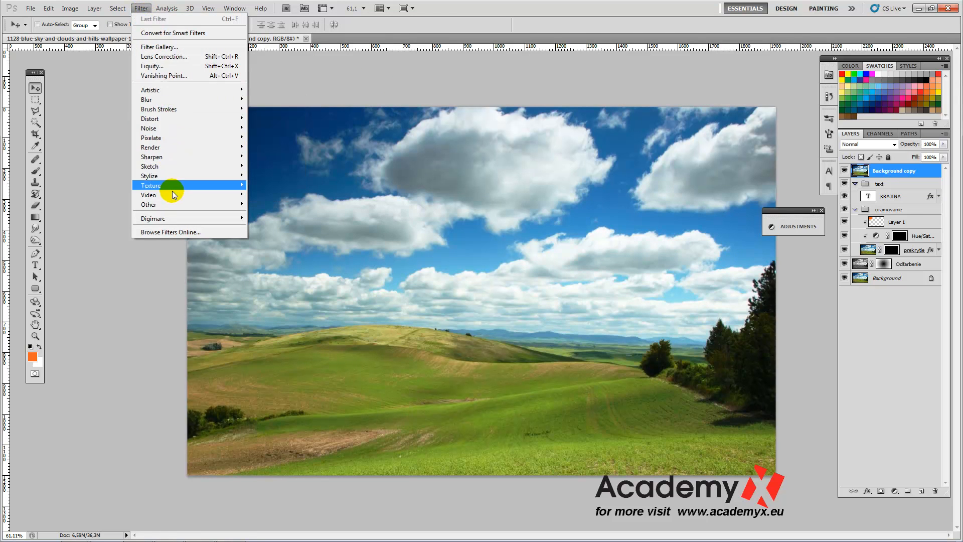
mouse_move(194, 91)
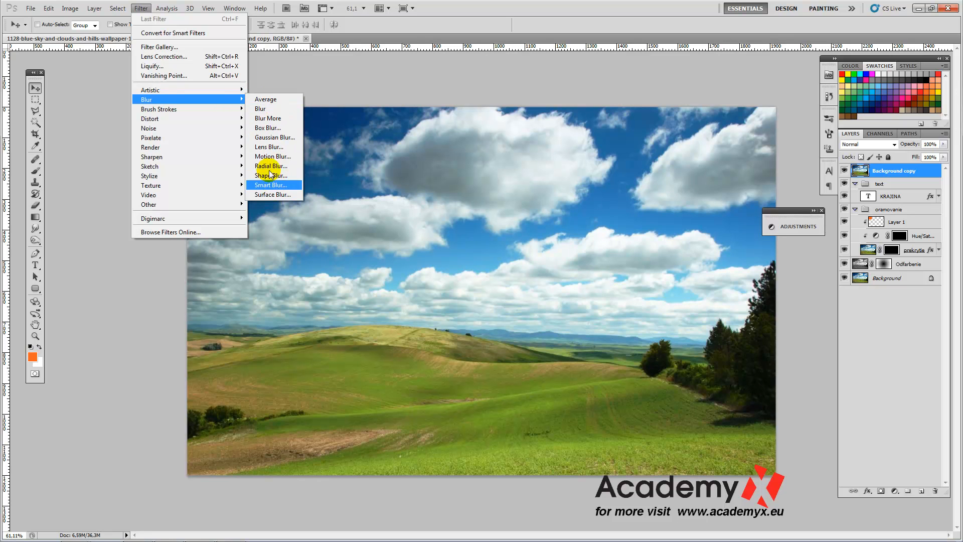
mouse_move(208, 127)
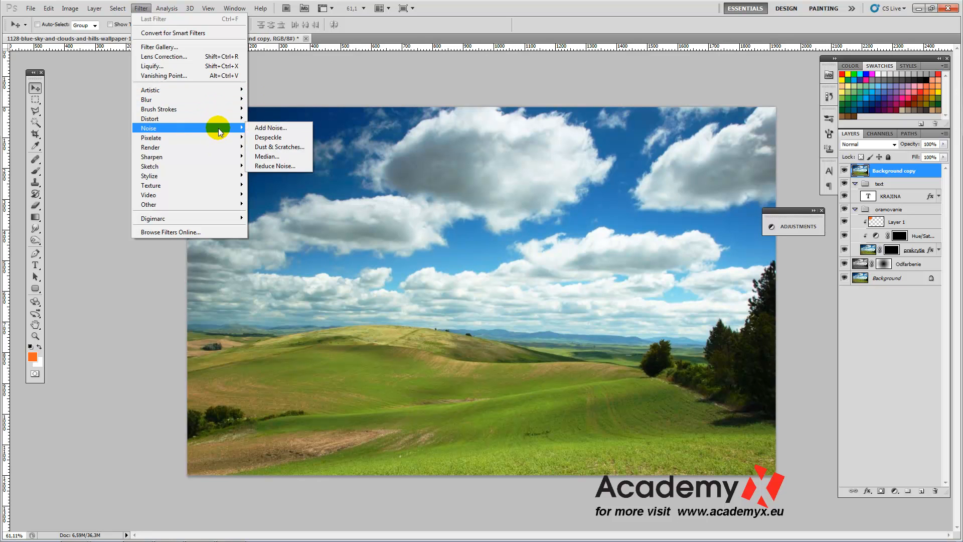
mouse_move(212, 147)
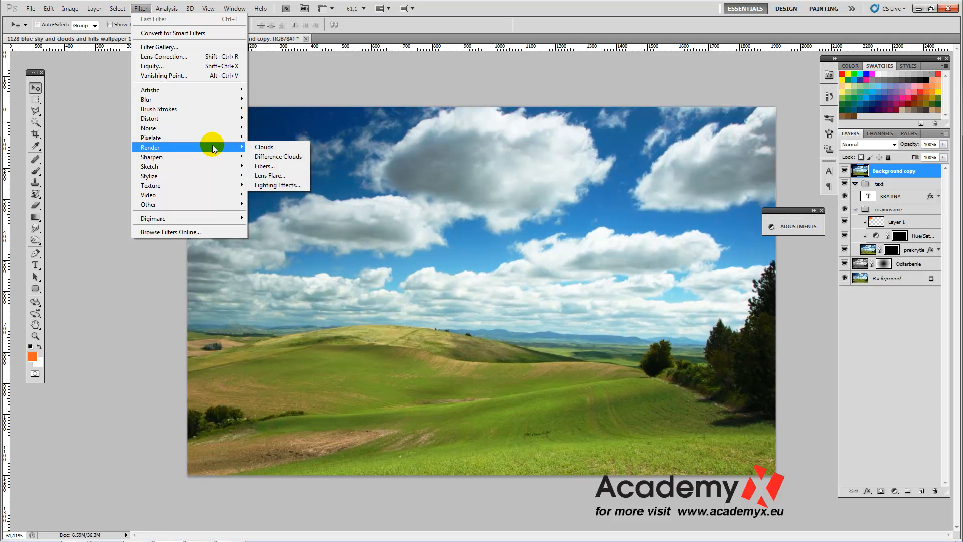
click(270, 147)
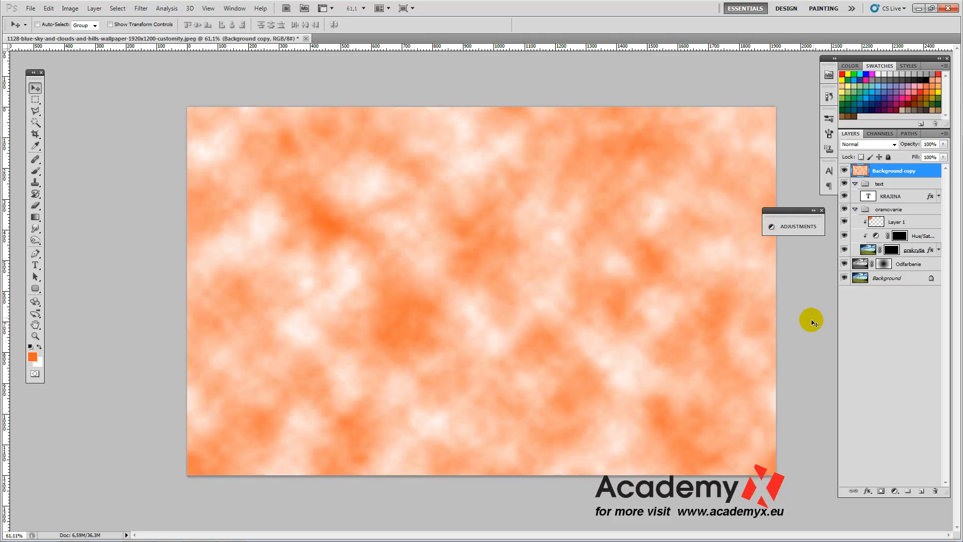
click(860, 144)
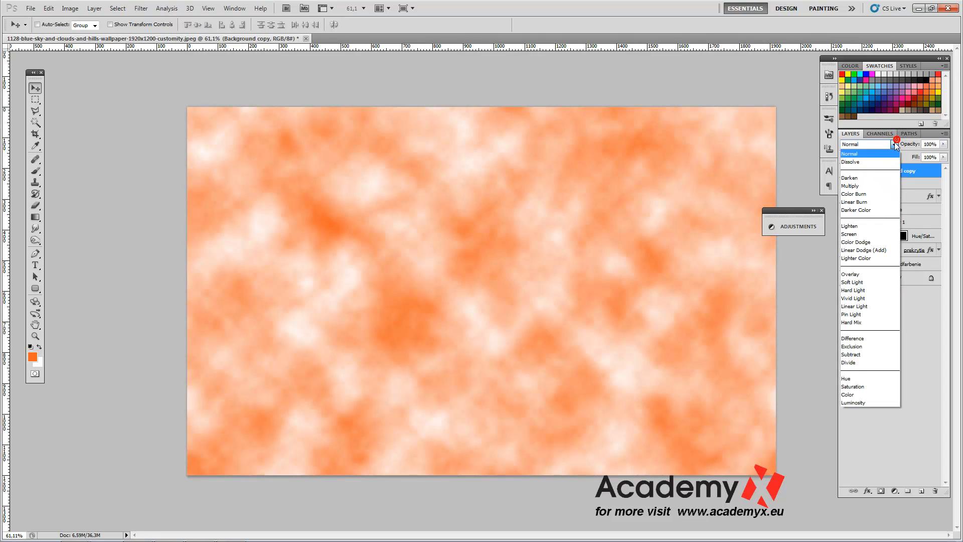
click(867, 180)
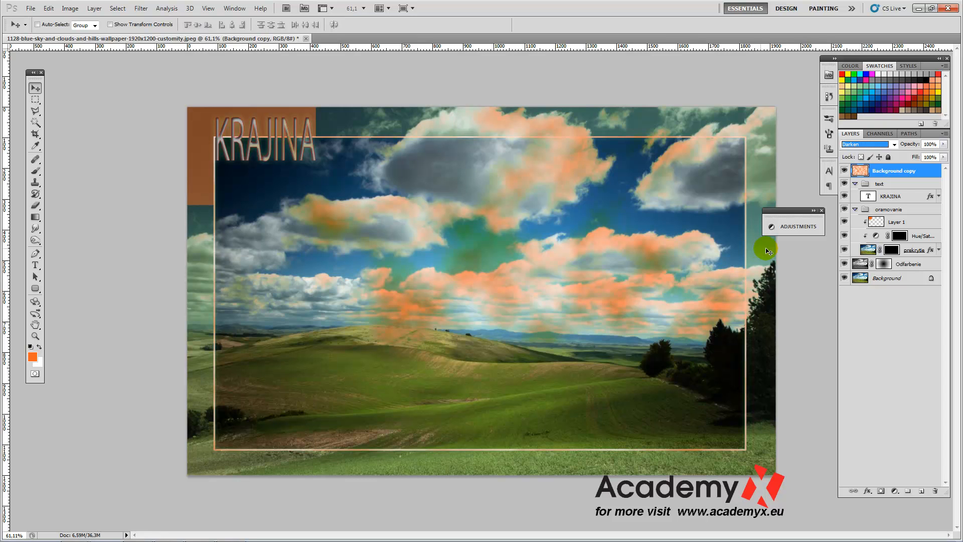
click(829, 94)
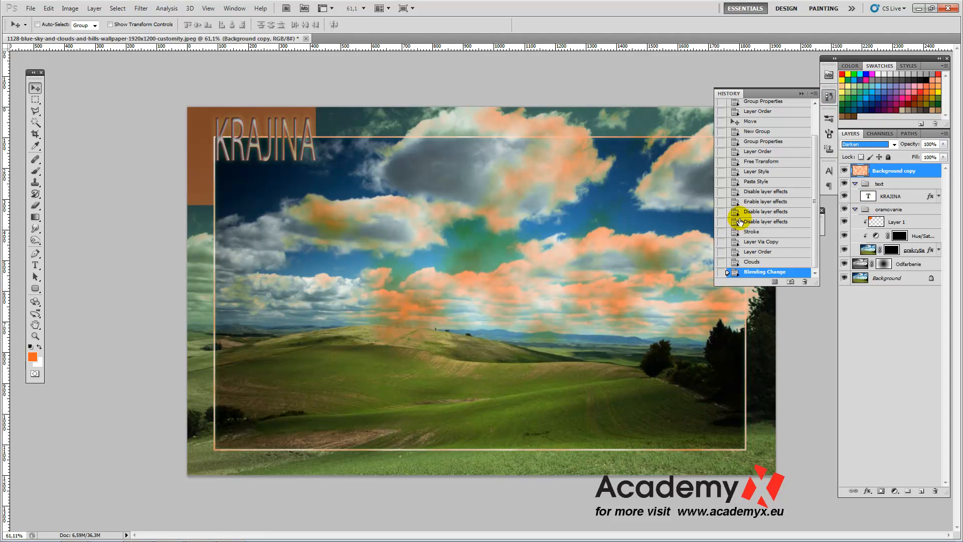
click(753, 252)
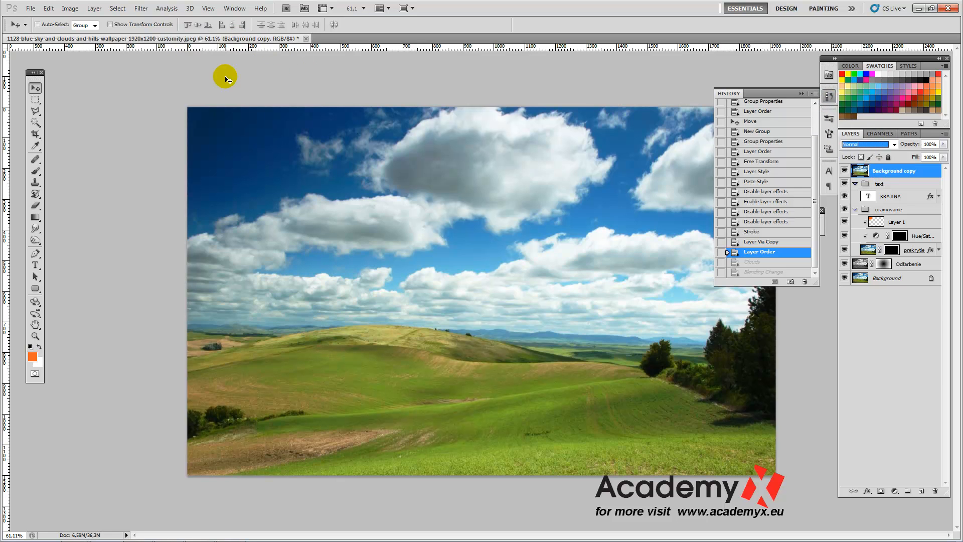
- Apply a Gaussian Blur with a radius of about 18.6 pixels to the Background copy layer
click(142, 8)
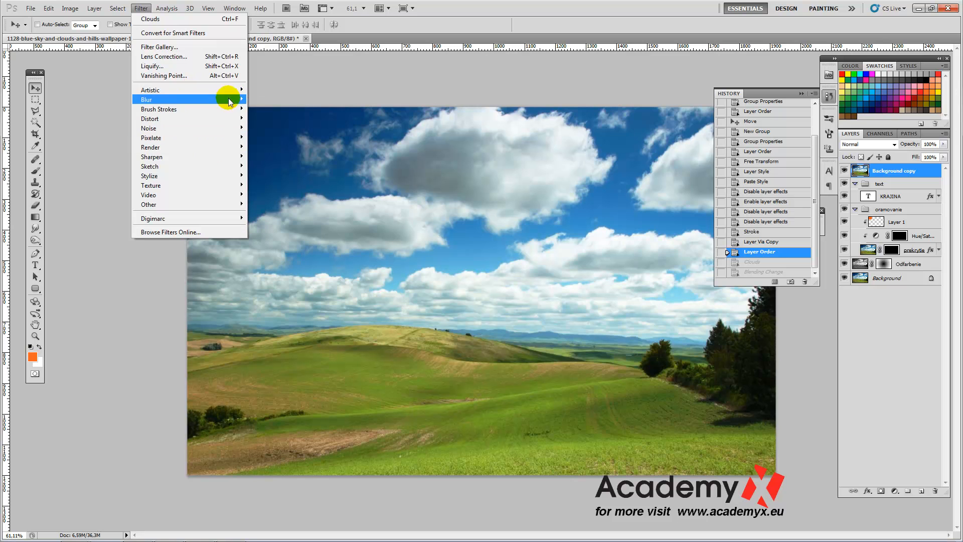
mouse_move(226, 99)
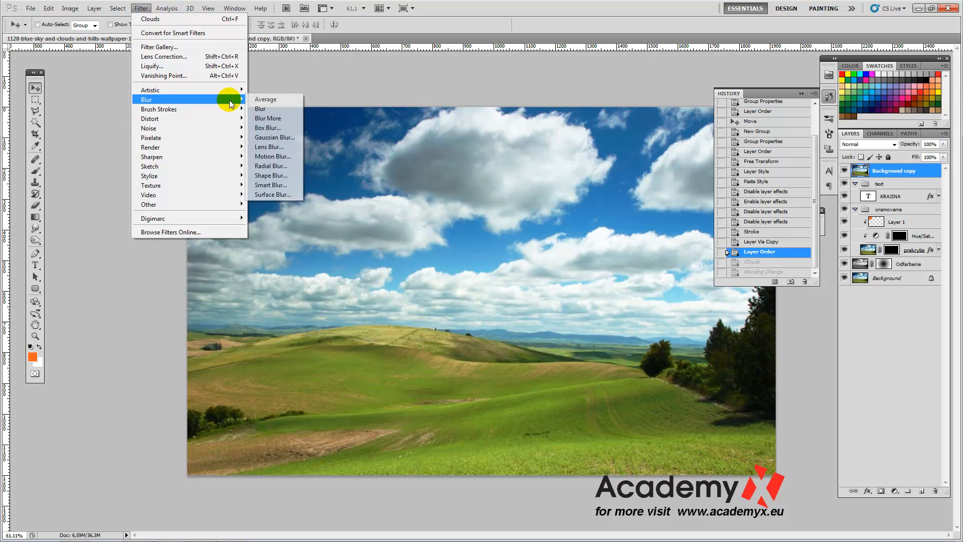
click(275, 138)
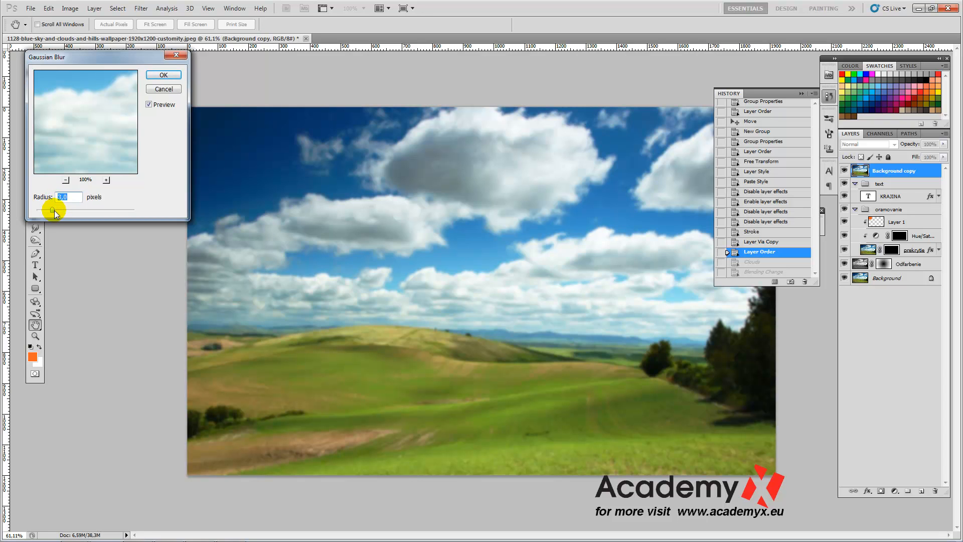
drag(54, 210, 81, 209)
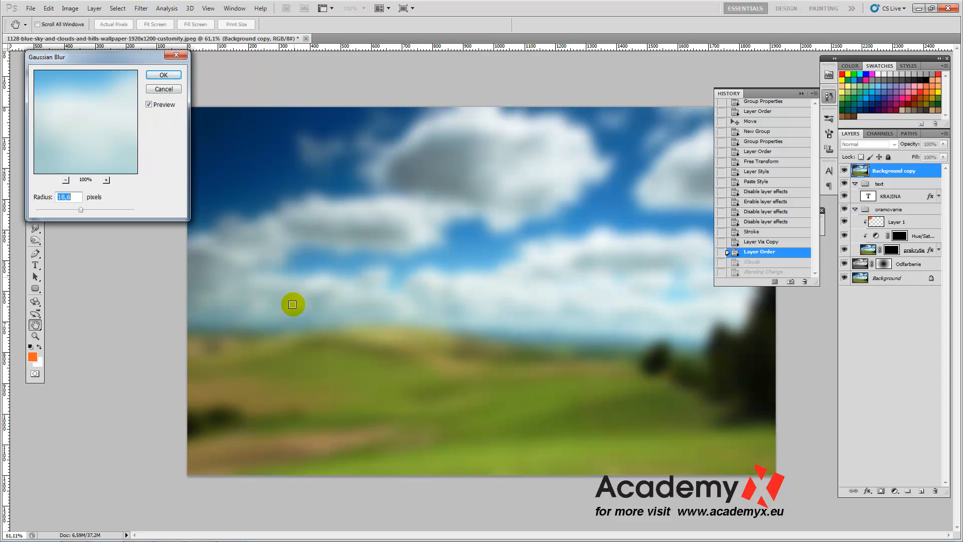
click(160, 76)
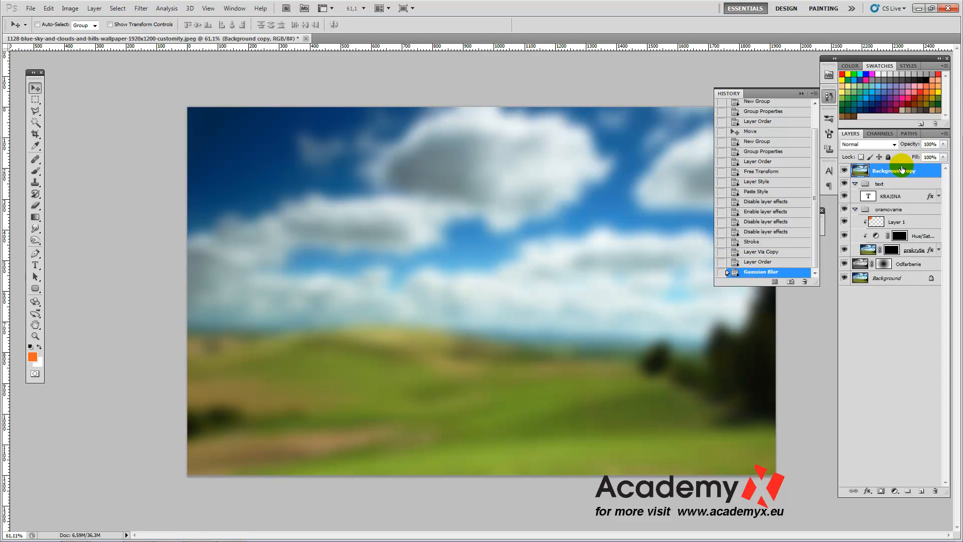
- Move the Background copy layer into the oramovanie group, directly below the prekrytie layer
drag(889, 175, 899, 271)
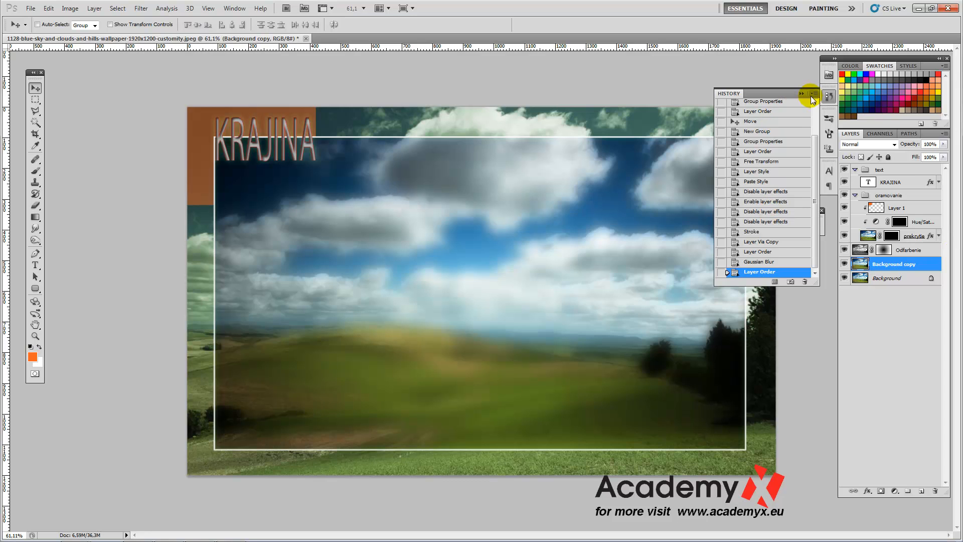
click(829, 95)
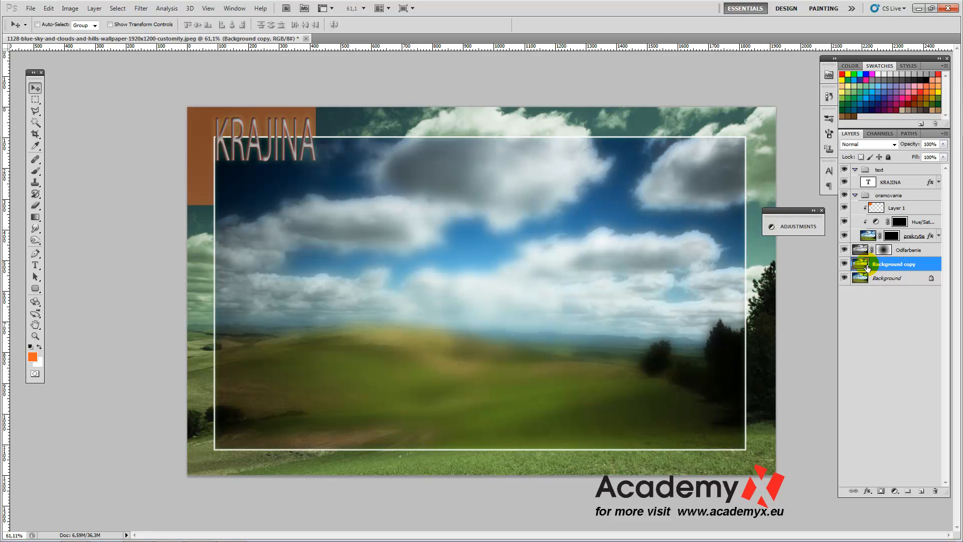
drag(862, 266, 911, 242)
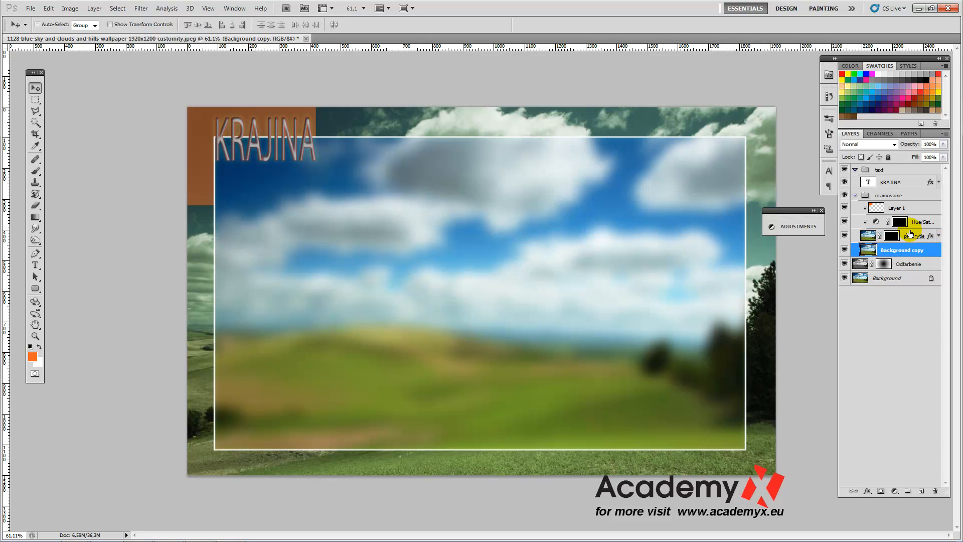
- Move Layer 1 and the Hue/Saturation layer directly above Background copy and clip both to it
click(918, 223)
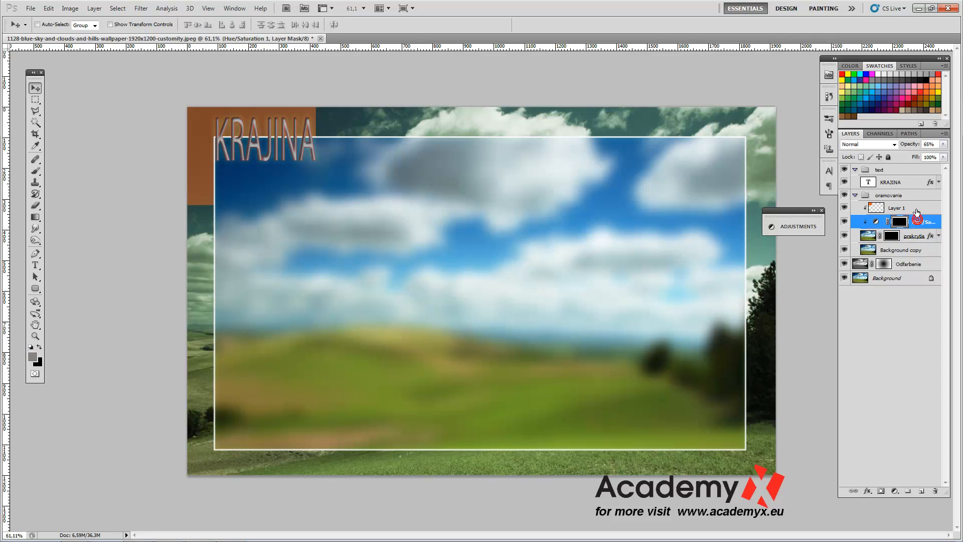
ctrl+click(916, 207)
drag(918, 219, 919, 233)
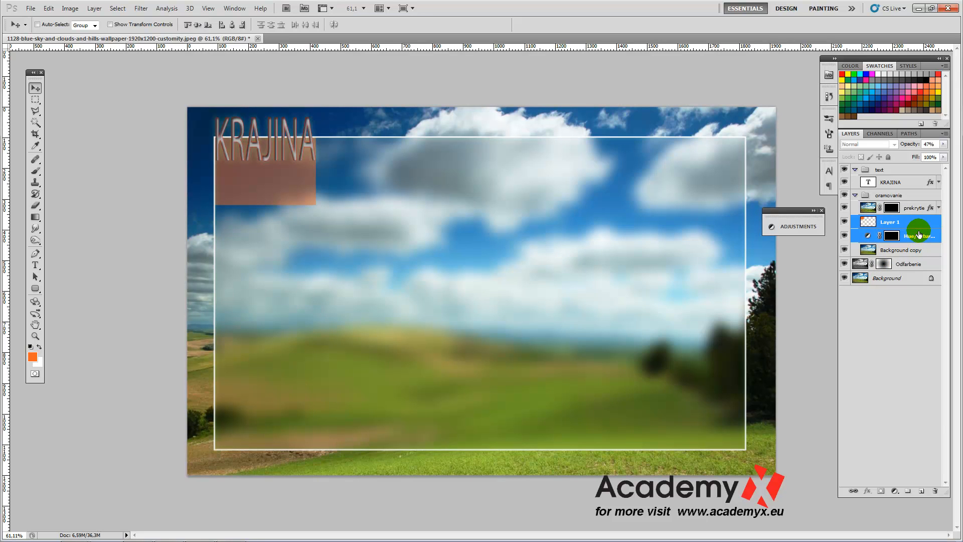
right_click(919, 235)
click(879, 359)
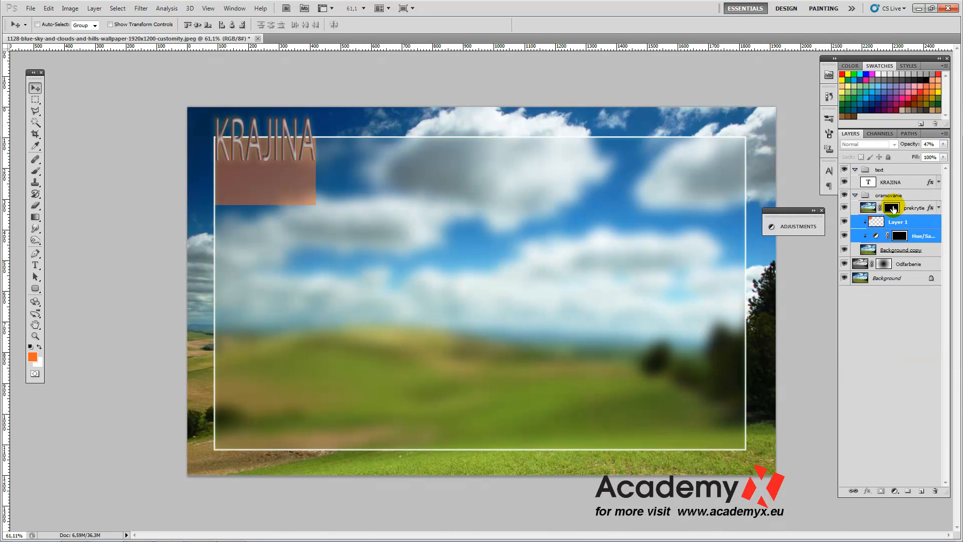
- Transfer the layer mask from prekrytie to Background copy and move prekrytie out of the group to just above the Background layer
drag(893, 210, 894, 252)
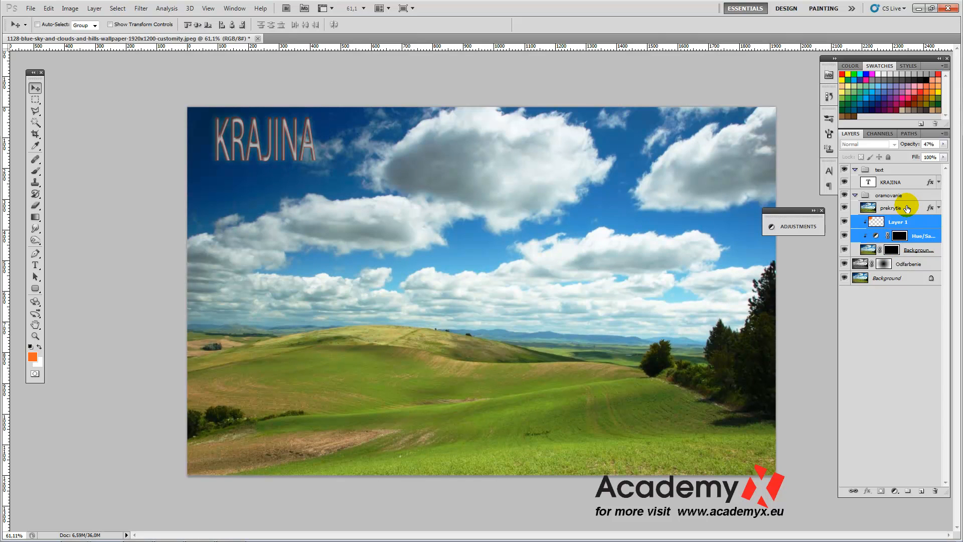
drag(901, 211, 913, 270)
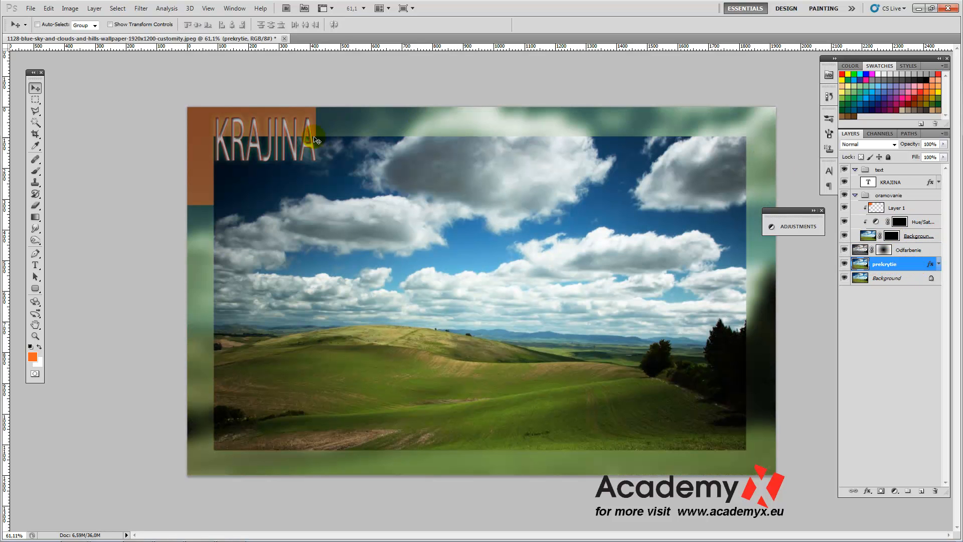
- Copy the layer style of prekrytie and paste it onto the Background copy layer
right_click(926, 266)
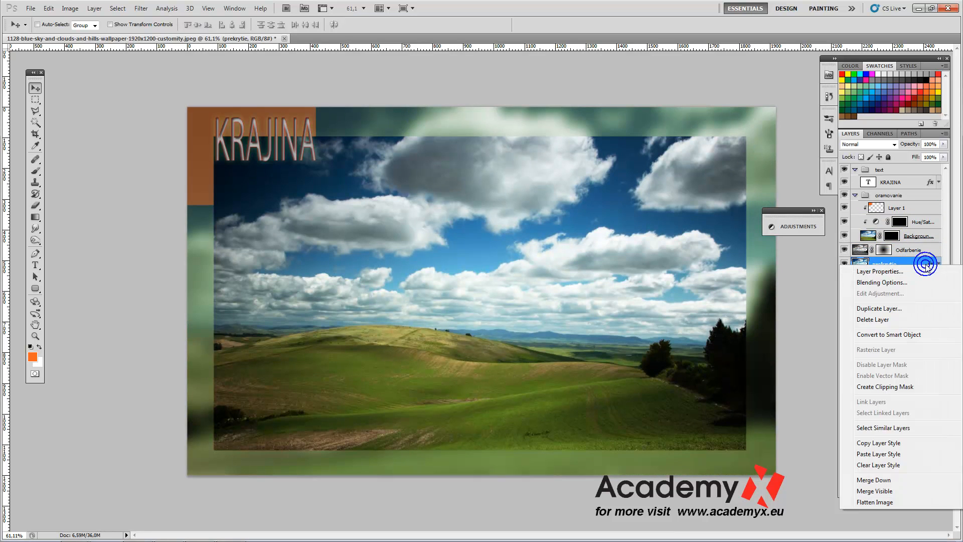
click(897, 443)
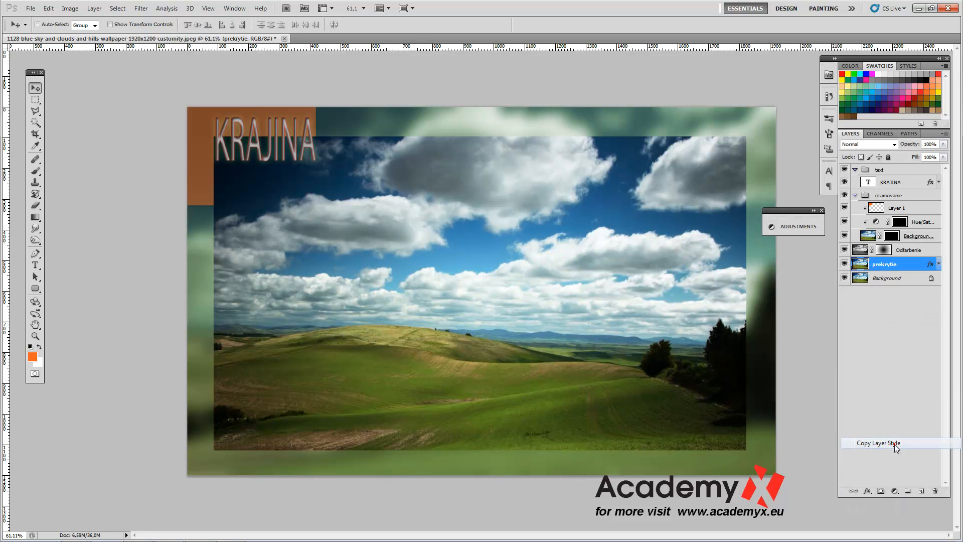
click(929, 238)
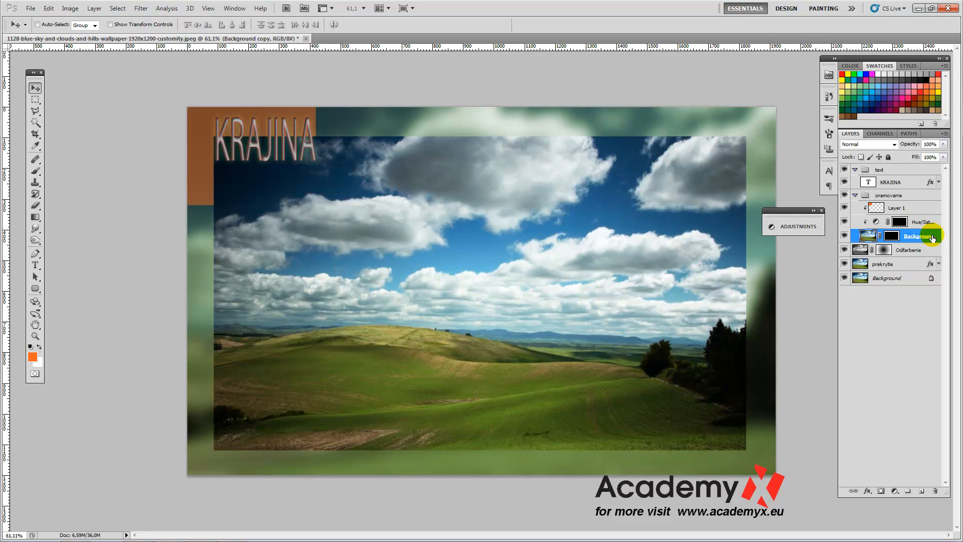
right_click(935, 237)
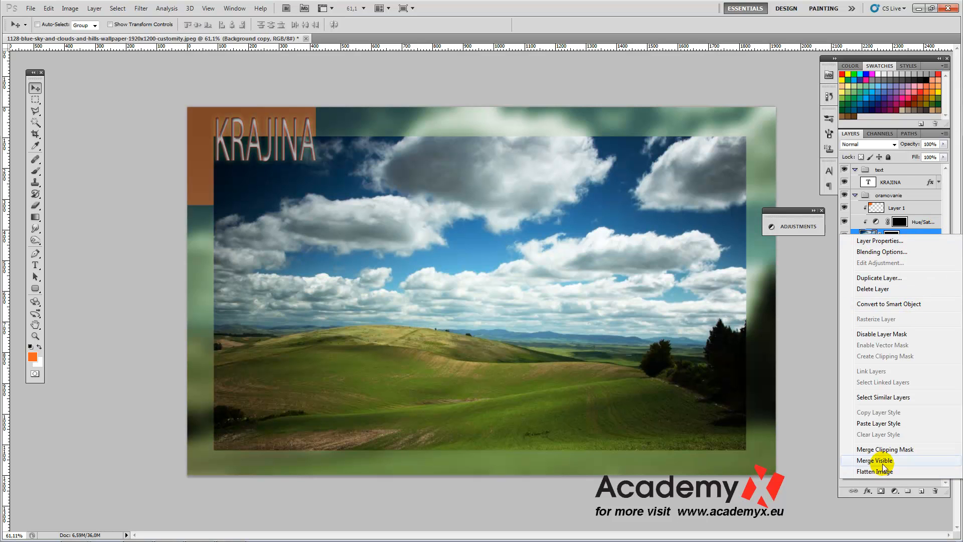
click(884, 424)
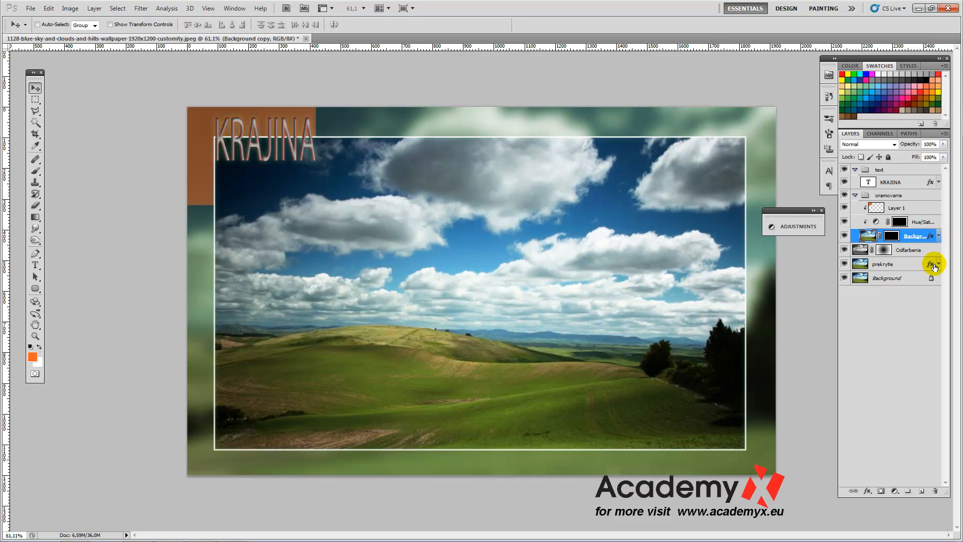
- Clear the layer style from the prekrytie layer
click(932, 265)
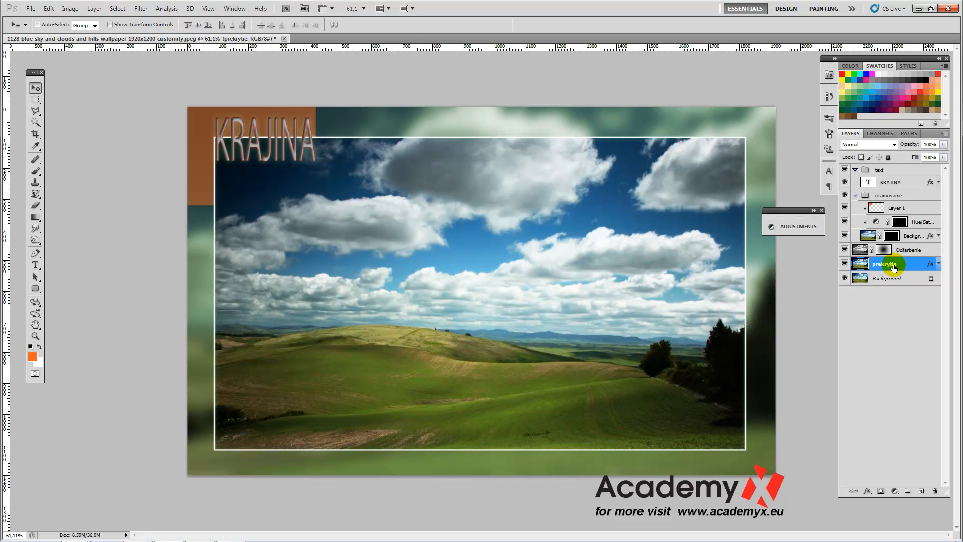
right_click(935, 265)
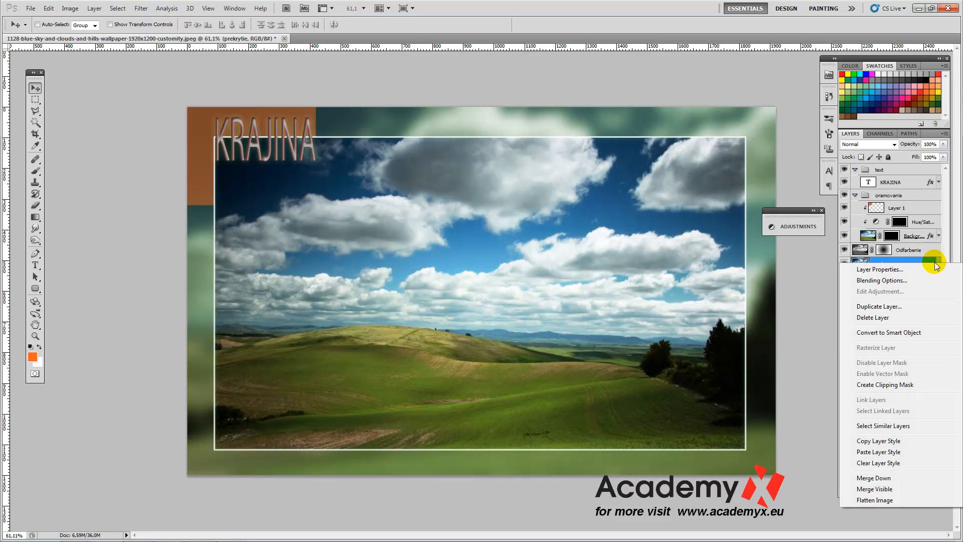
click(886, 452)
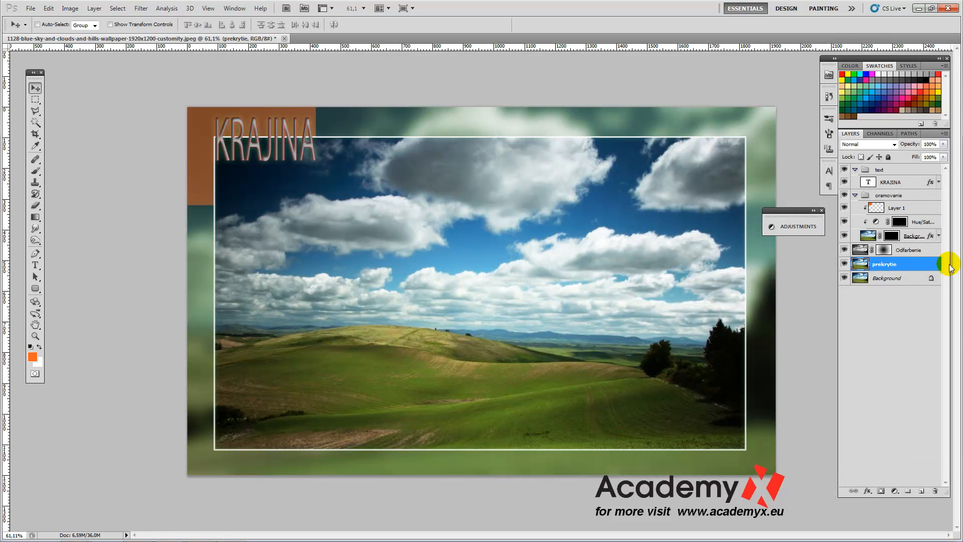